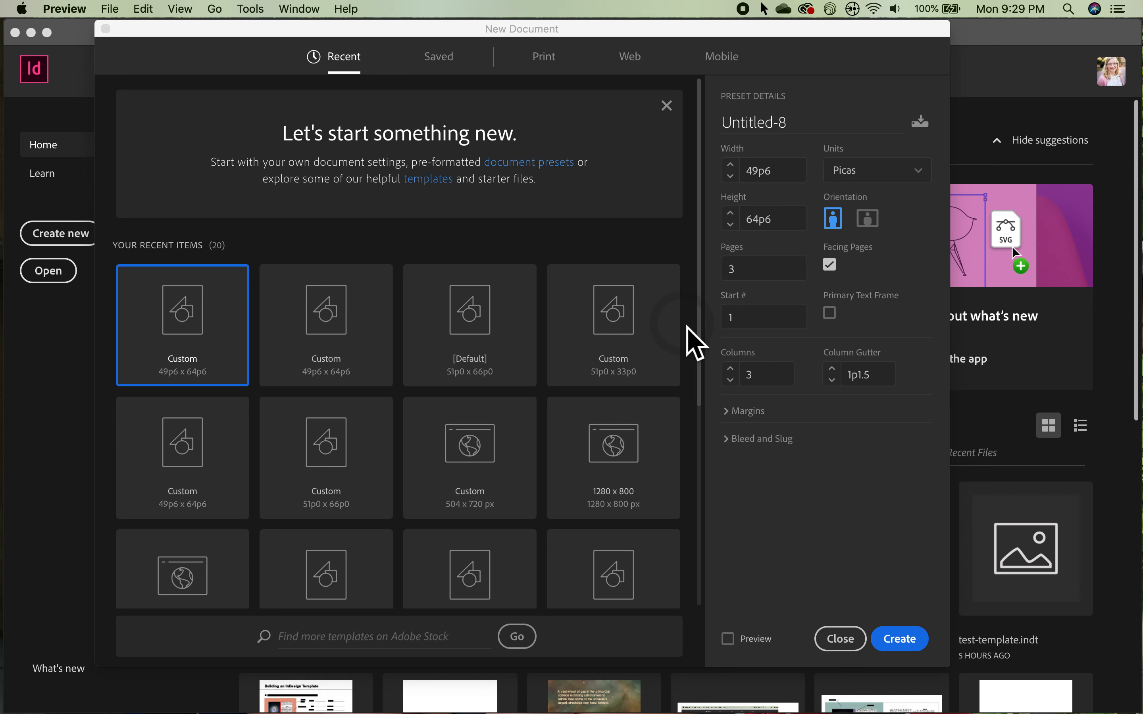
# Step: Set the new document's units to inches and check its width, height, page count and facing pages setting
pyautogui.click(921, 174)
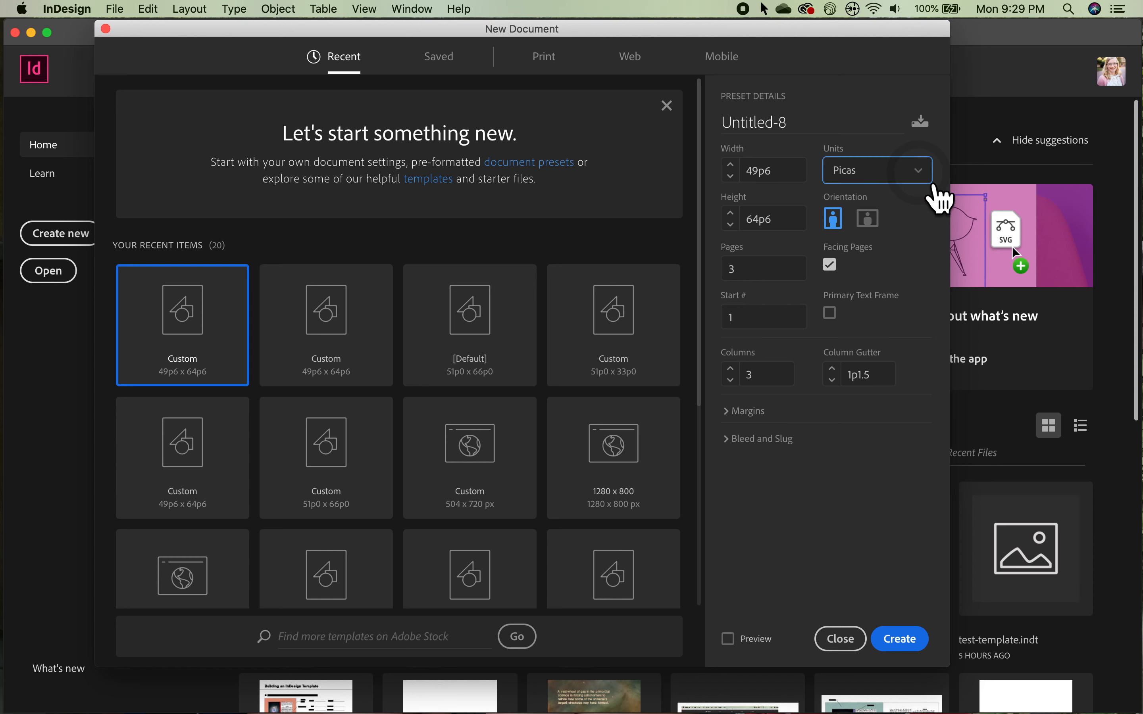
pyautogui.click(900, 252)
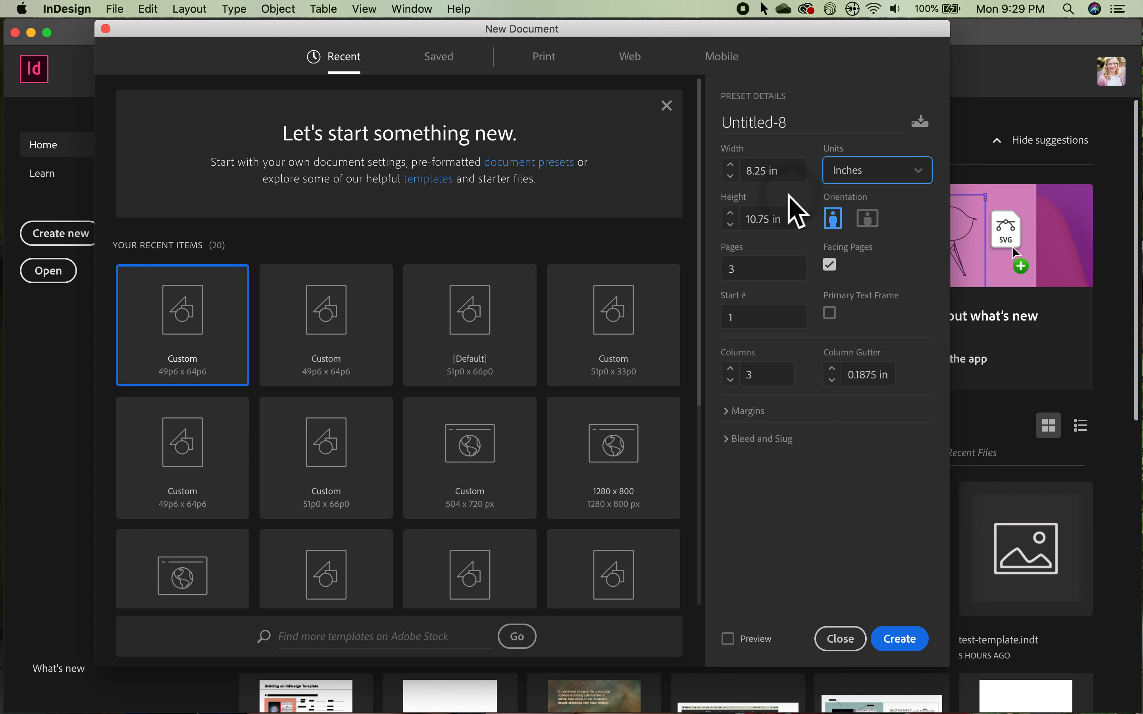
pyautogui.click(793, 173)
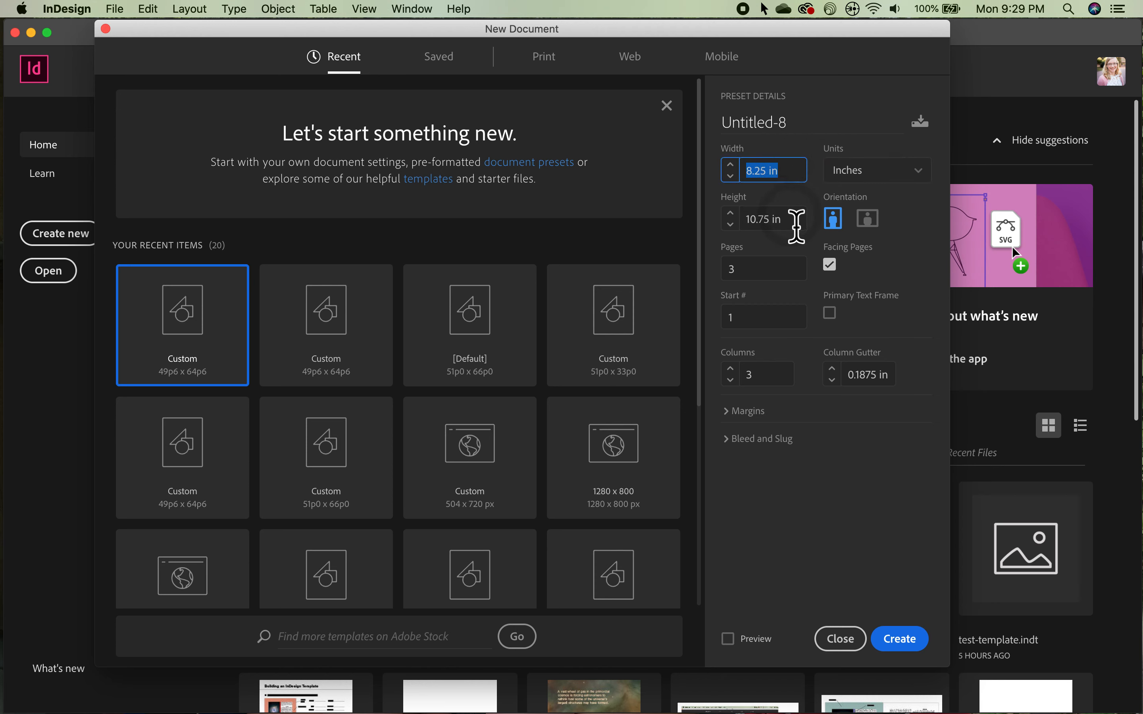
pyautogui.click(795, 220)
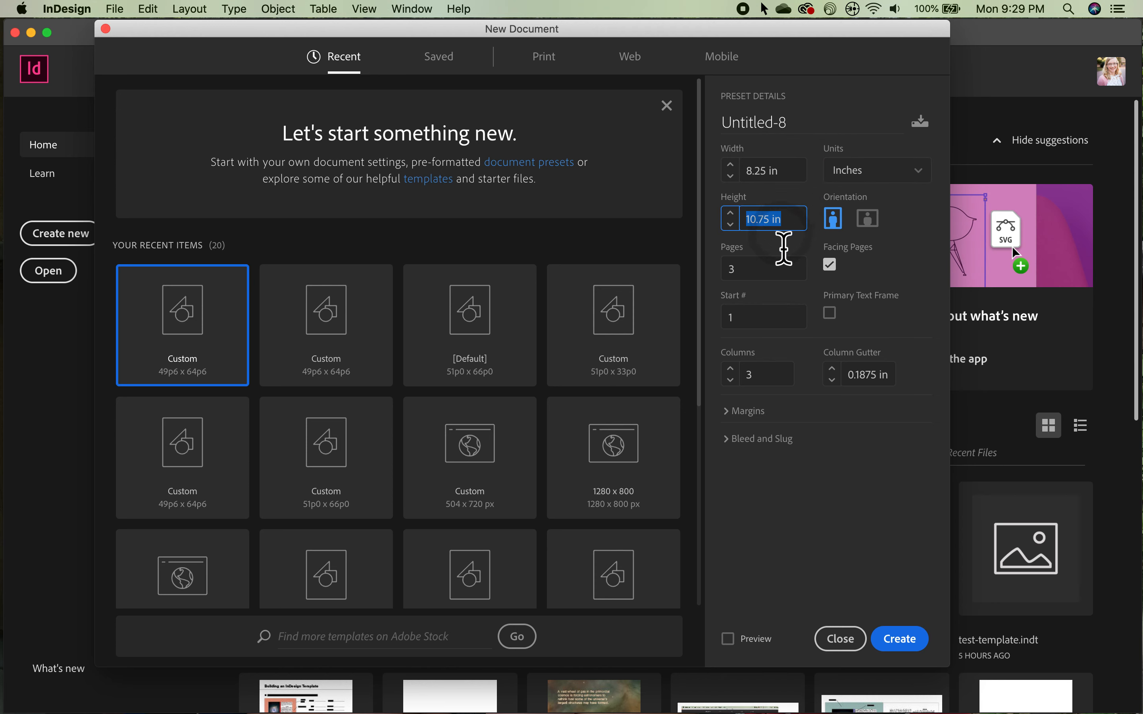
pyautogui.click(761, 276)
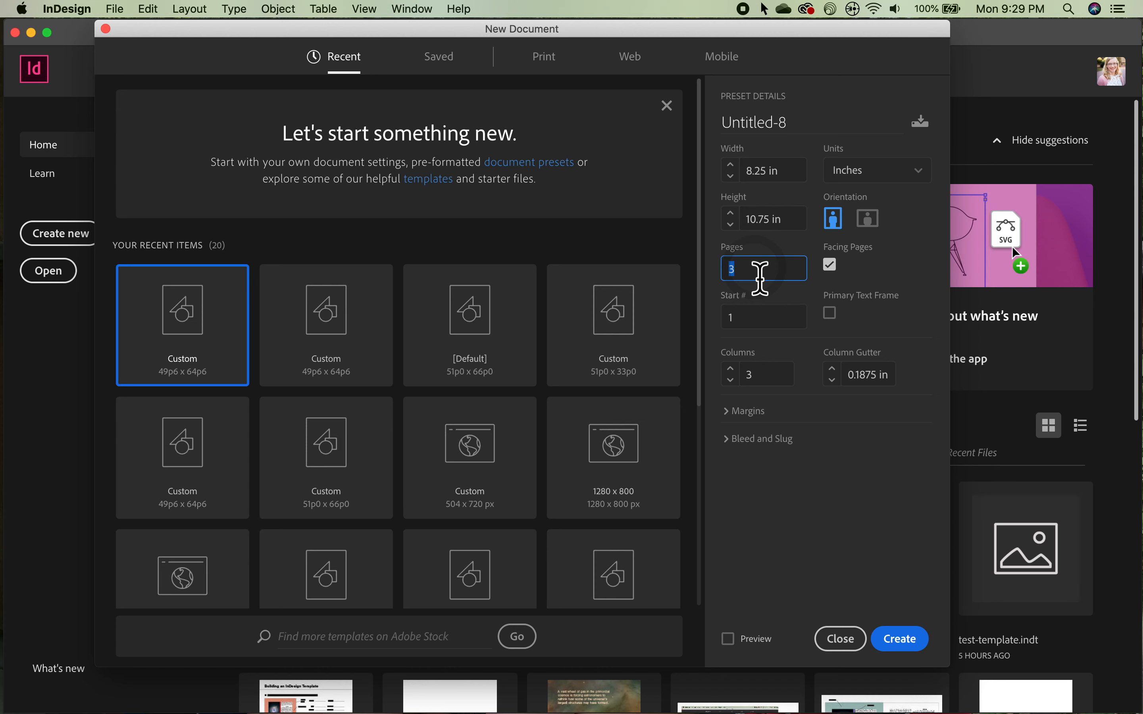
pyautogui.click(850, 279)
pyautogui.click(849, 279)
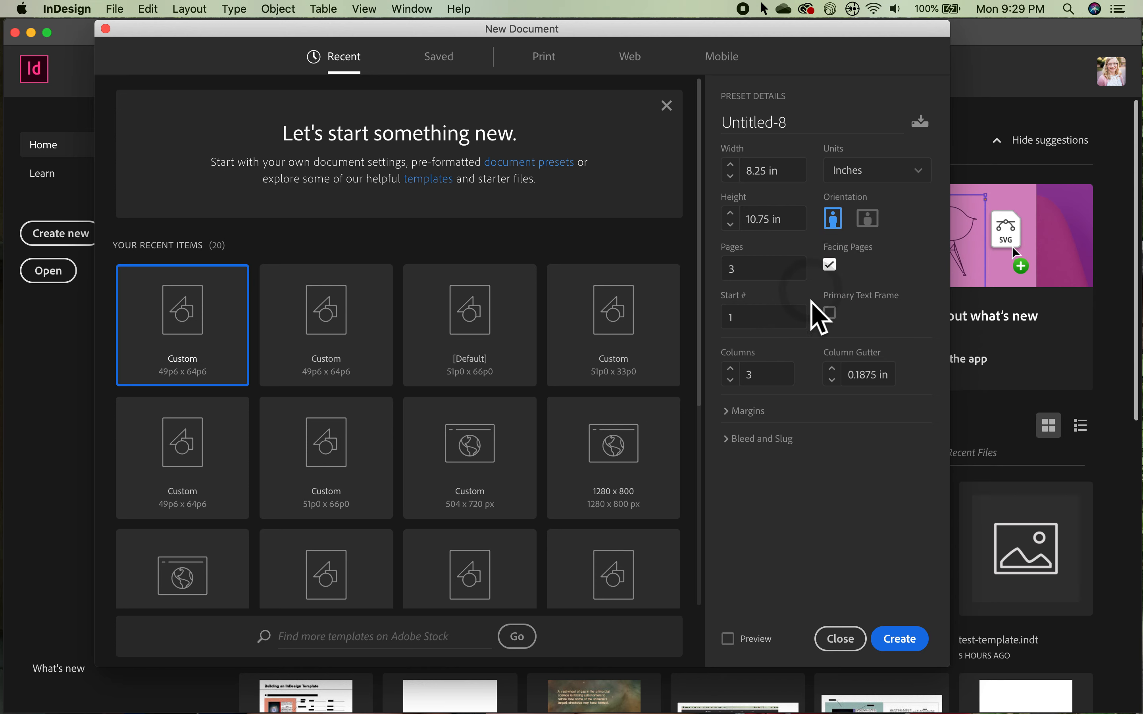
# Step: Check the column, gutter and margin settings, and create the three-column document
pyautogui.click(772, 378)
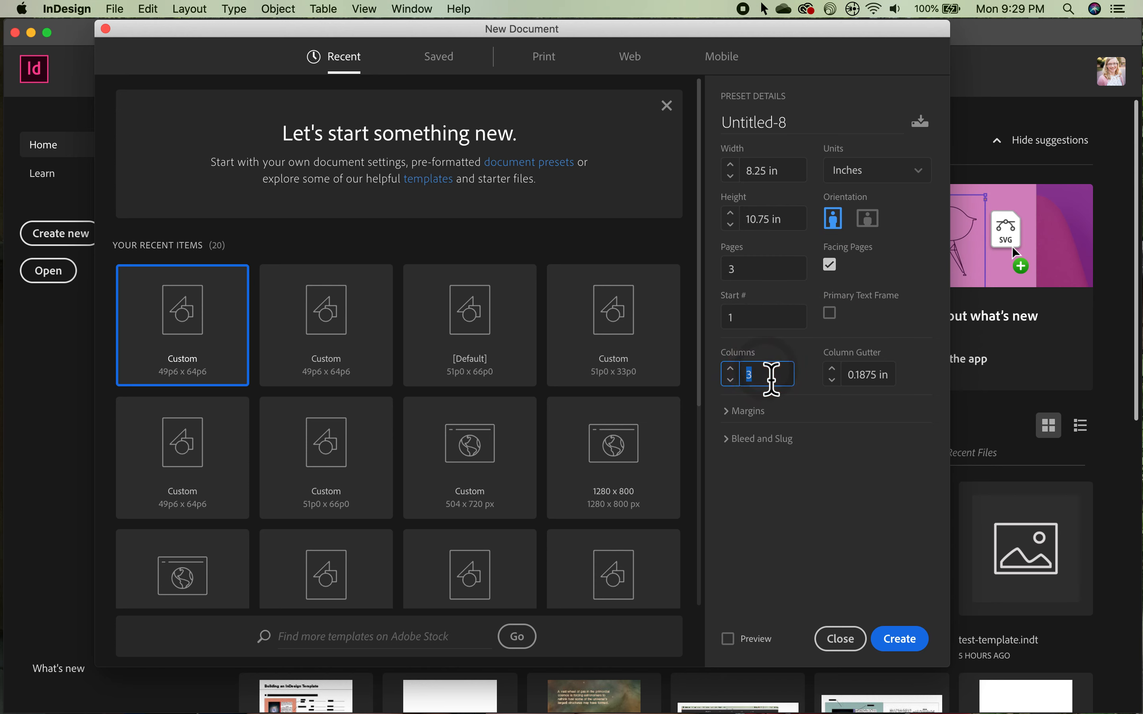
pyautogui.click(868, 385)
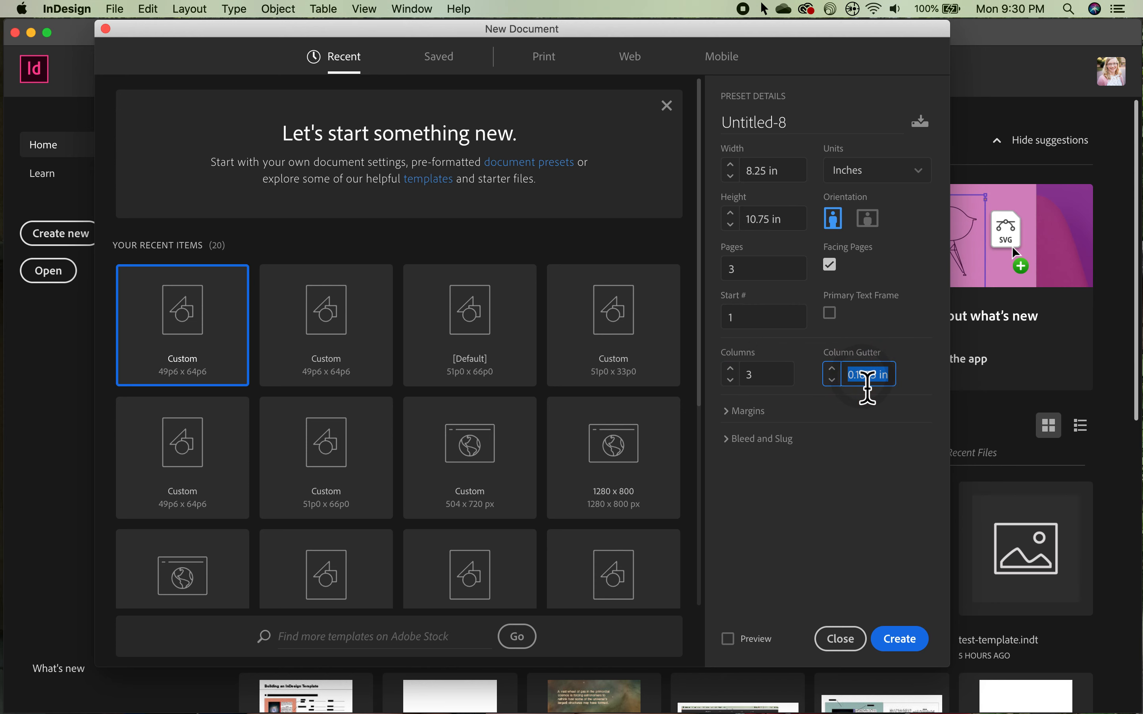
pyautogui.click(747, 412)
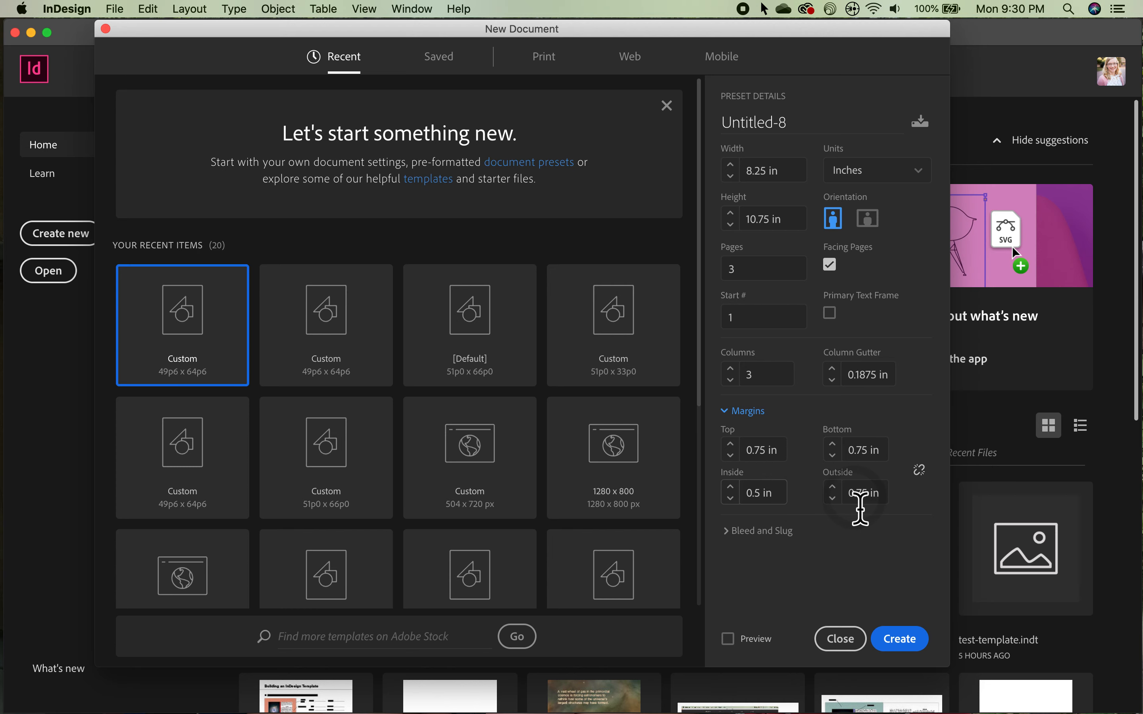
pyautogui.click(919, 645)
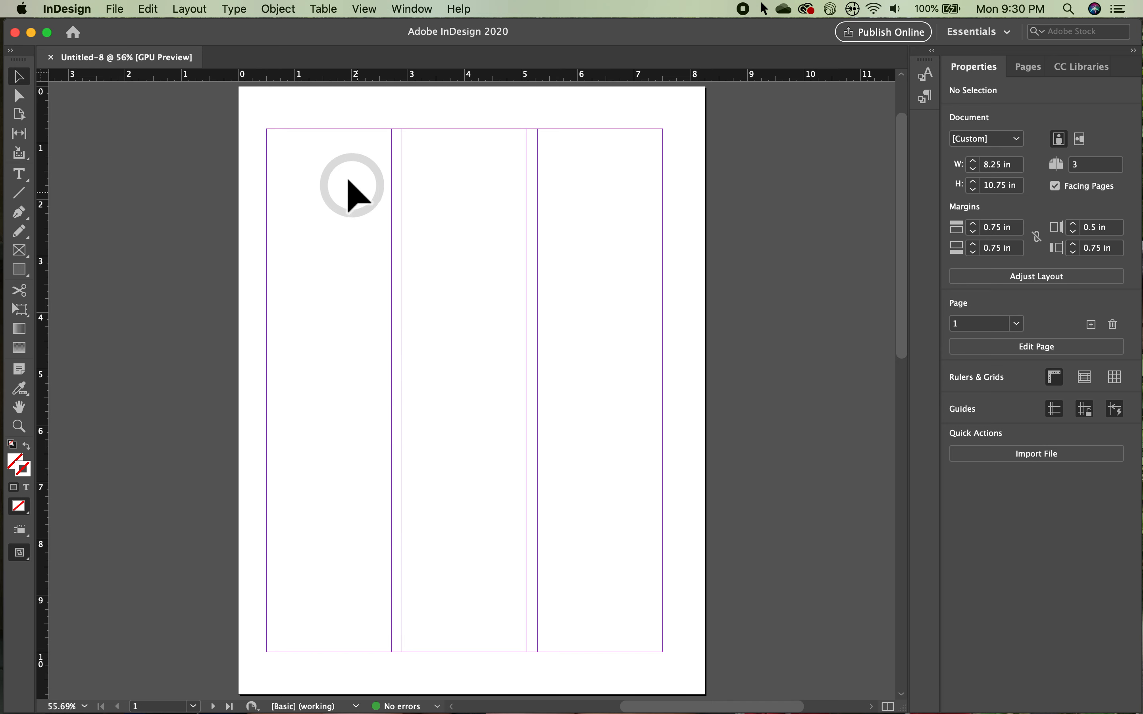
# Step: Draw a text frame about 2.2 in wide at the top of the first column and enter "The Title Goes Here"
pyautogui.click(20, 175)
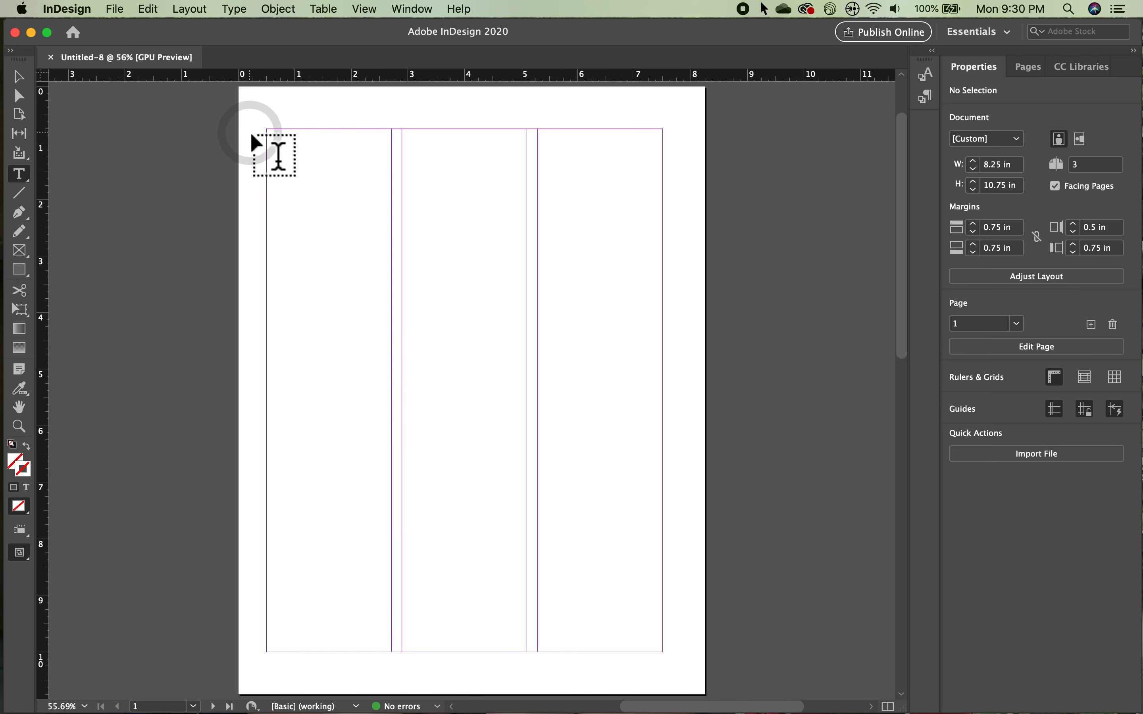
pyautogui.moveTo(267, 129); pyautogui.dragTo(392, 230)
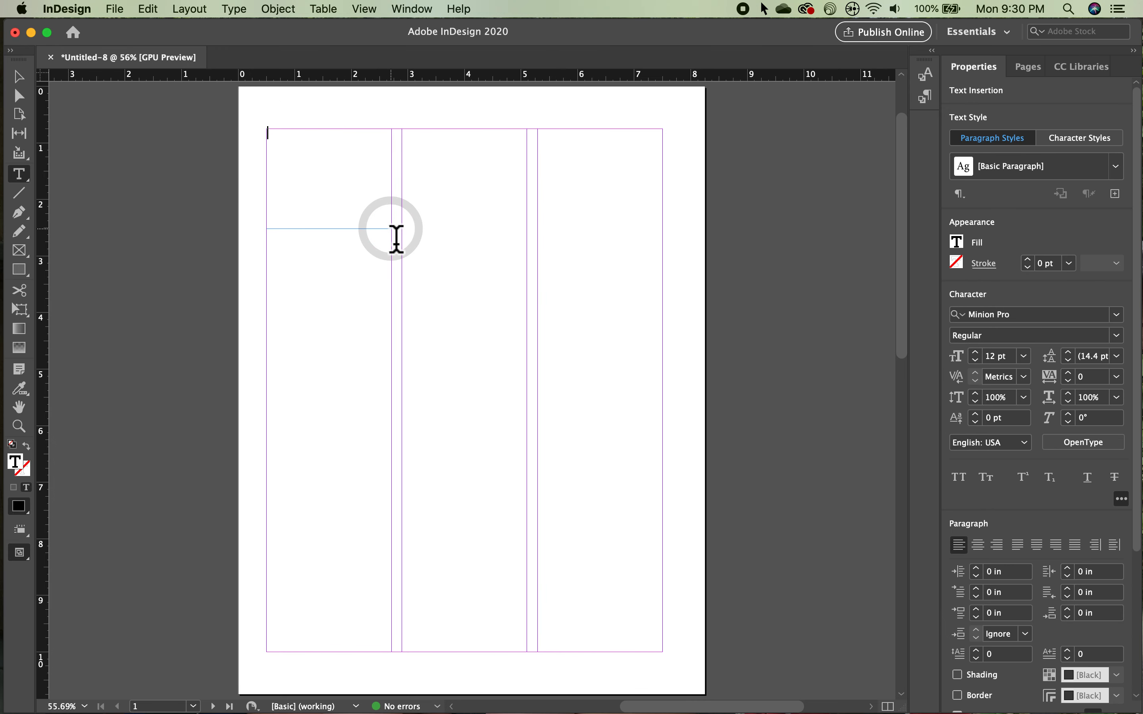
pyautogui.write('Thi')
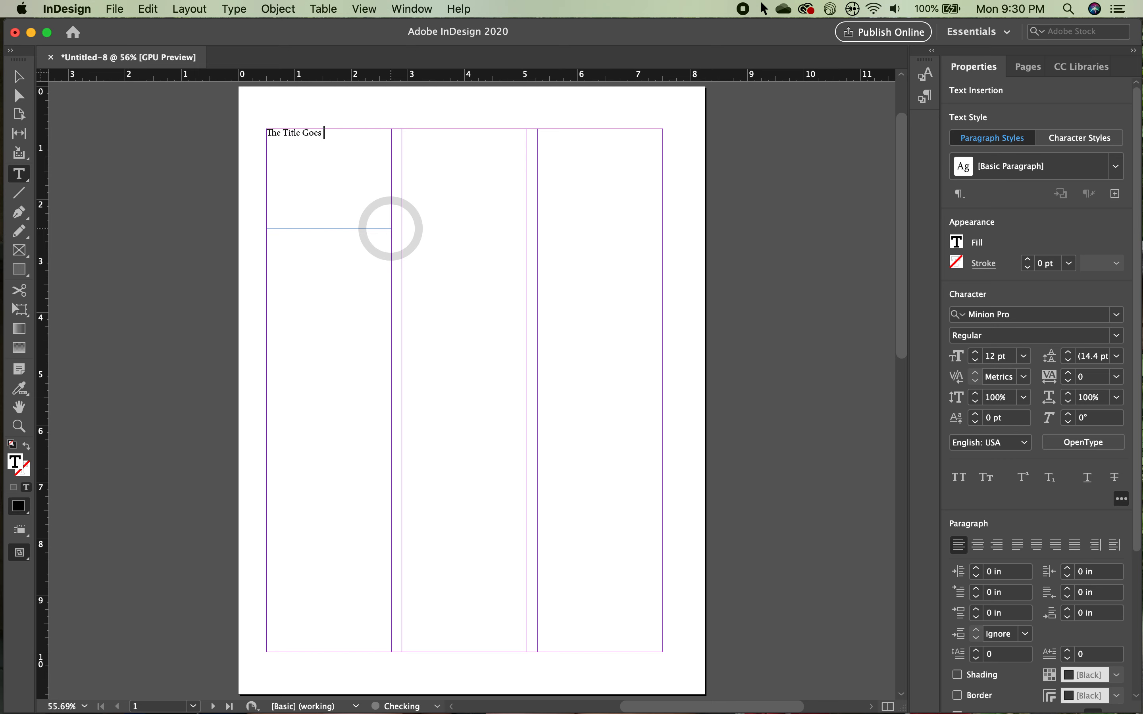
pyautogui.write('ere')
# Step: Make the title text bold and set its font to Mrs Eaves OT Bold Italic
pyautogui.moveTo(350, 138); pyautogui.dragTo(273, 141)
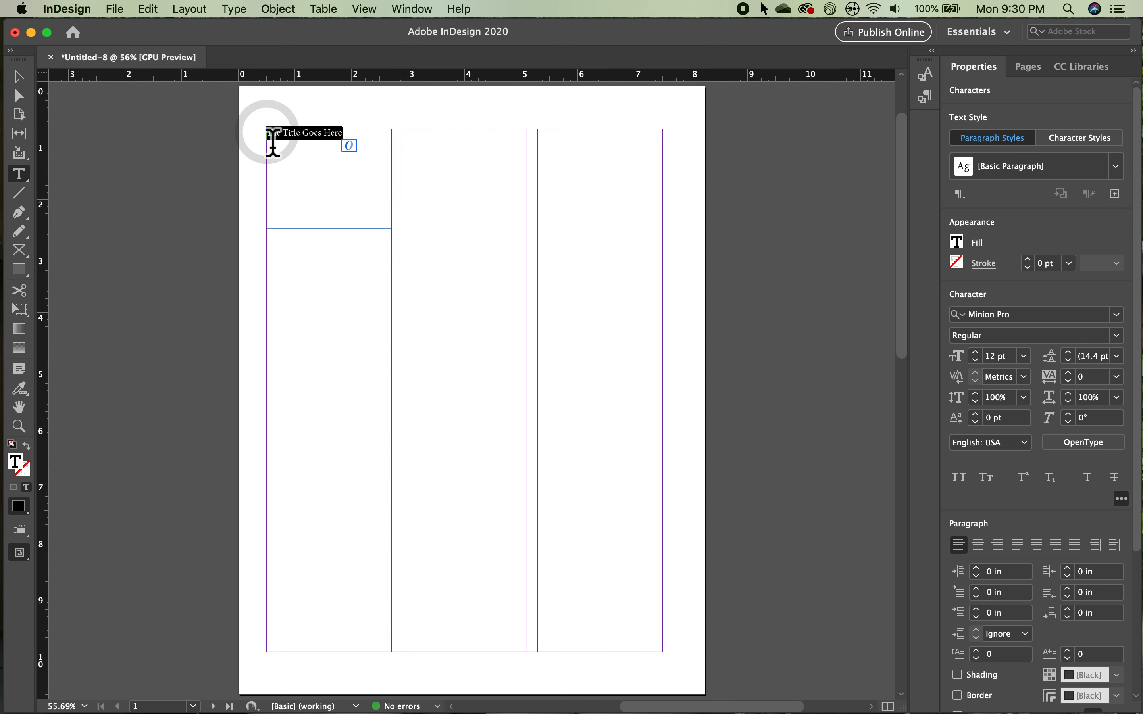
pyautogui.press('shift+super+b')
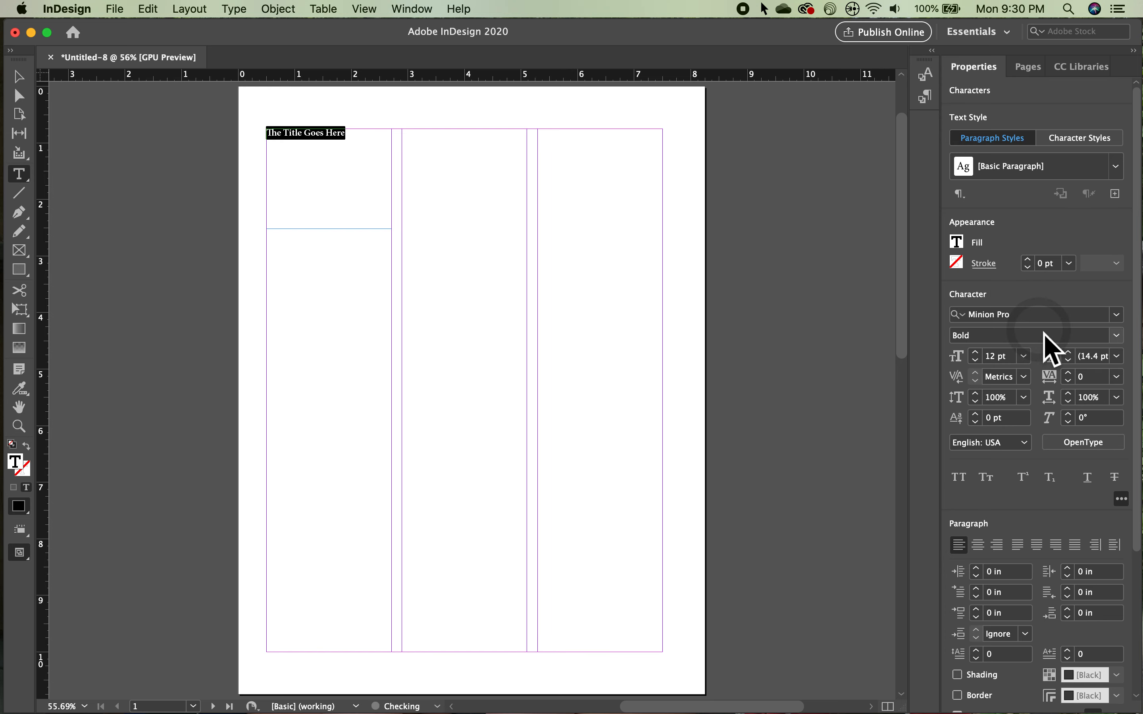
pyautogui.scroll(-5, 1049, 326)
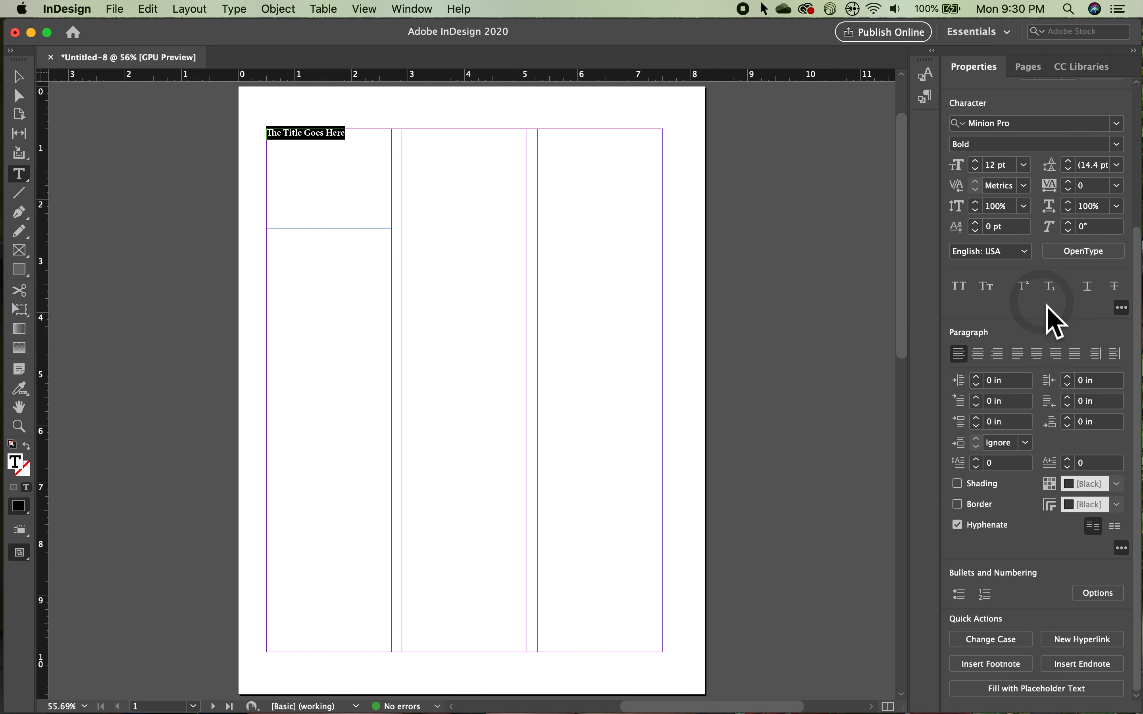
pyautogui.click(1118, 124)
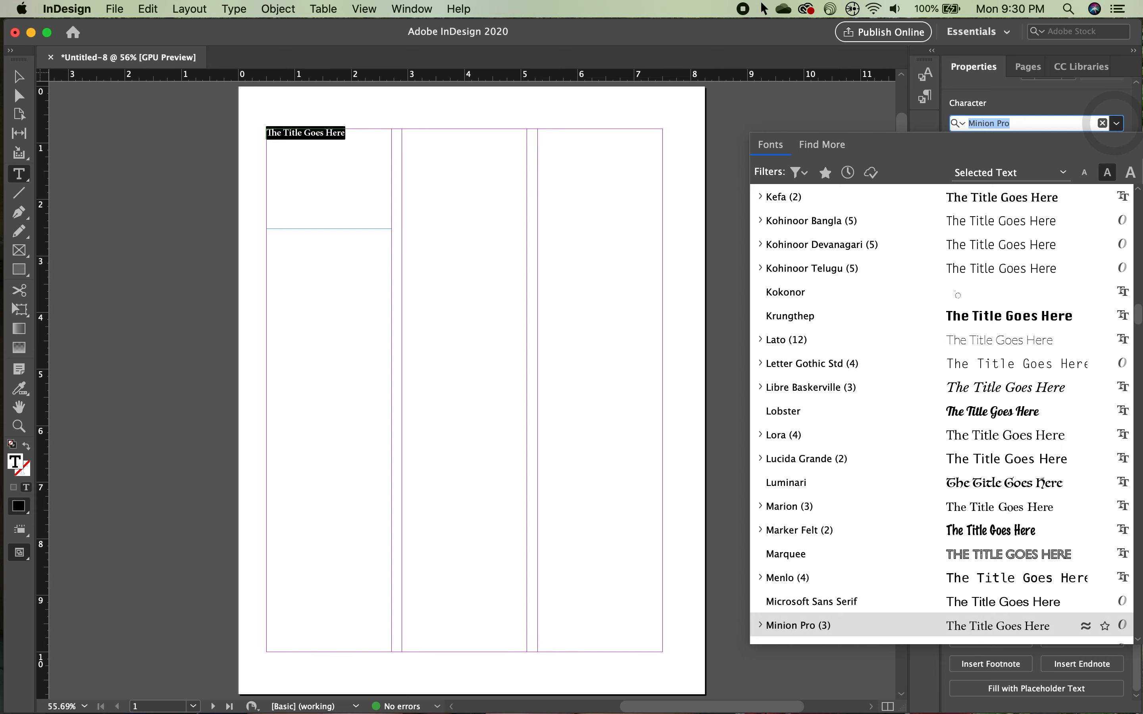
pyautogui.write('mrs')
pyautogui.click(1013, 225)
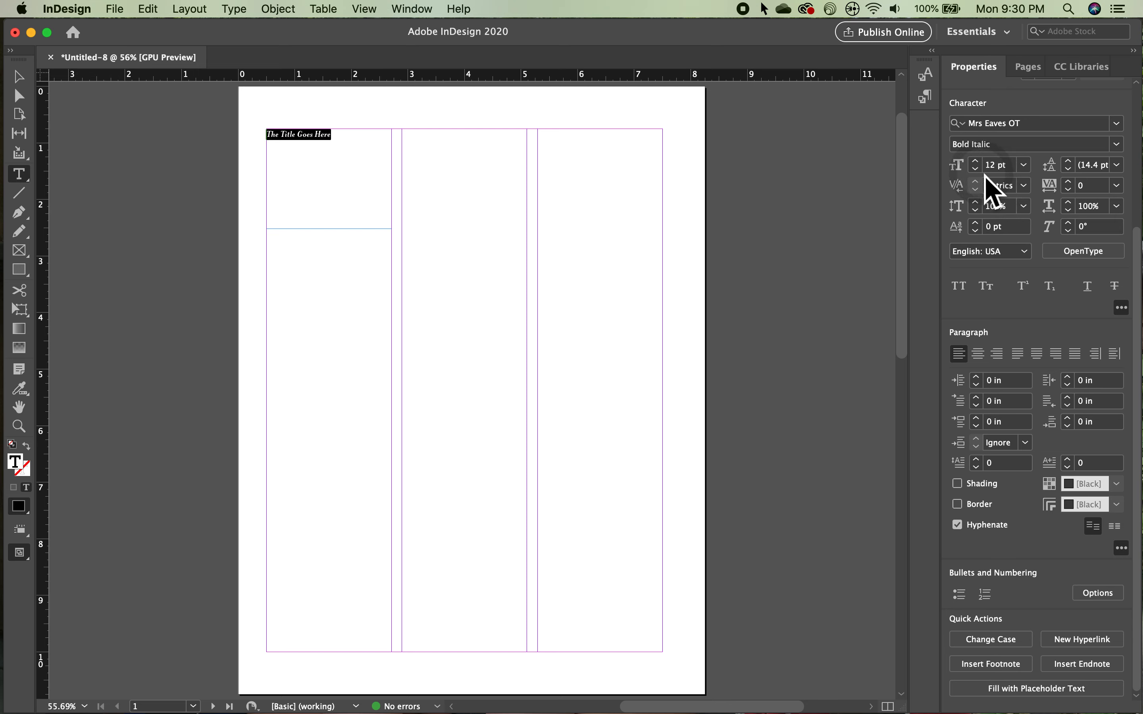
# Step: Increase the title's font size to 41 pt
pyautogui.click(977, 162)
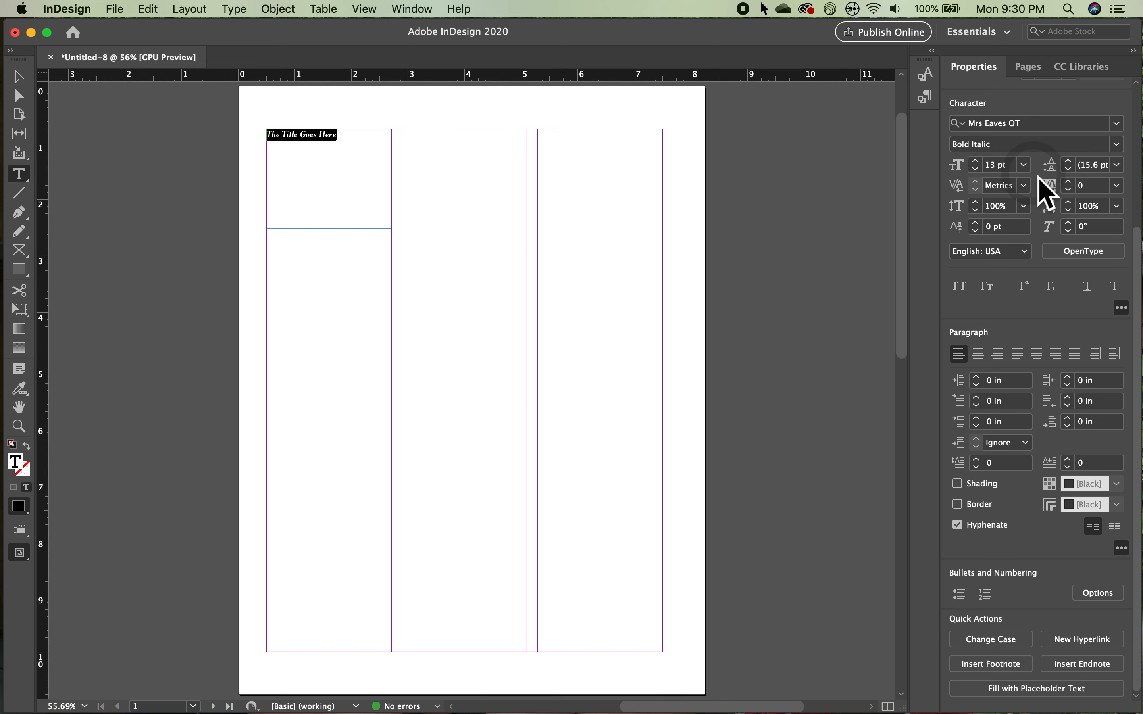
pyautogui.click(1024, 165)
pyautogui.click(1011, 369)
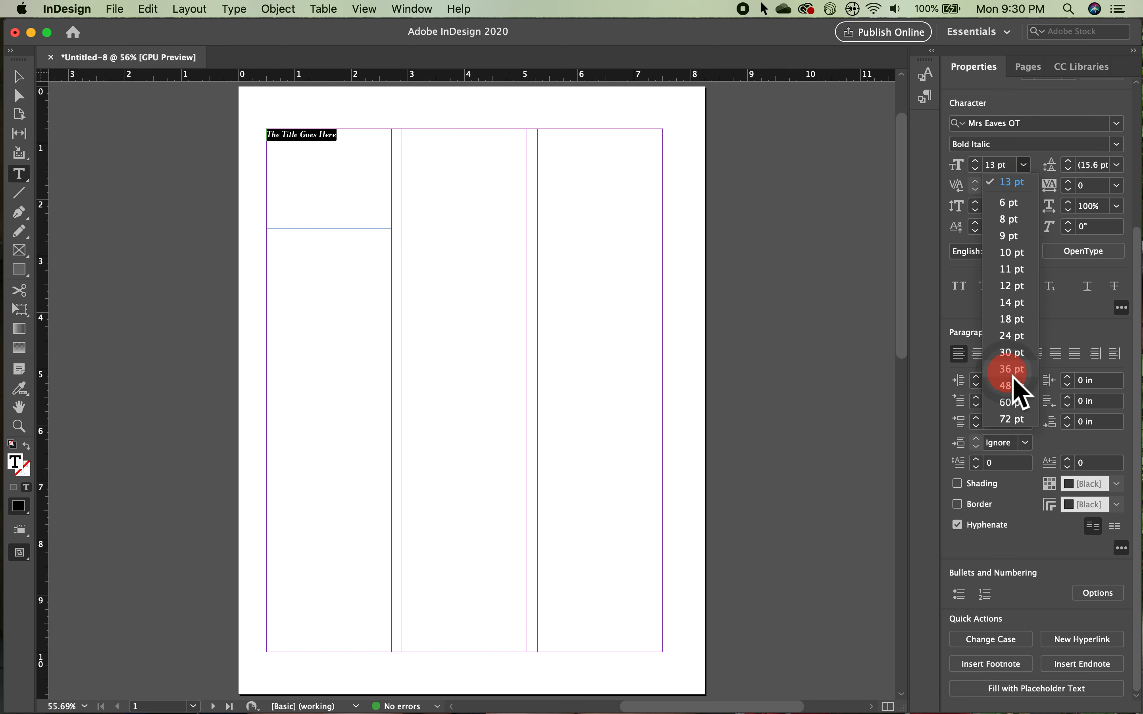
pyautogui.click(977, 162)
pyautogui.click(977, 162)
pyautogui.click(981, 163)
pyautogui.click(981, 163)
pyautogui.click(982, 164)
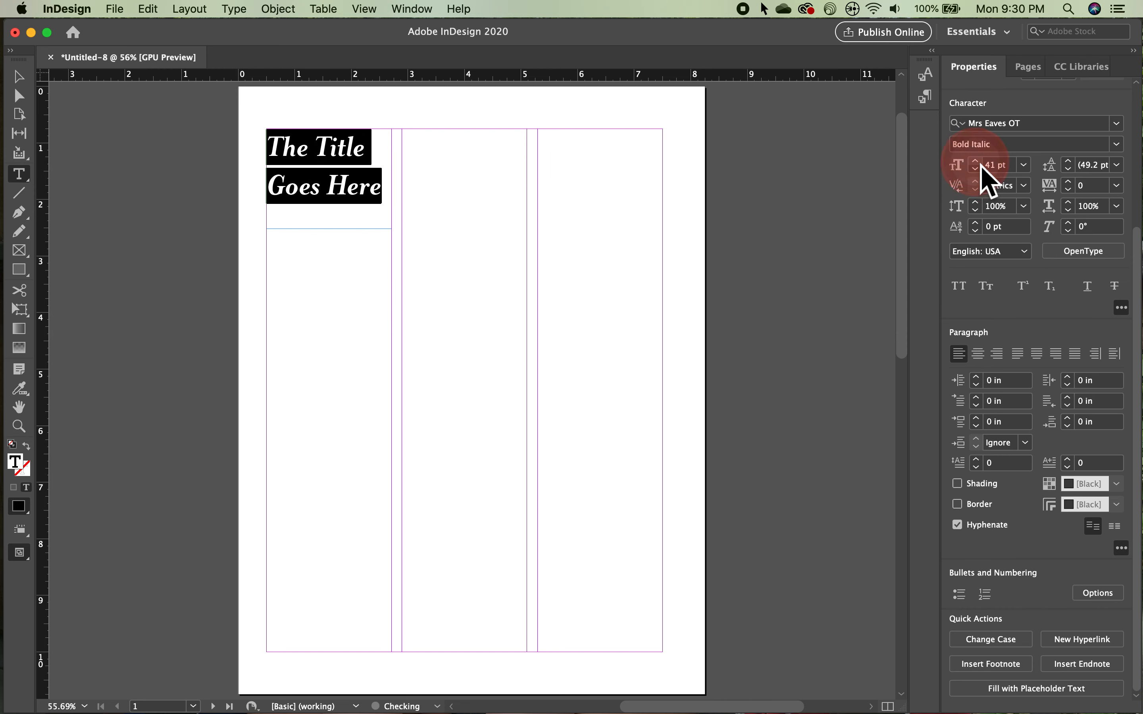
# Step: Reduce the title's leading to 39 pt
pyautogui.click(1070, 170)
pyautogui.click(1070, 170)
pyautogui.click(1070, 170)
pyautogui.click(1071, 170)
pyautogui.click(1070, 170)
pyautogui.click(1070, 171)
pyautogui.click(1069, 169)
pyautogui.click(1069, 169)
pyautogui.click(1069, 169)
pyautogui.click(1068, 169)
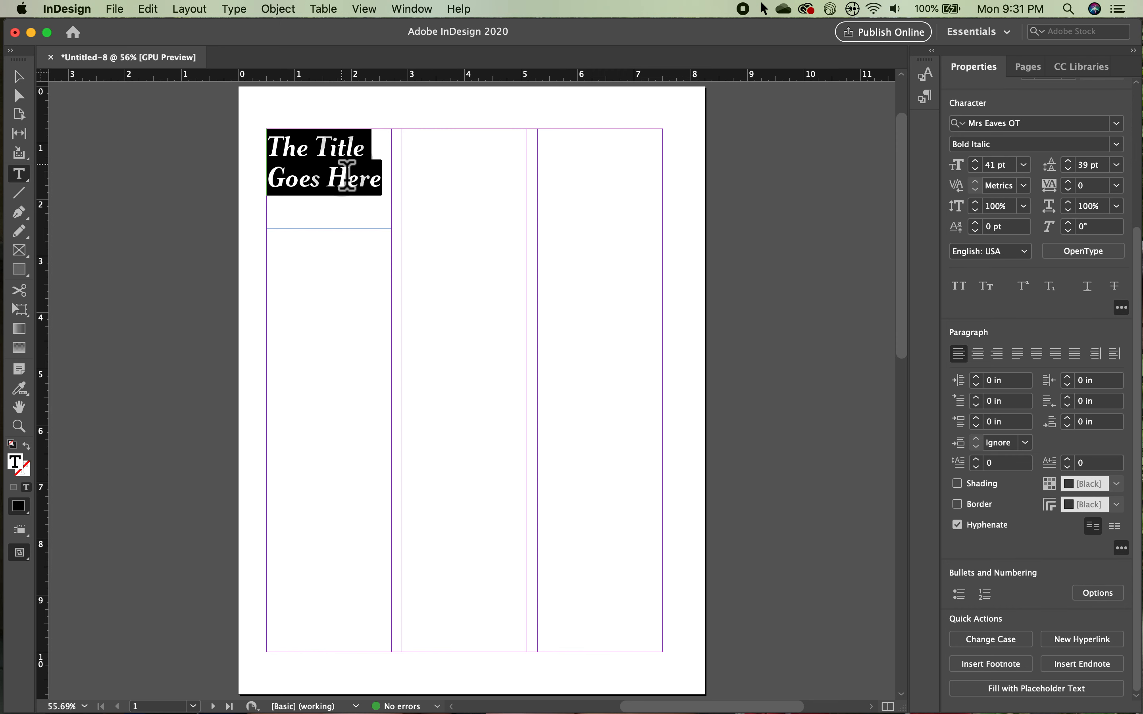
pyautogui.click(925, 98)
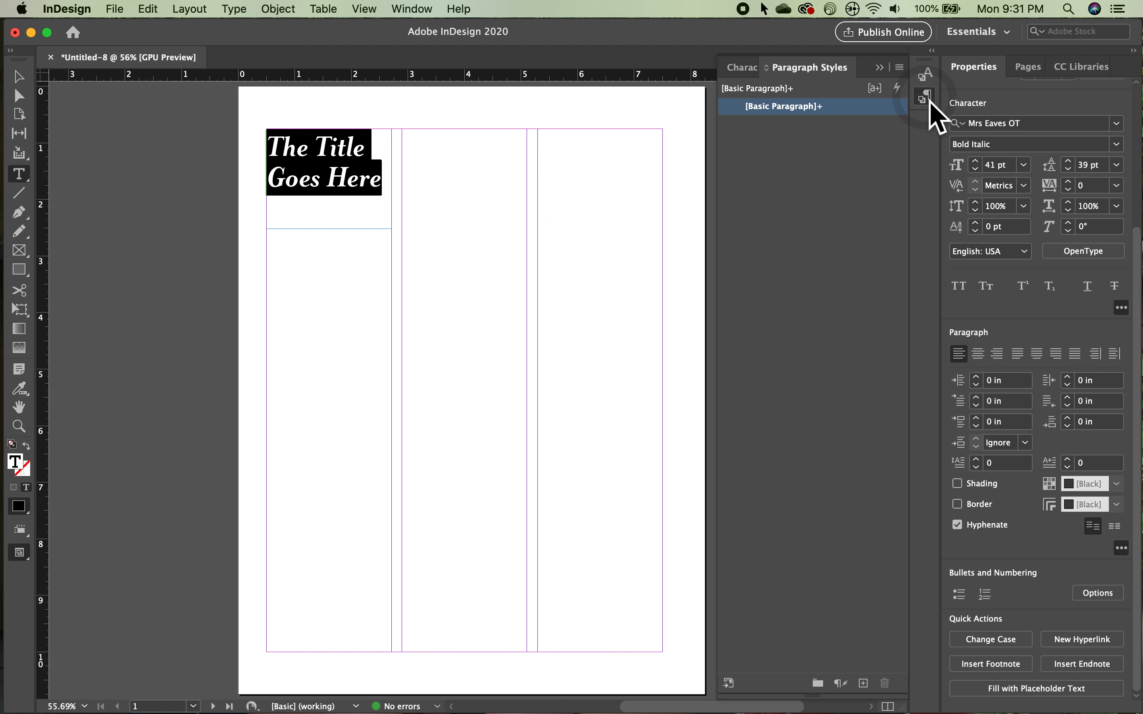
pyautogui.click(927, 99)
pyautogui.click(929, 101)
pyautogui.click(933, 100)
pyautogui.click(413, 9)
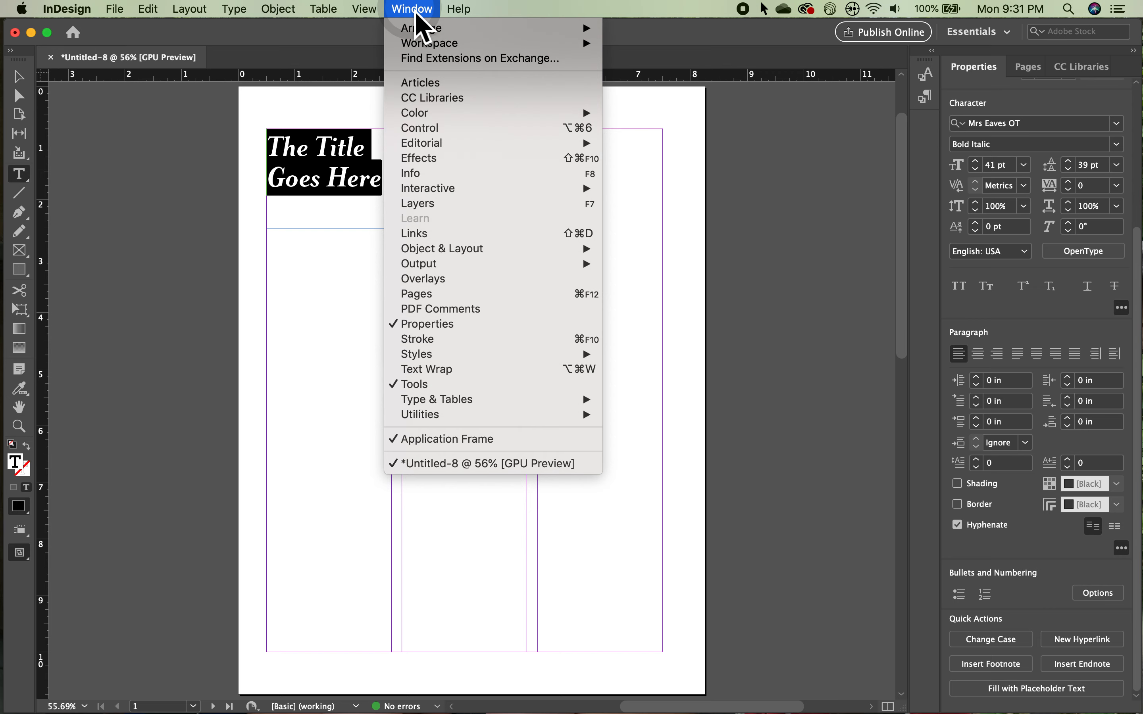
pyautogui.moveTo(473, 356)
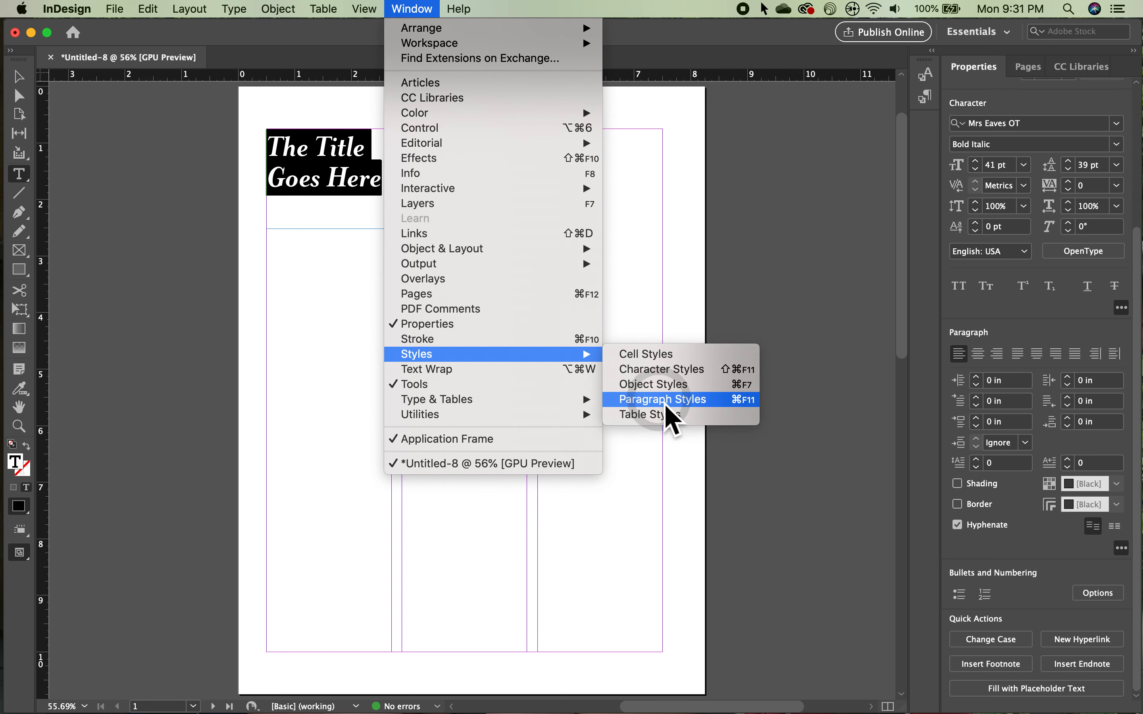
pyautogui.click(932, 100)
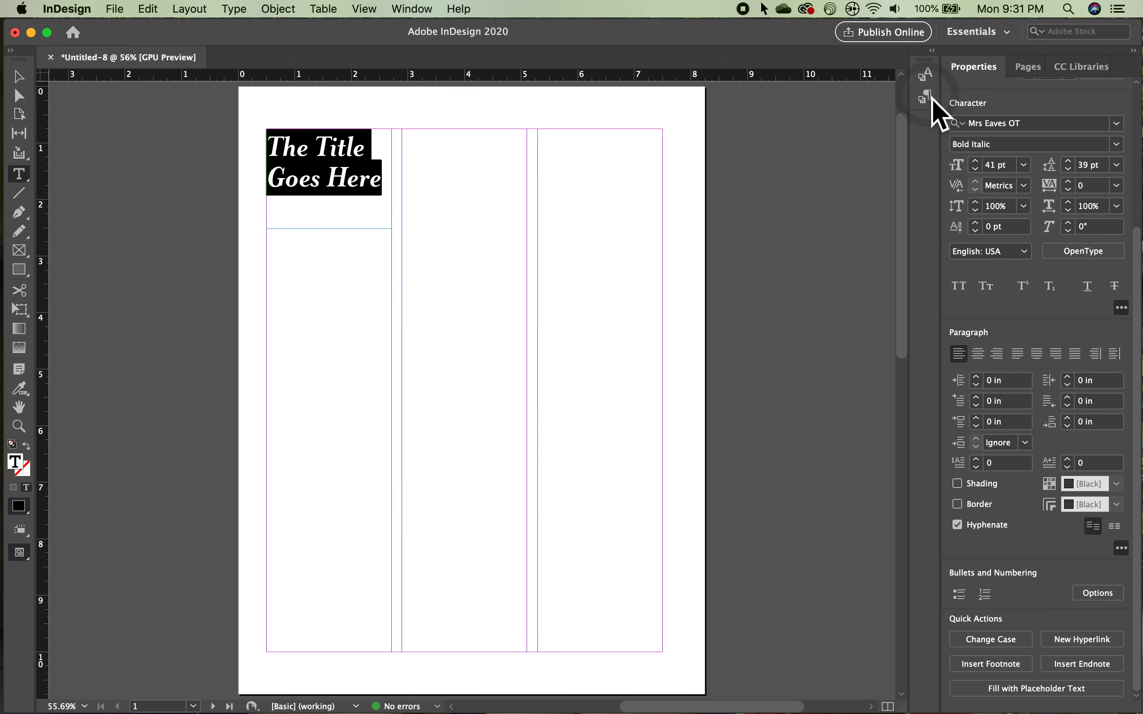
# Step: Create a paragraph style from the selected title text, name it "title" and apply it to the text
pyautogui.click(932, 100)
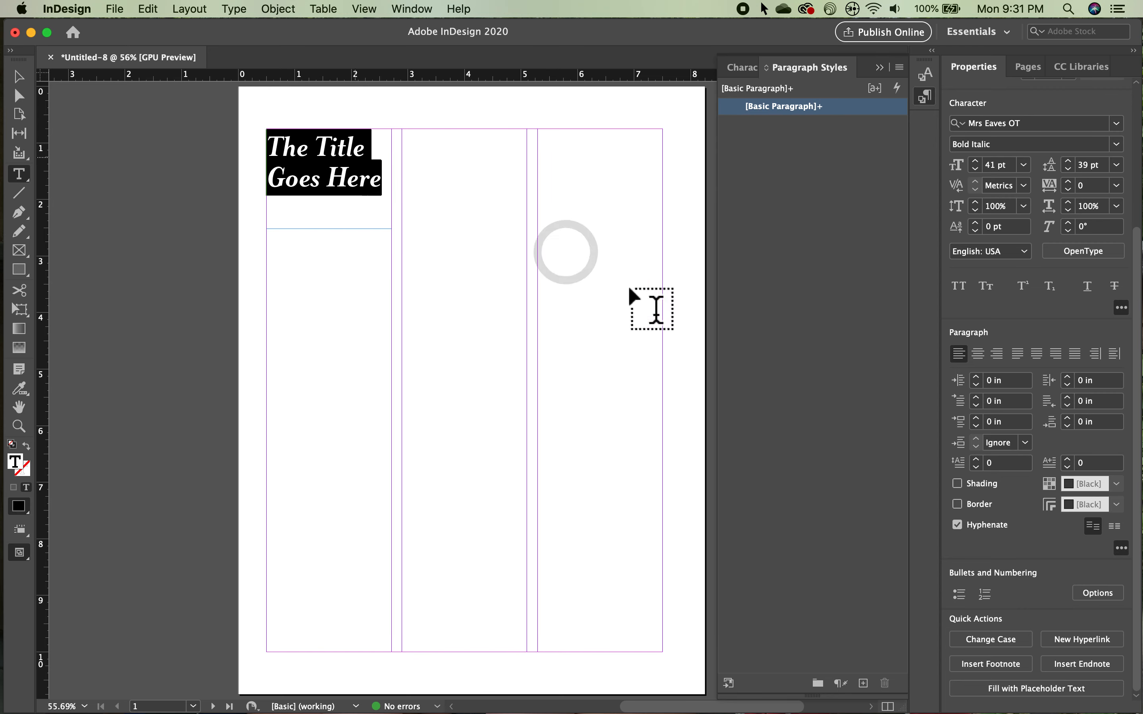
pyautogui.click(870, 685)
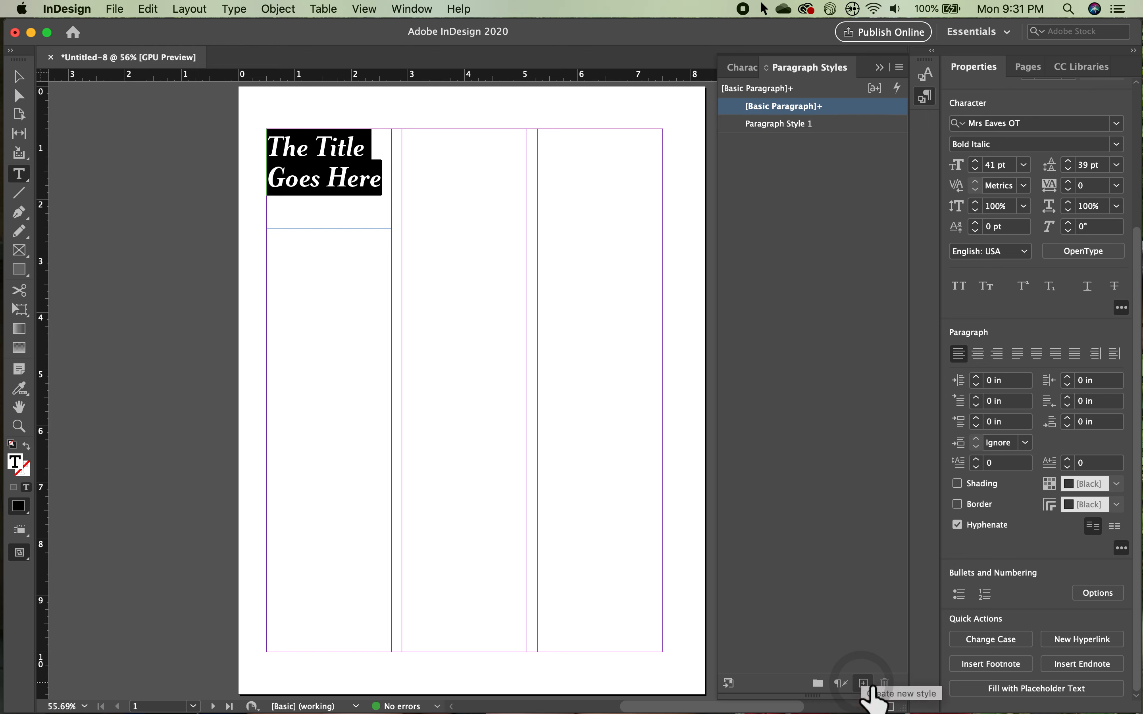
pyautogui.doubleClick(796, 126)
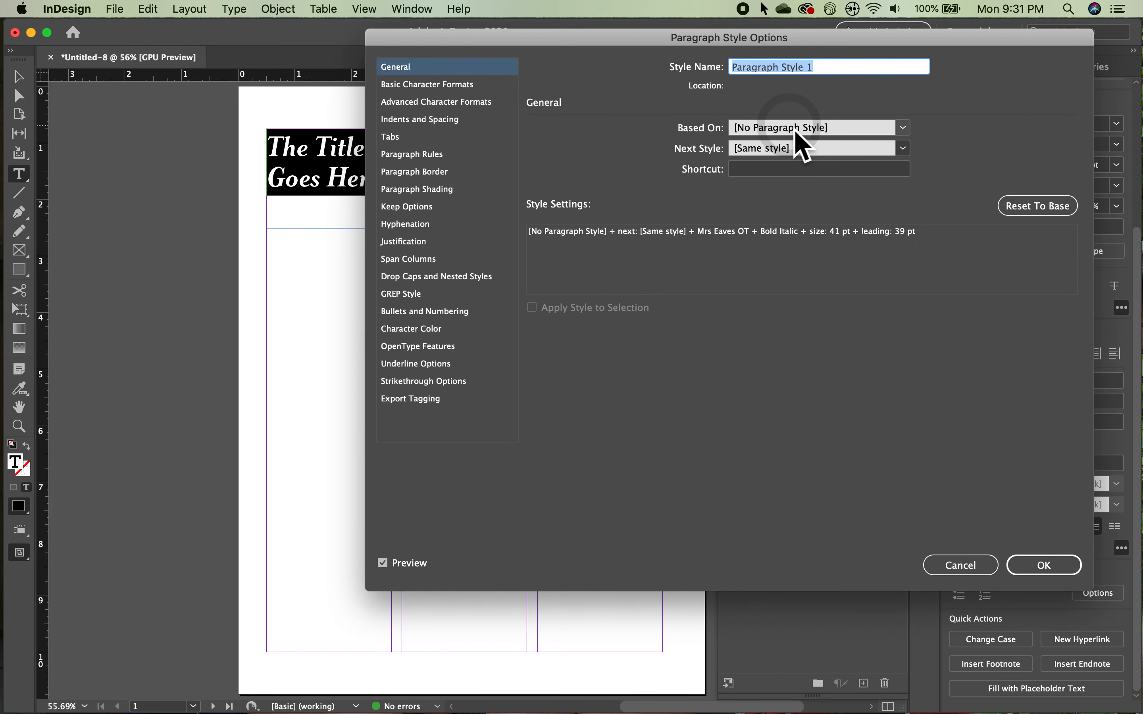
pyautogui.press('BackSpace')
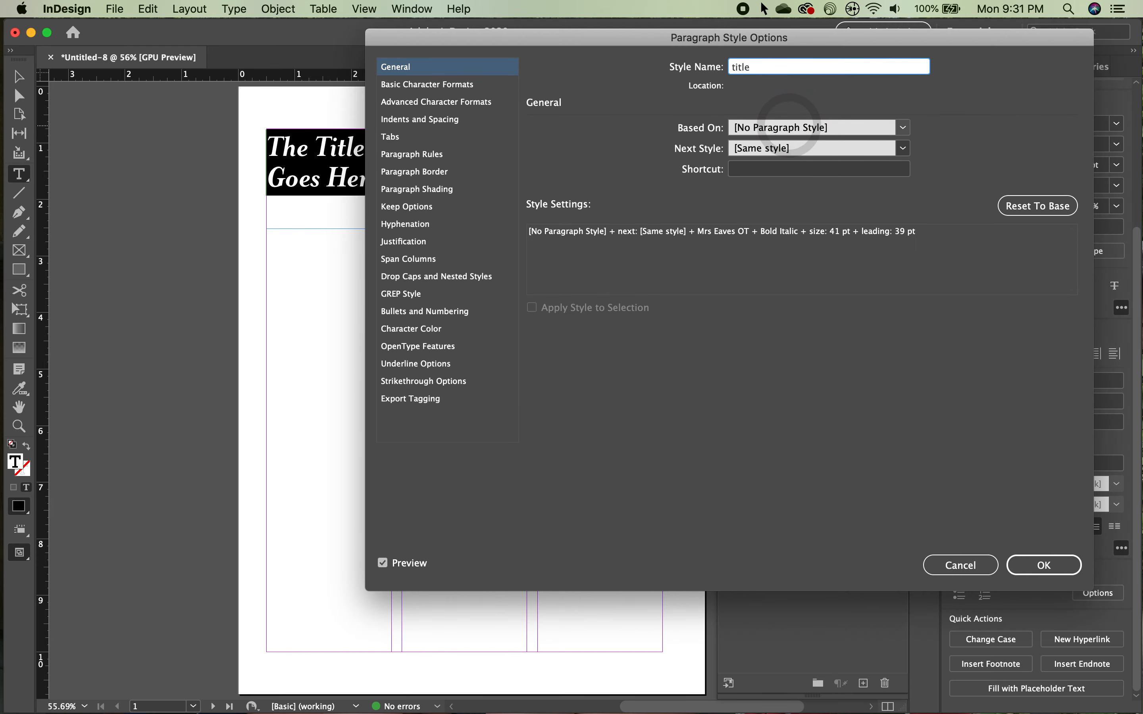
pyautogui.click(1044, 566)
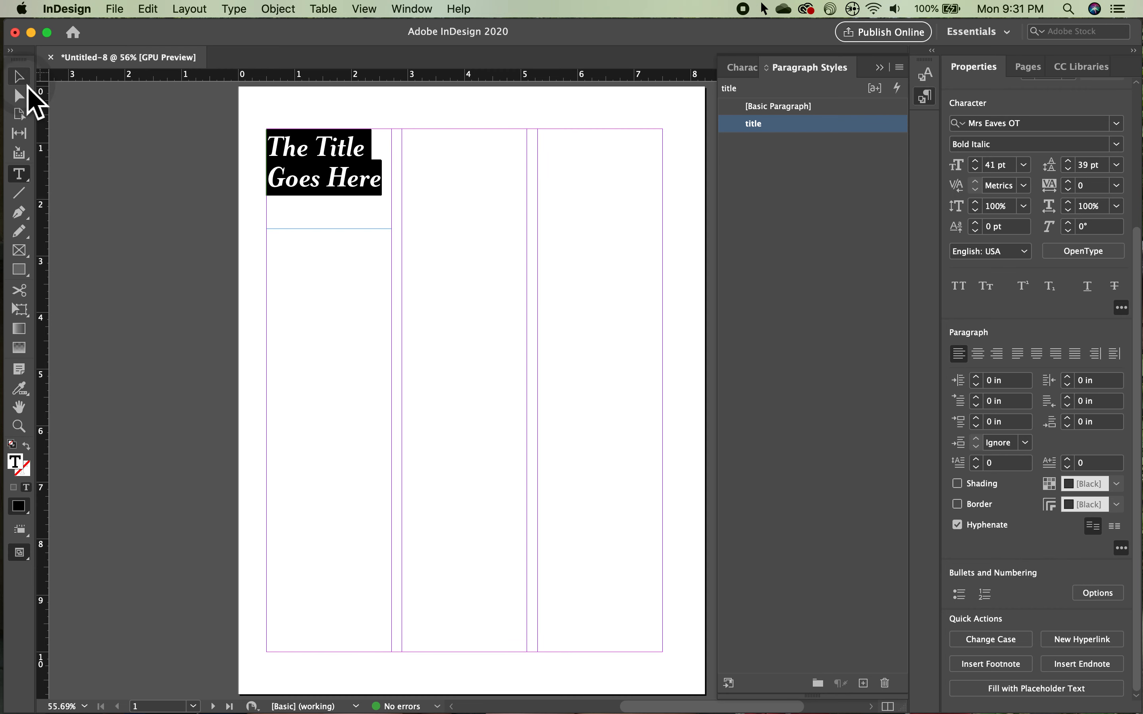
# Step: Shorten the title's text frame from its lower edge to a height of about 1.27 in
pyautogui.click(19, 76)
pyautogui.moveTo(328, 229); pyautogui.dragTo(329, 200)
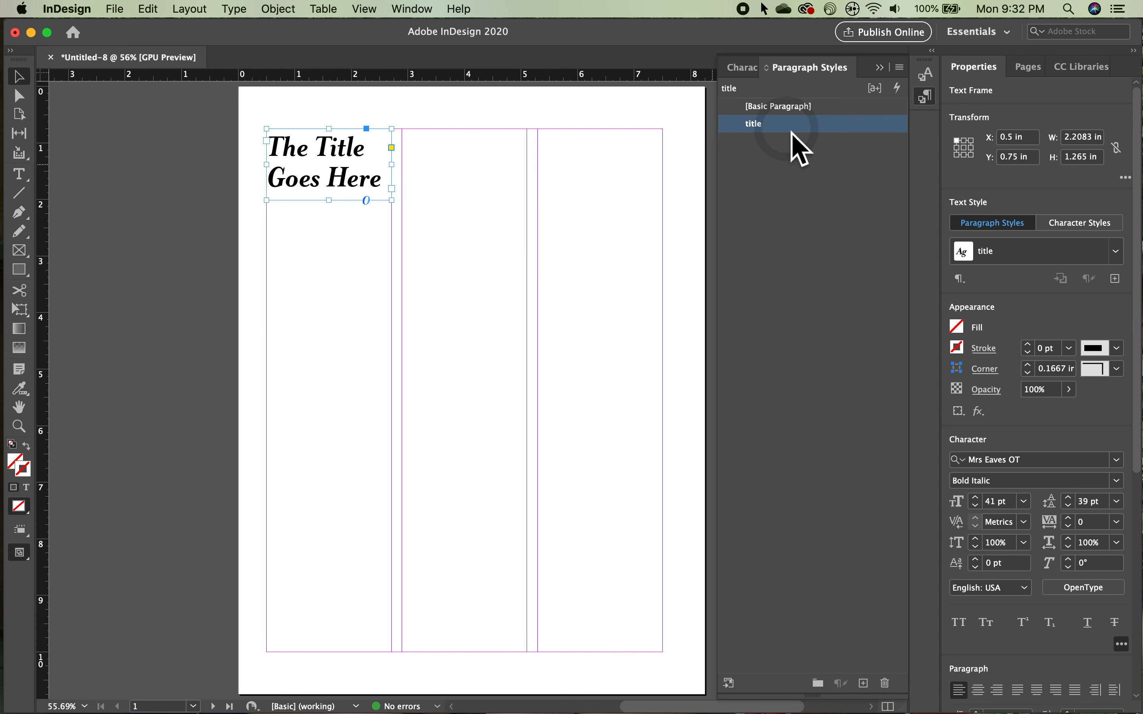
pyautogui.click(925, 97)
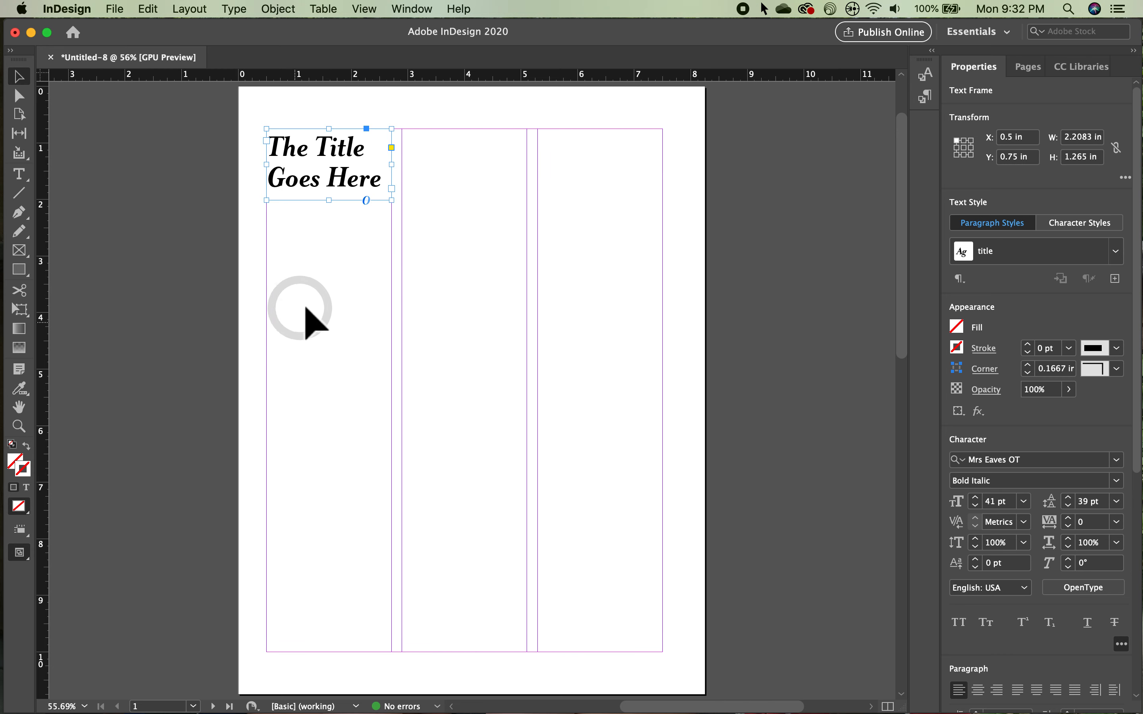
# Step: Draw a text frame below the title down to the bottom margin, and full-height text frames in the second and third columns
pyautogui.click(21, 178)
pyautogui.moveTo(268, 215); pyautogui.dragTo(390, 652)
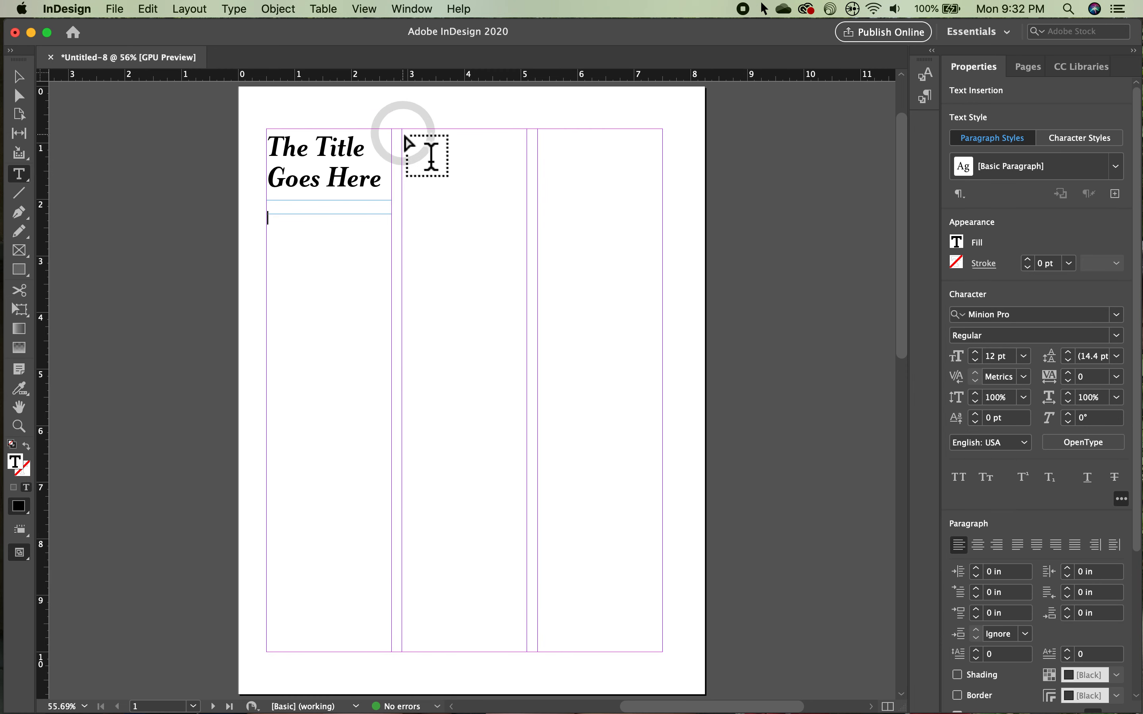
pyautogui.moveTo(402, 130); pyautogui.dragTo(527, 652)
pyautogui.moveTo(538, 129); pyautogui.dragTo(664, 652)
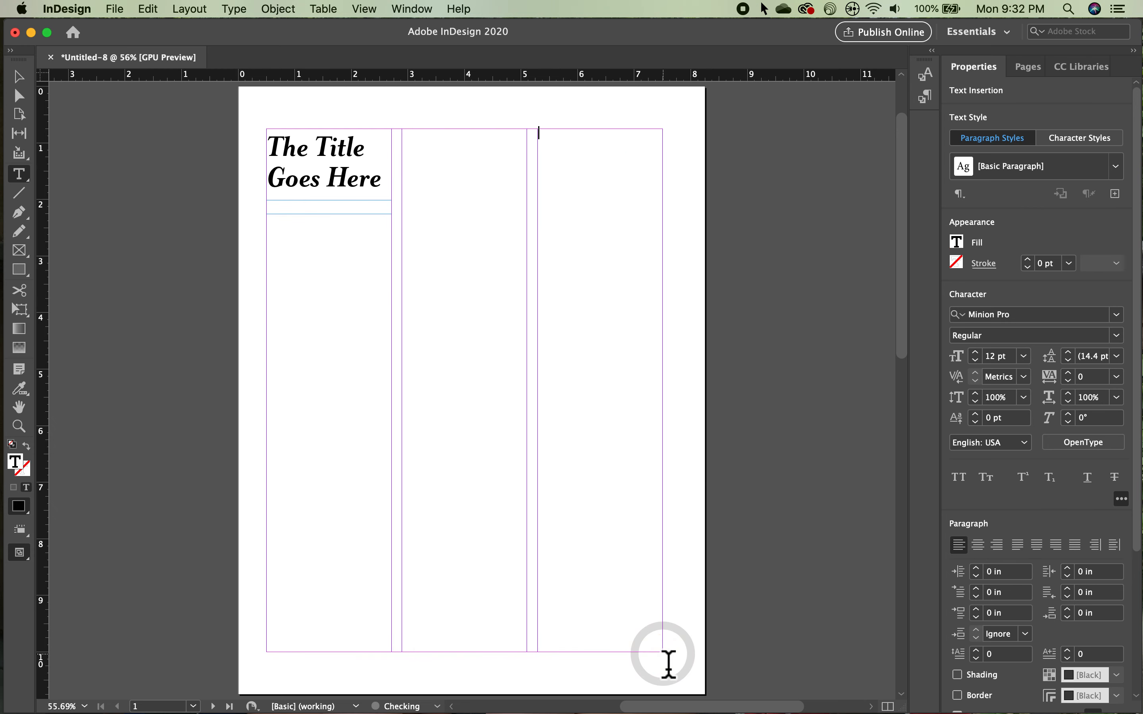
# Step: Fill the text frame below the title with placeholder text and add extra characters at its end until the text overflows
pyautogui.rightClick(302, 258)
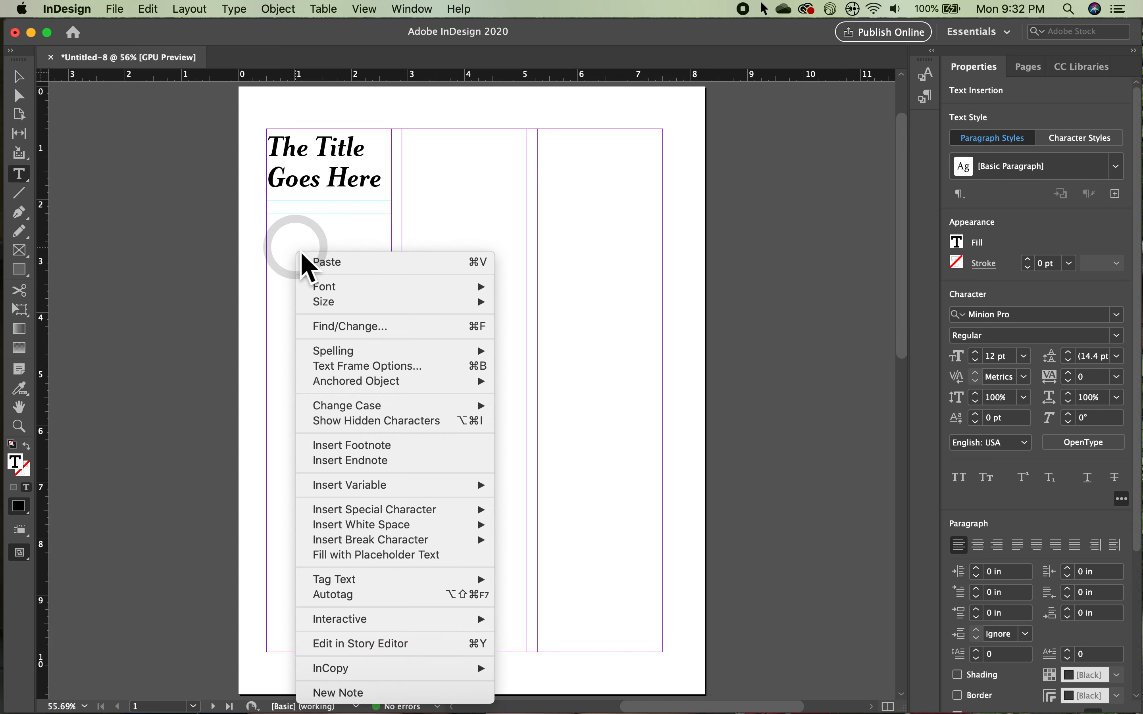
pyautogui.click(336, 556)
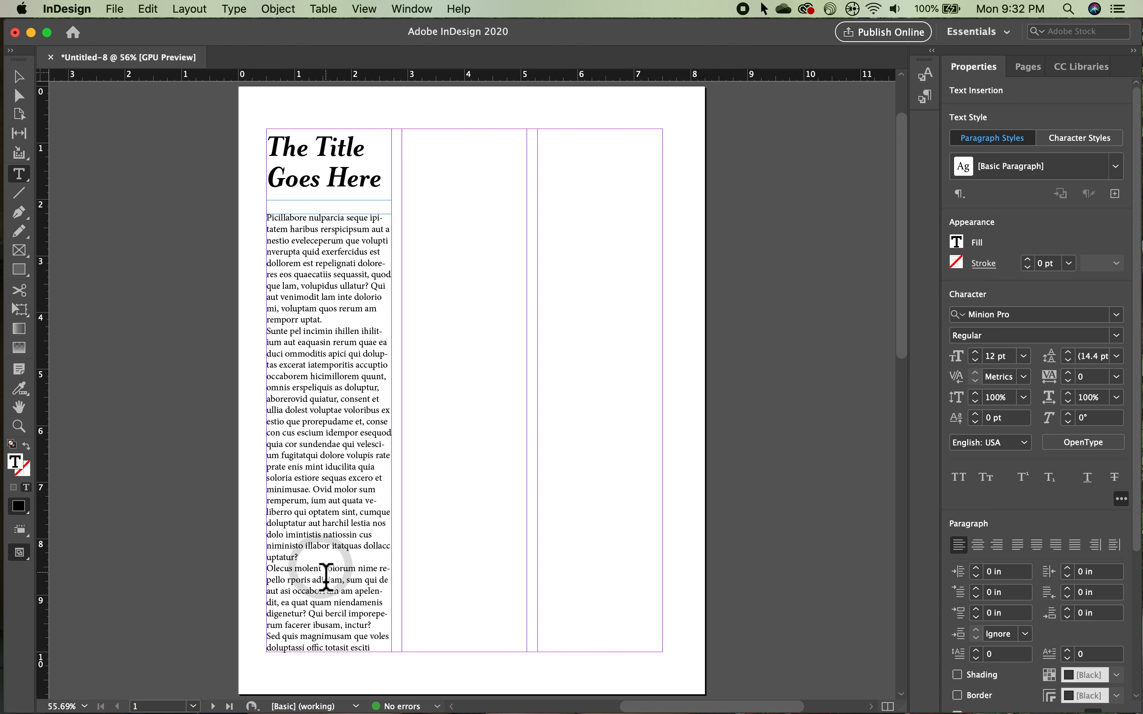
pyautogui.press('Return')
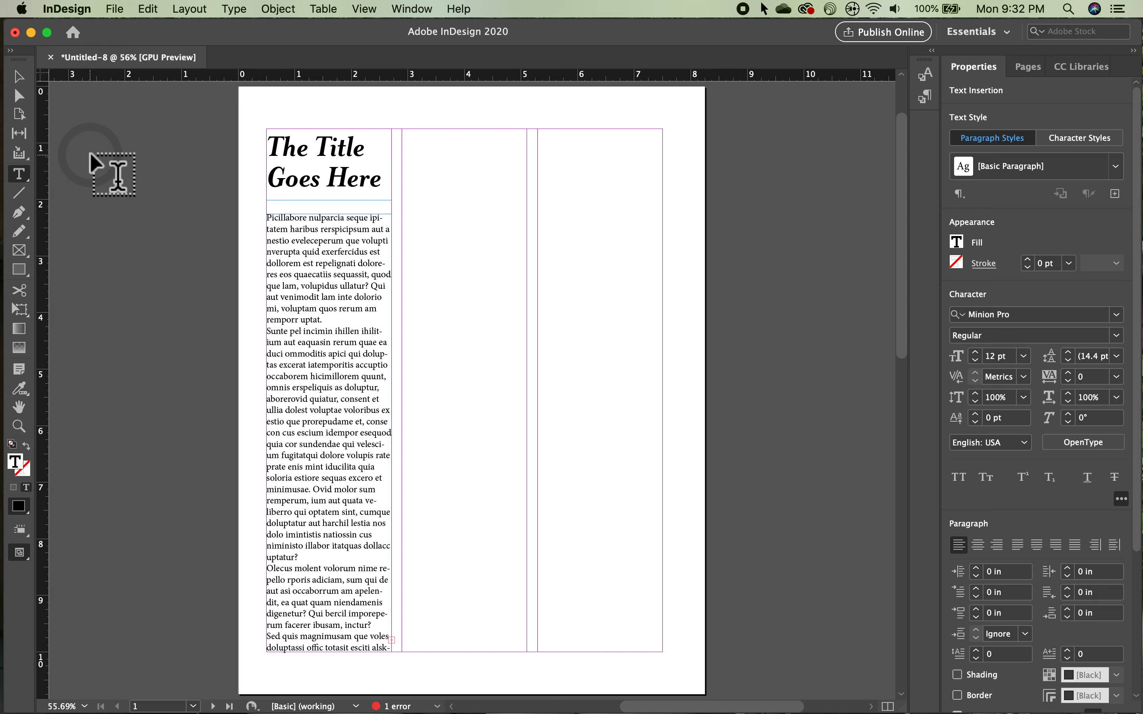
# Step: Thread the text frame below the title into the second-column frame, and that frame into the third-column frame
pyautogui.click(24, 82)
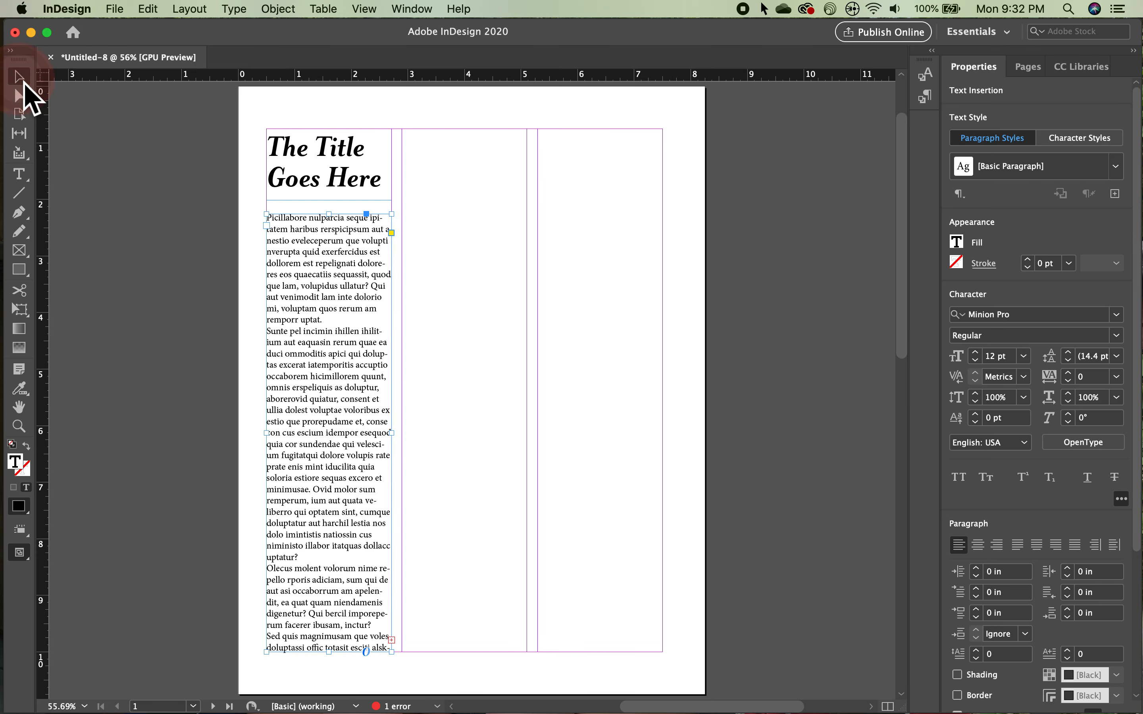
pyautogui.click(371, 469)
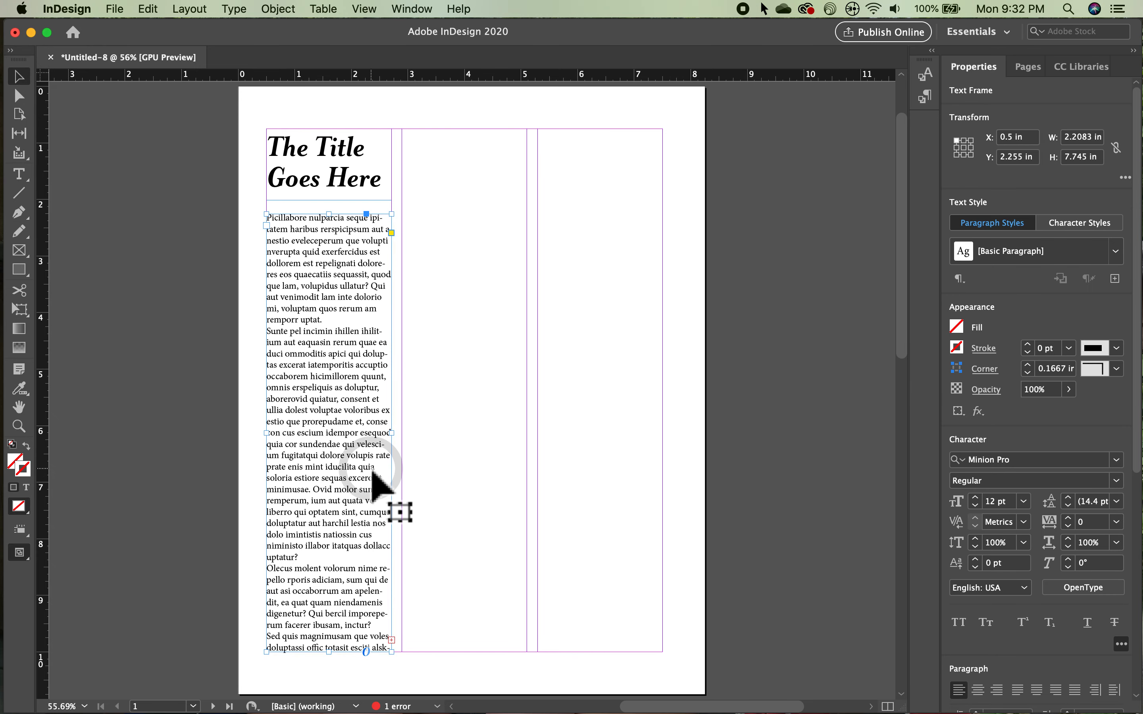
pyautogui.click(312, 471)
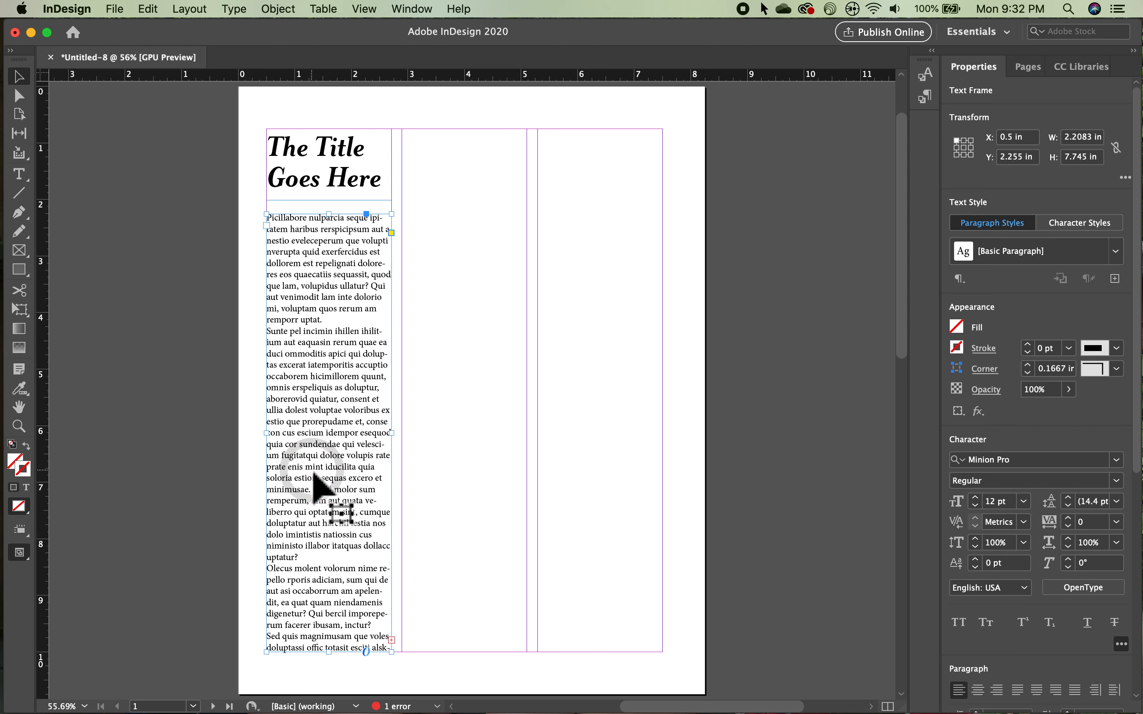
pyautogui.click(392, 640)
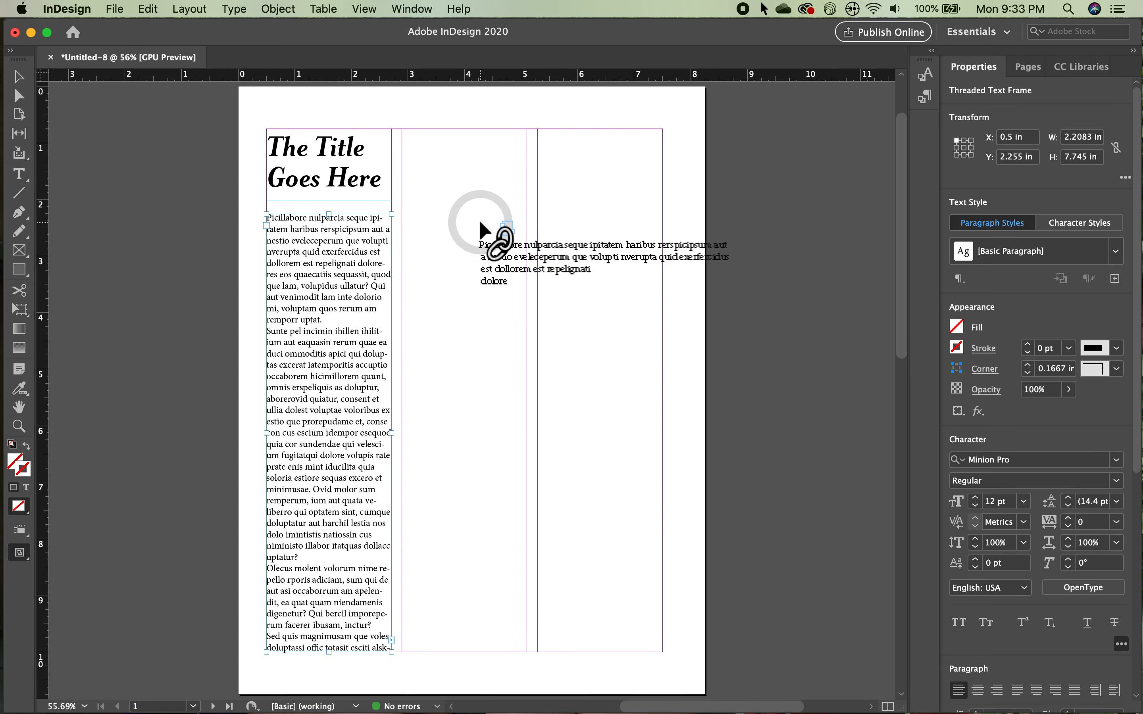
pyautogui.click(426, 157)
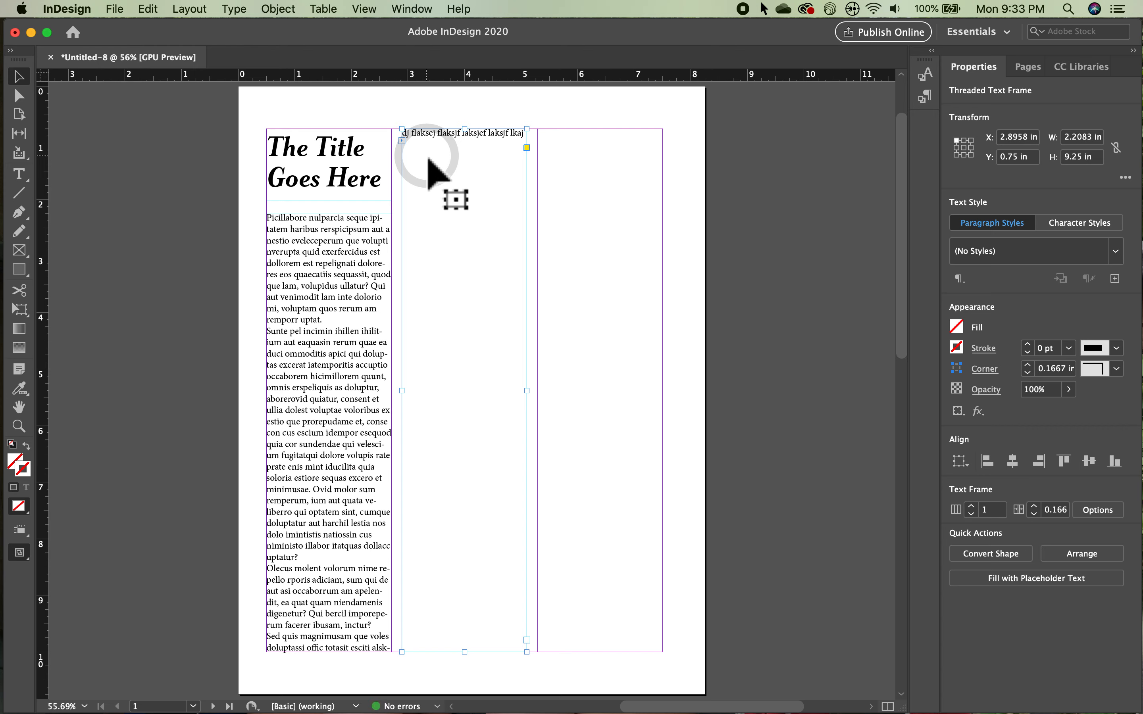
pyautogui.click(527, 640)
pyautogui.click(569, 163)
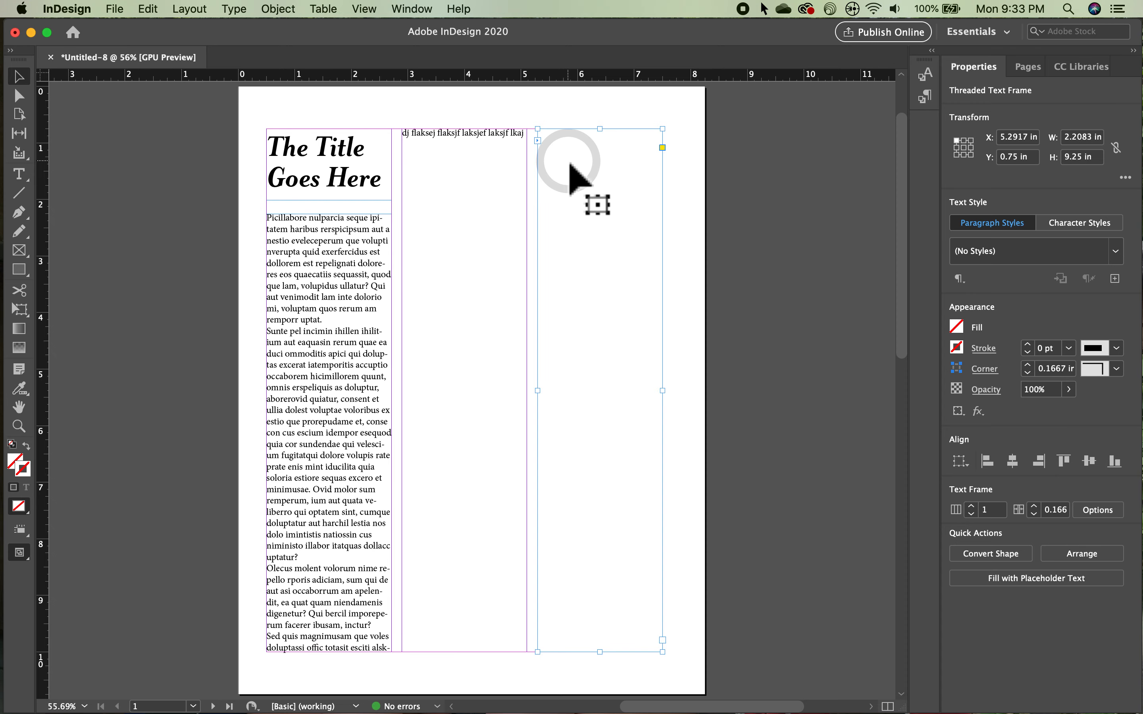
# Step: Draw a text frame about 5.98 in high in the first column of page 2, starting at the top margin
pyautogui.scroll(-14, 569, 162)
pyautogui.hscroll(-8, 569, 162)
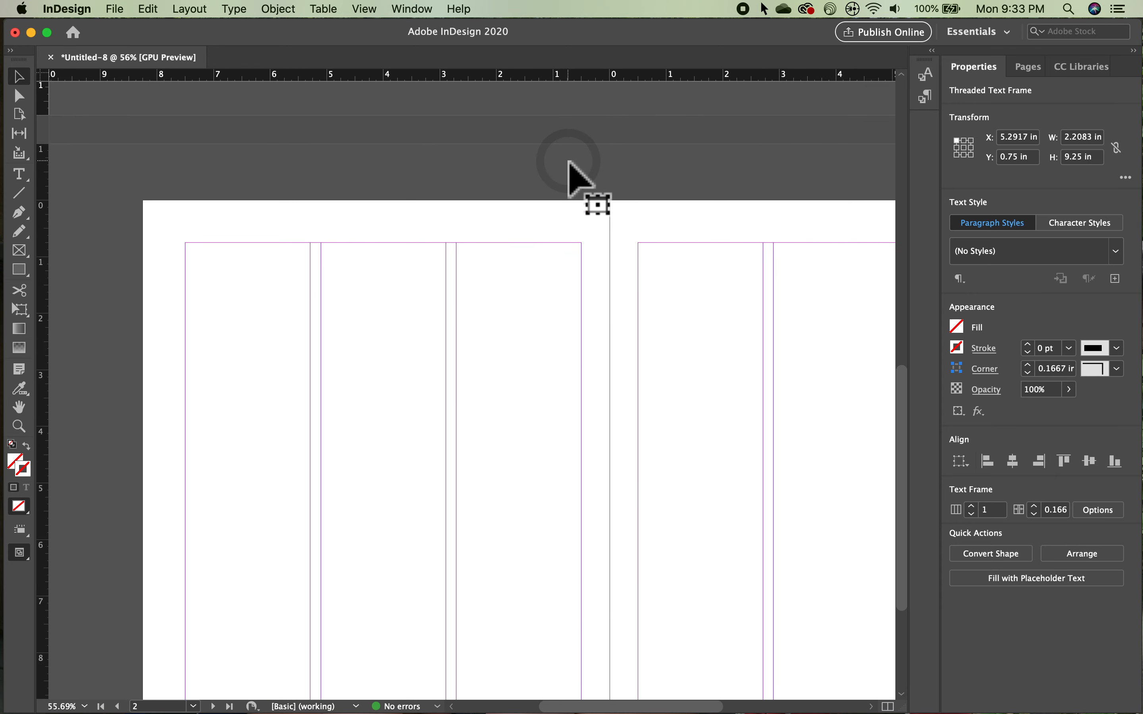
pyautogui.click(19, 174)
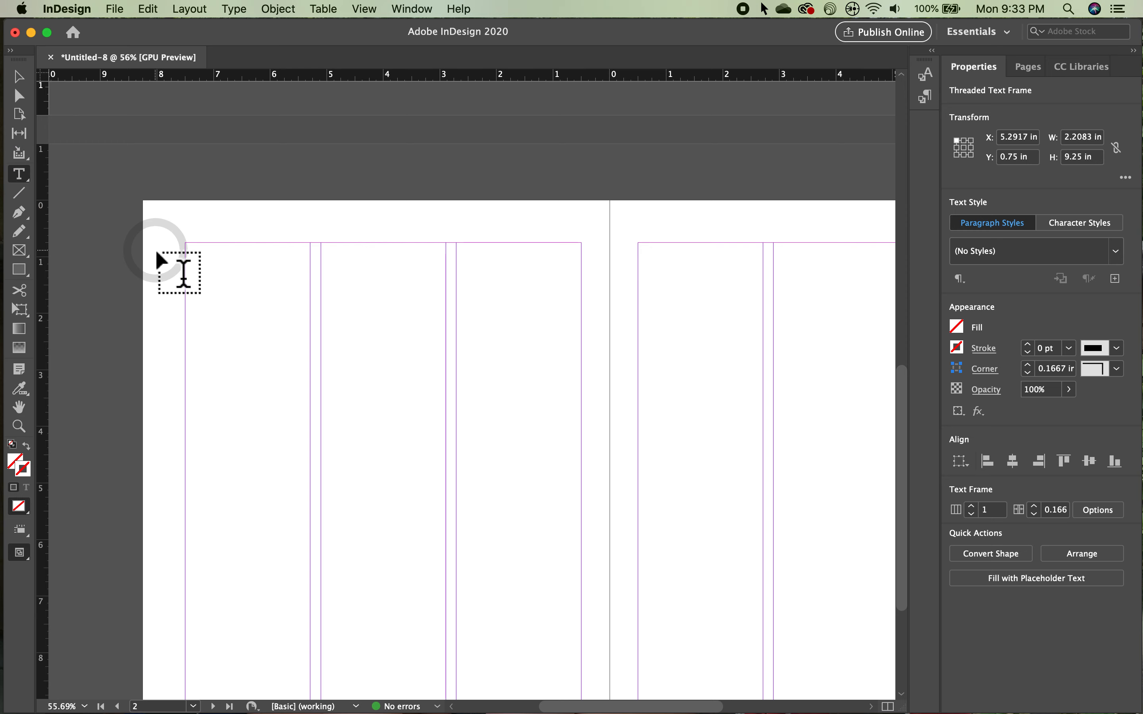
pyautogui.moveTo(185, 244); pyautogui.dragTo(310, 581)
# Step: Thread the third-column text frame on page 1 into the new first-column frame on page 2
pyautogui.click(20, 78)
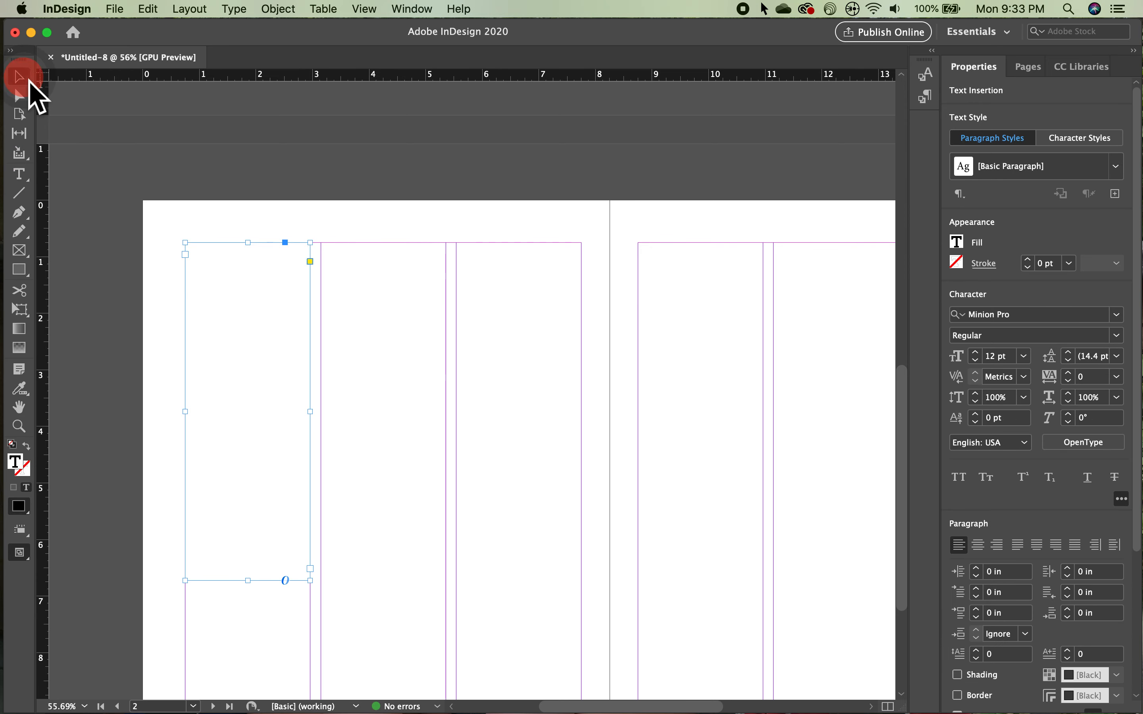
pyautogui.scroll(10, 623, 230)
pyautogui.hscroll(-4, 623, 230)
pyautogui.click(694, 338)
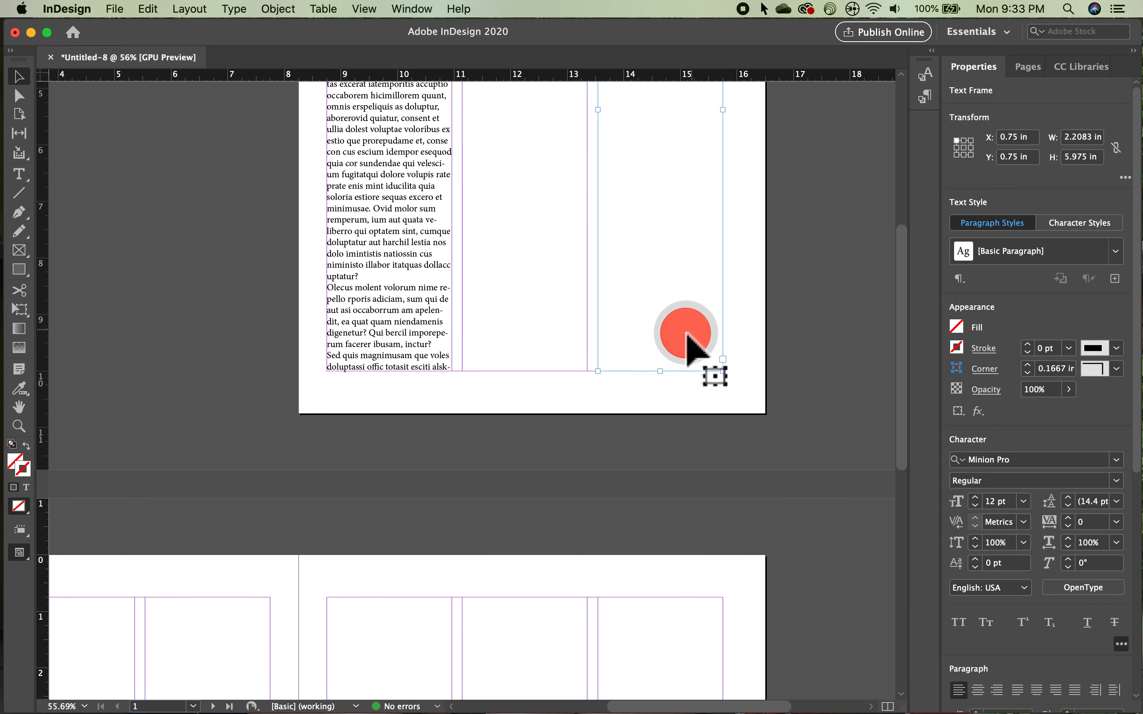
pyautogui.click(726, 367)
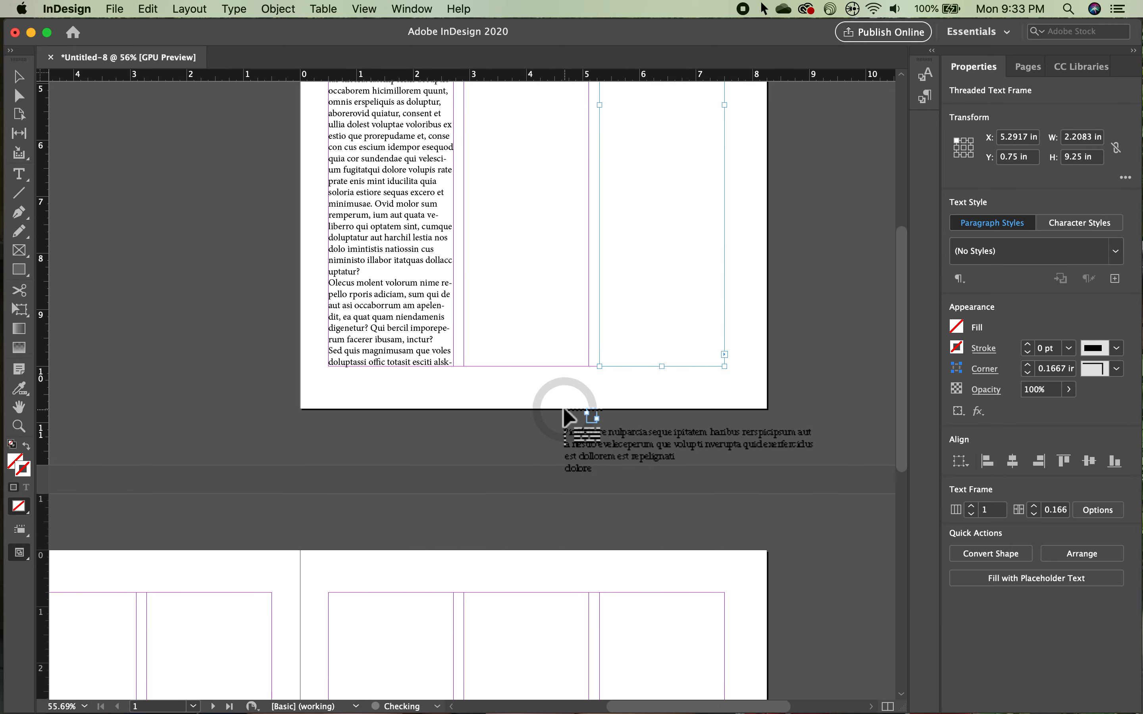
pyautogui.scroll(-10, 567, 407)
pyautogui.hscroll(-5, 566, 407)
pyautogui.click(206, 250)
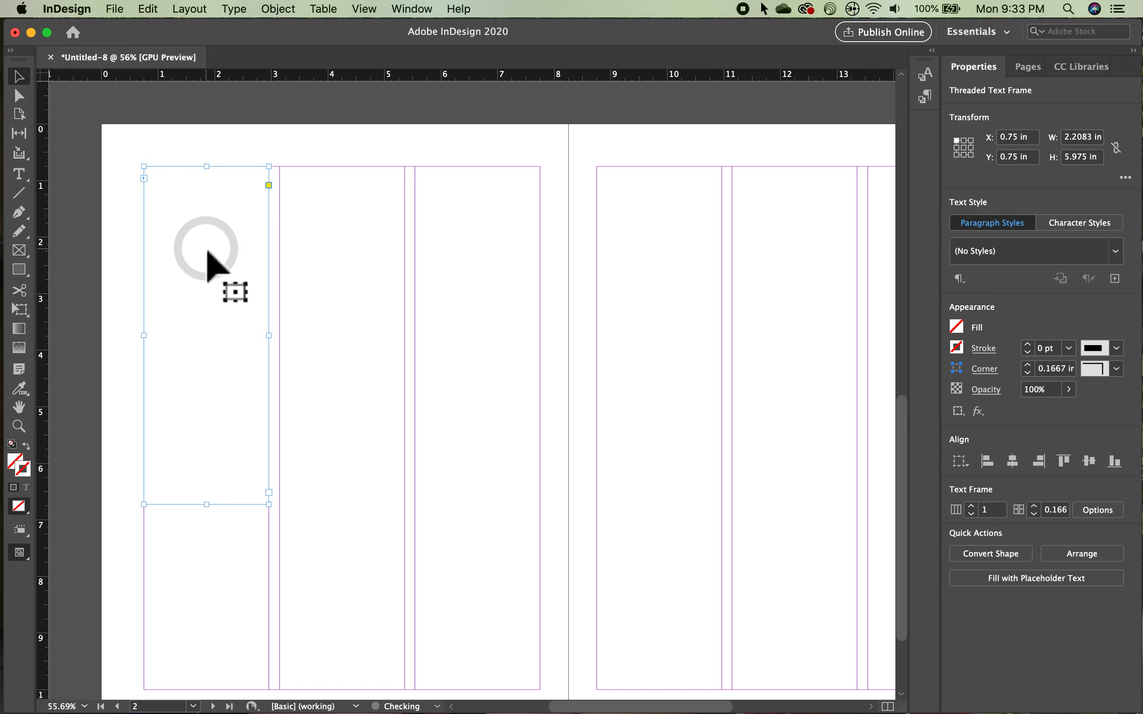
# Step: Delete all text in the threaded body frames and refill them with placeholder text
pyautogui.scroll(10, 307, 231)
pyautogui.hscroll(5, 307, 230)
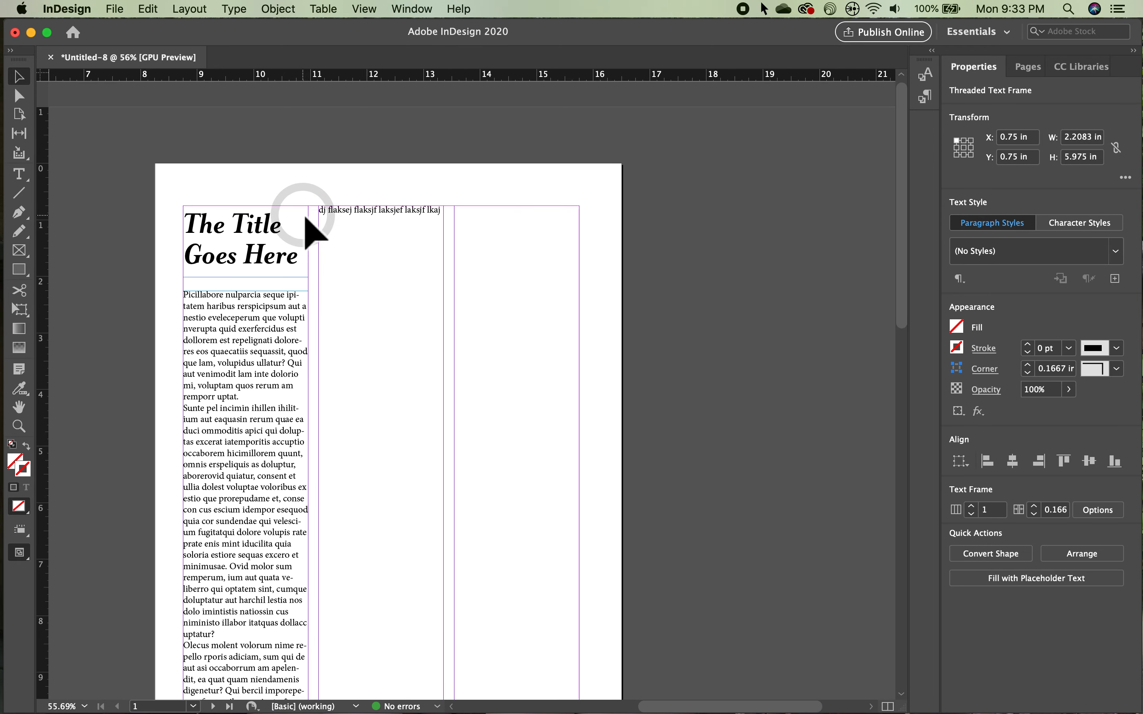
pyautogui.click(19, 173)
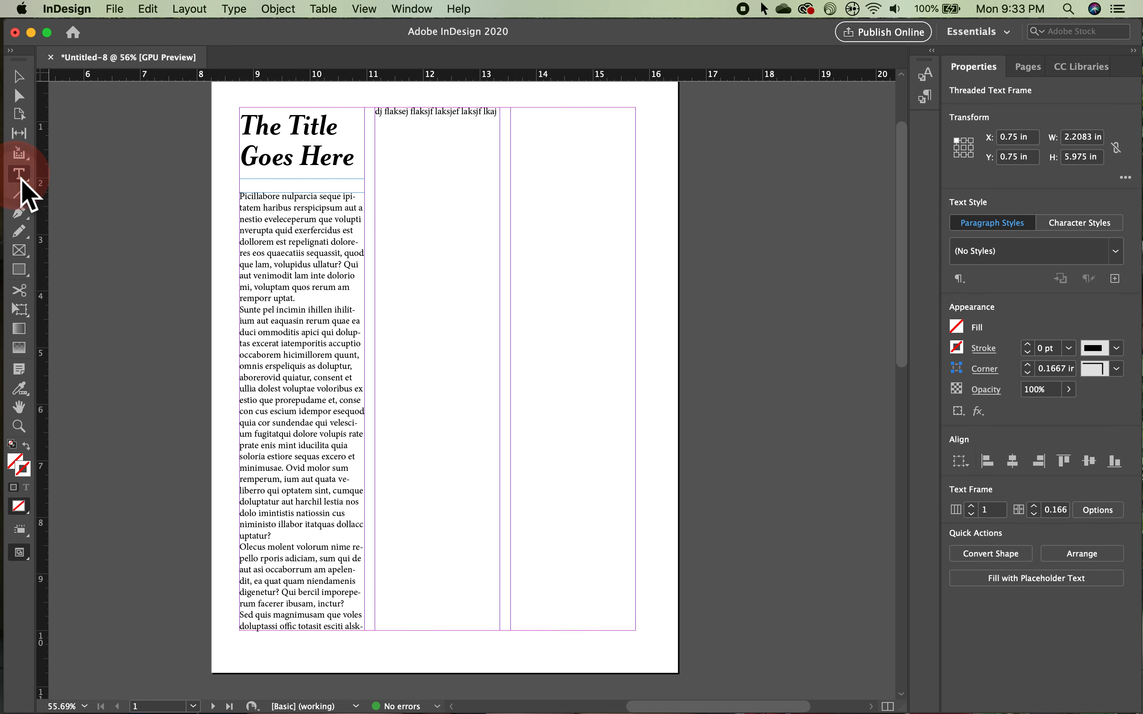
pyautogui.moveTo(323, 388); pyautogui.dragTo(283, 353)
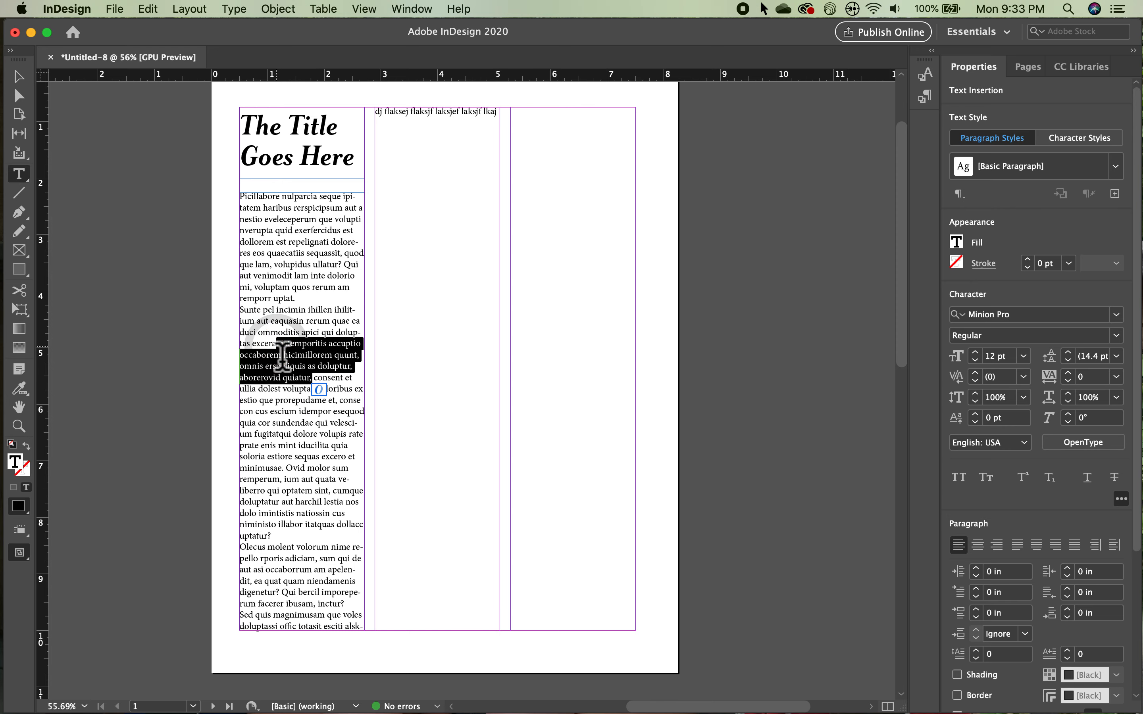
pyautogui.press('super+a')
pyautogui.press('BackSpace')
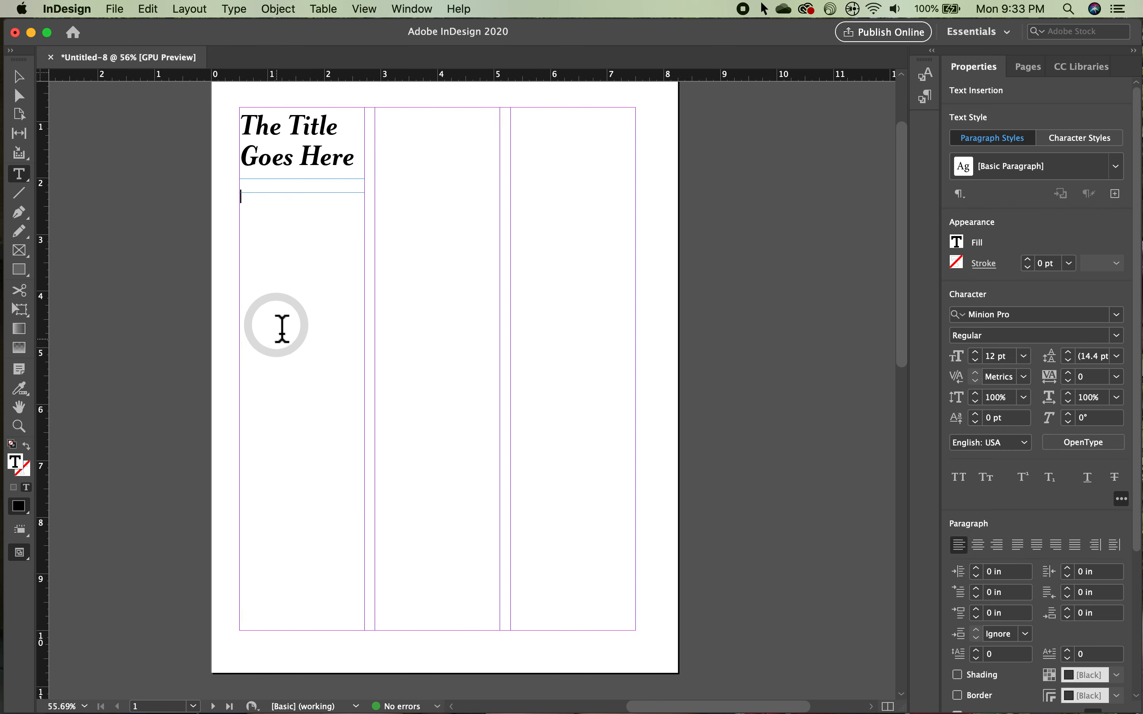
pyautogui.rightClick(280, 284)
pyautogui.moveTo(302, 520)
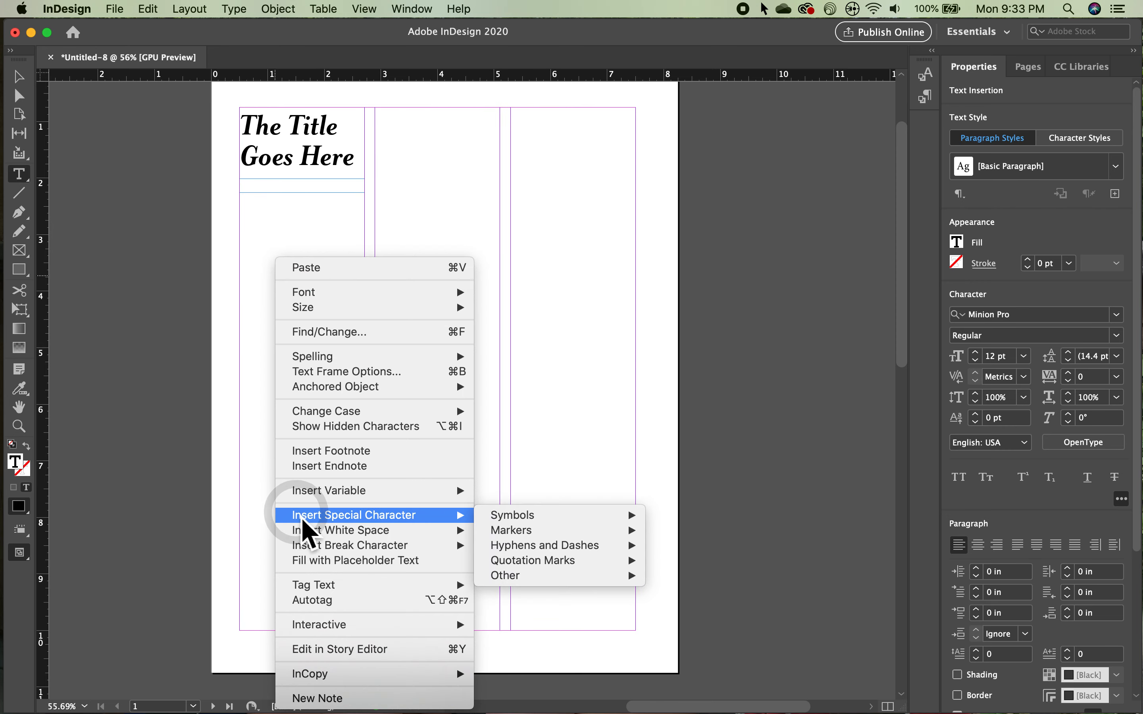
pyautogui.click(310, 560)
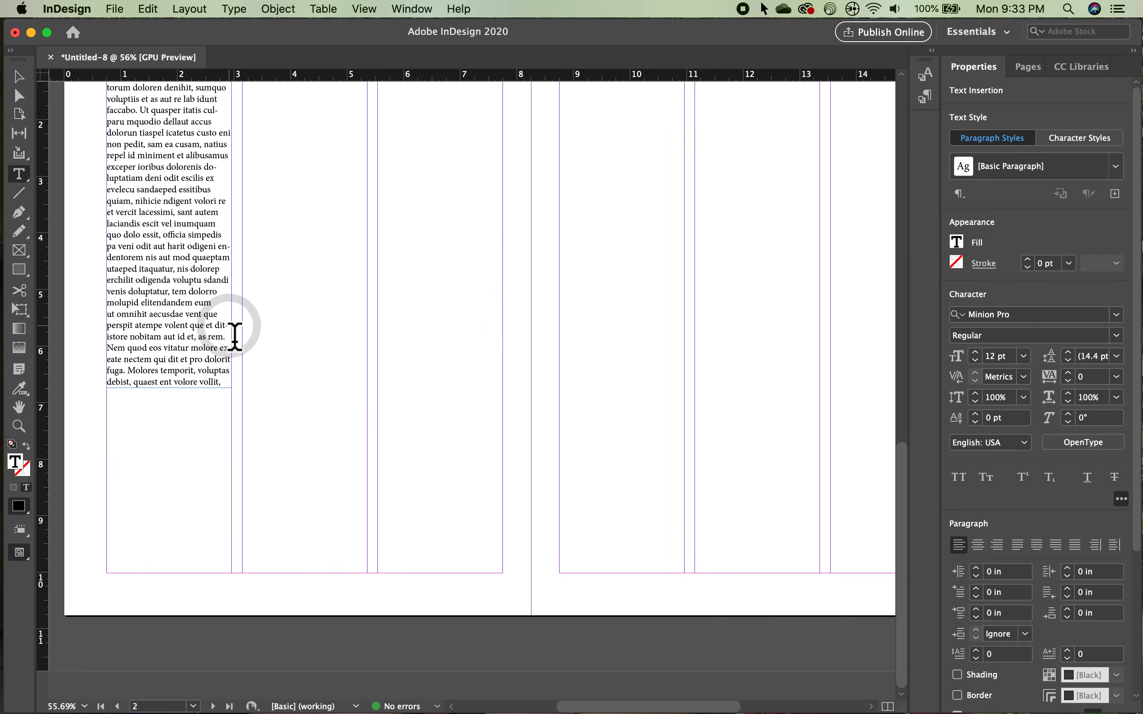
# Step: Set all the threaded body text to Calluna Regular at 10 pt
pyautogui.scroll(10, 171, 339)
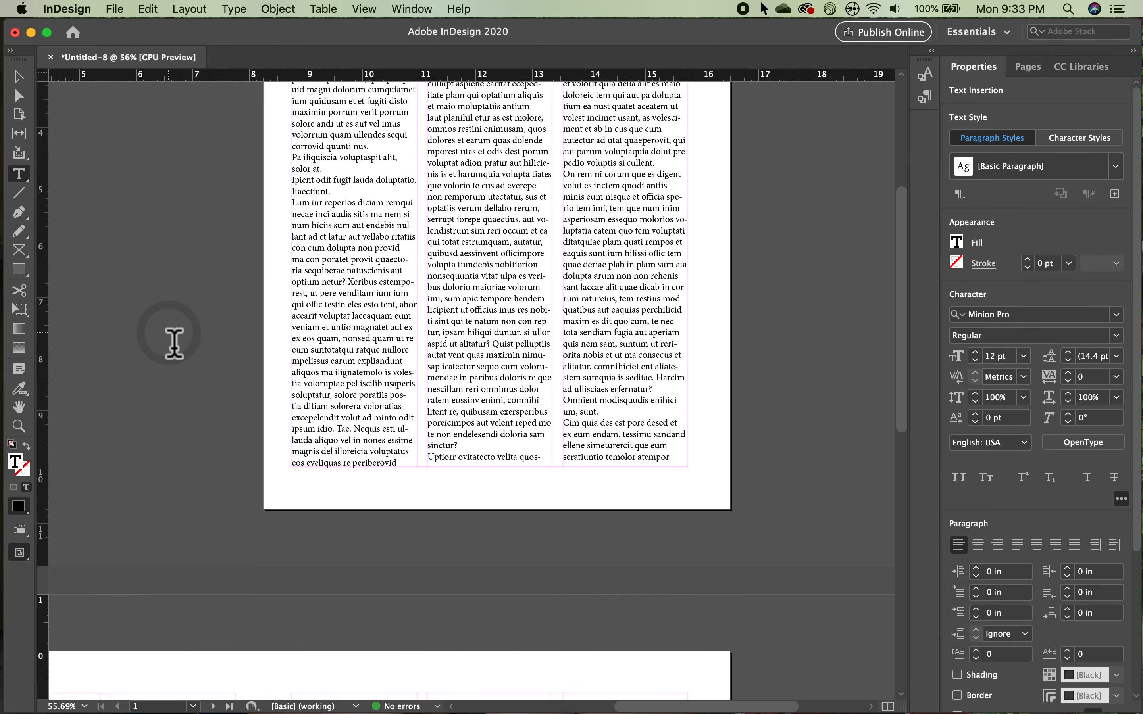
pyautogui.scroll(-10, 284, 416)
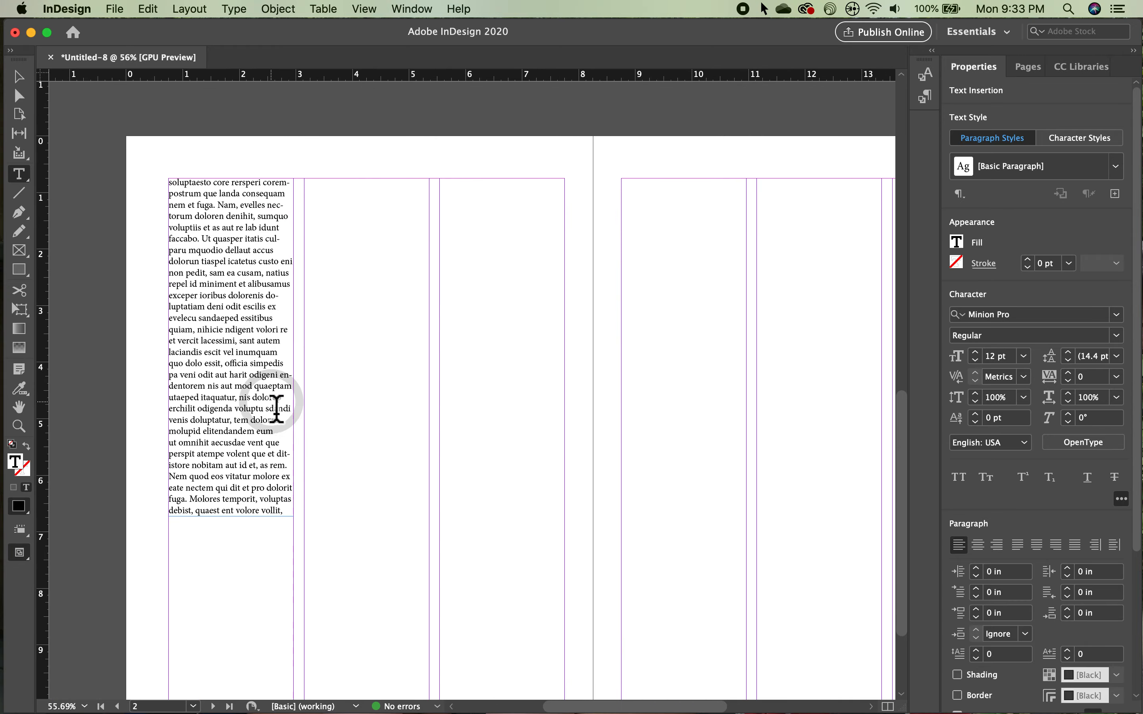
pyautogui.scroll(10, 259, 423)
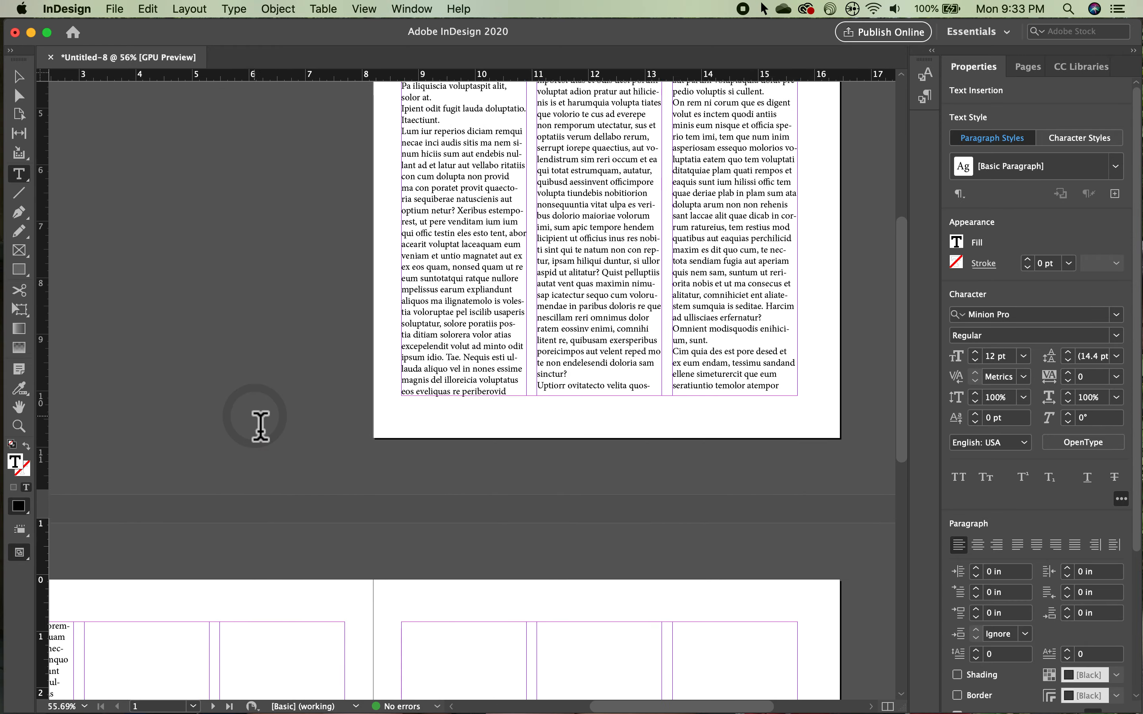
pyautogui.scroll(2, 261, 427)
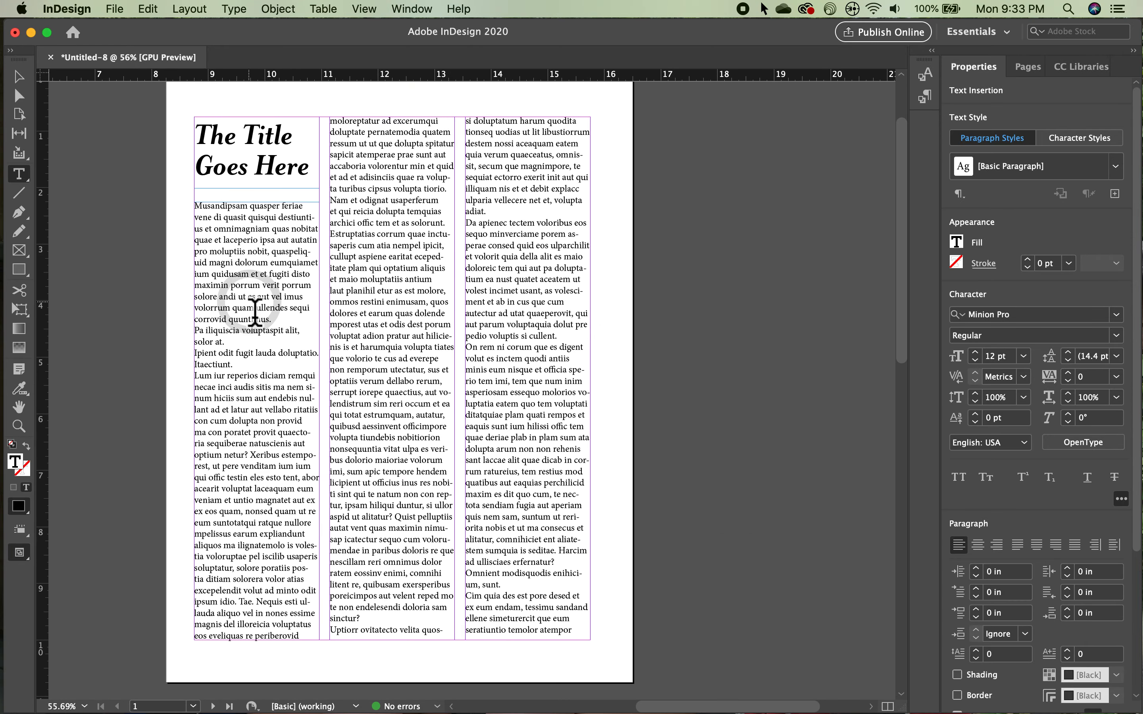
pyautogui.click(256, 312)
pyautogui.press('super+a')
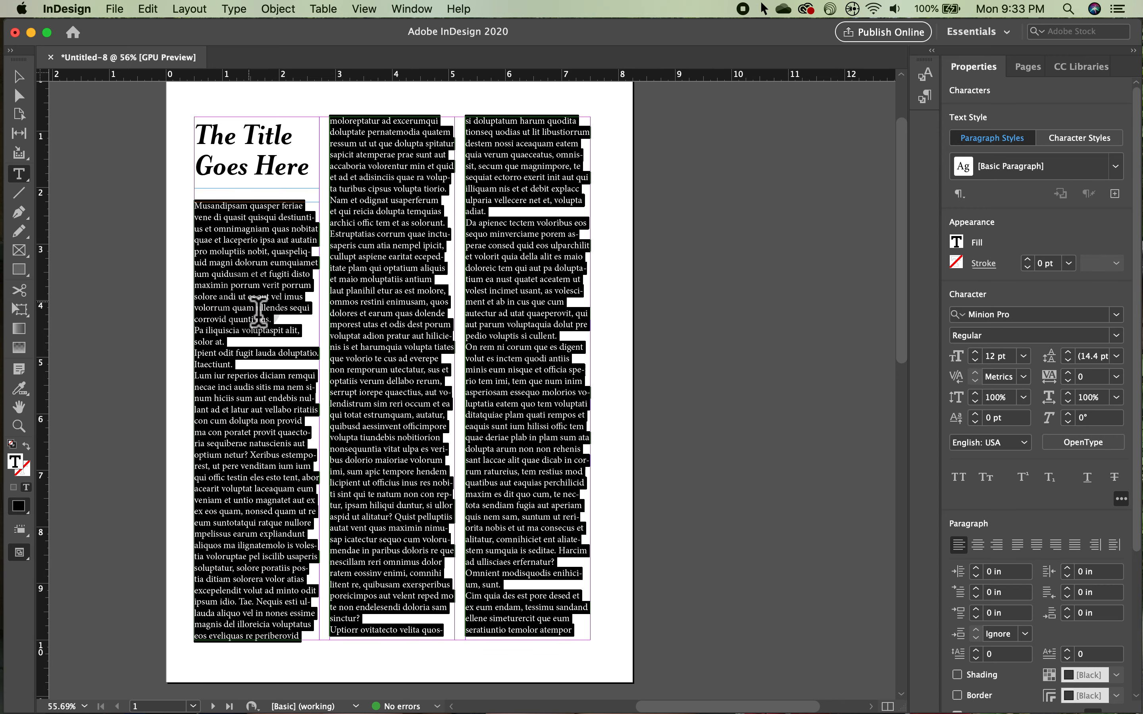
pyautogui.scroll(-5, 1065, 298)
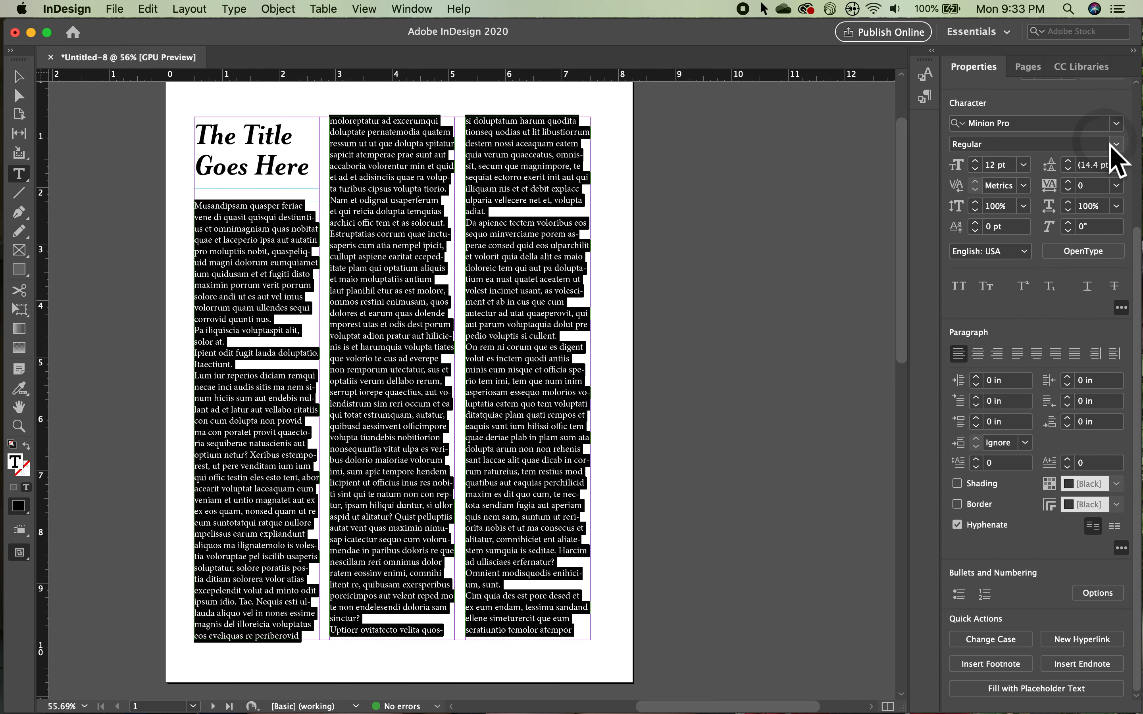
pyautogui.click(1118, 124)
pyautogui.write('cal')
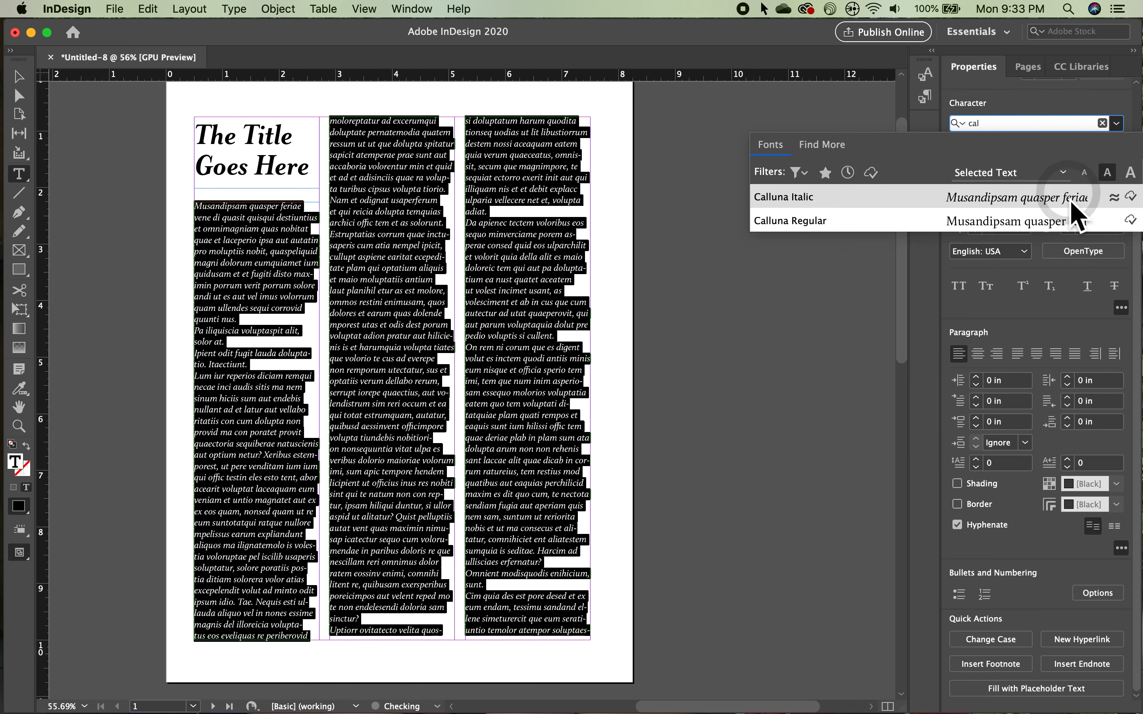
pyautogui.click(1053, 226)
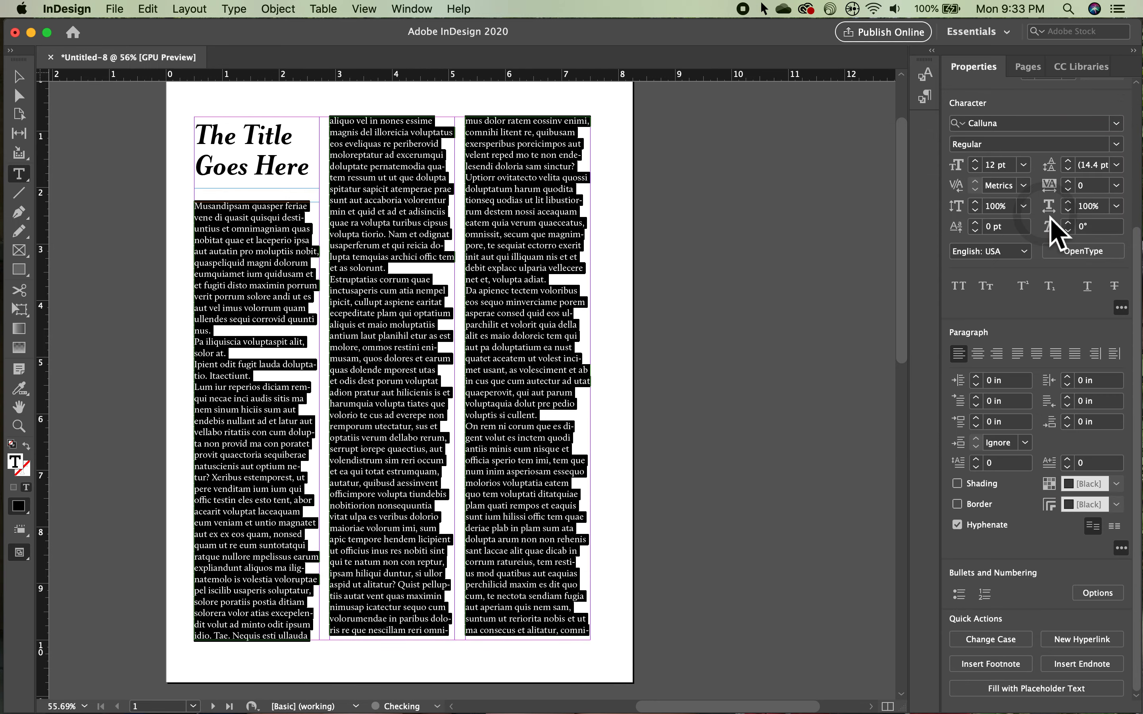
pyautogui.click(976, 169)
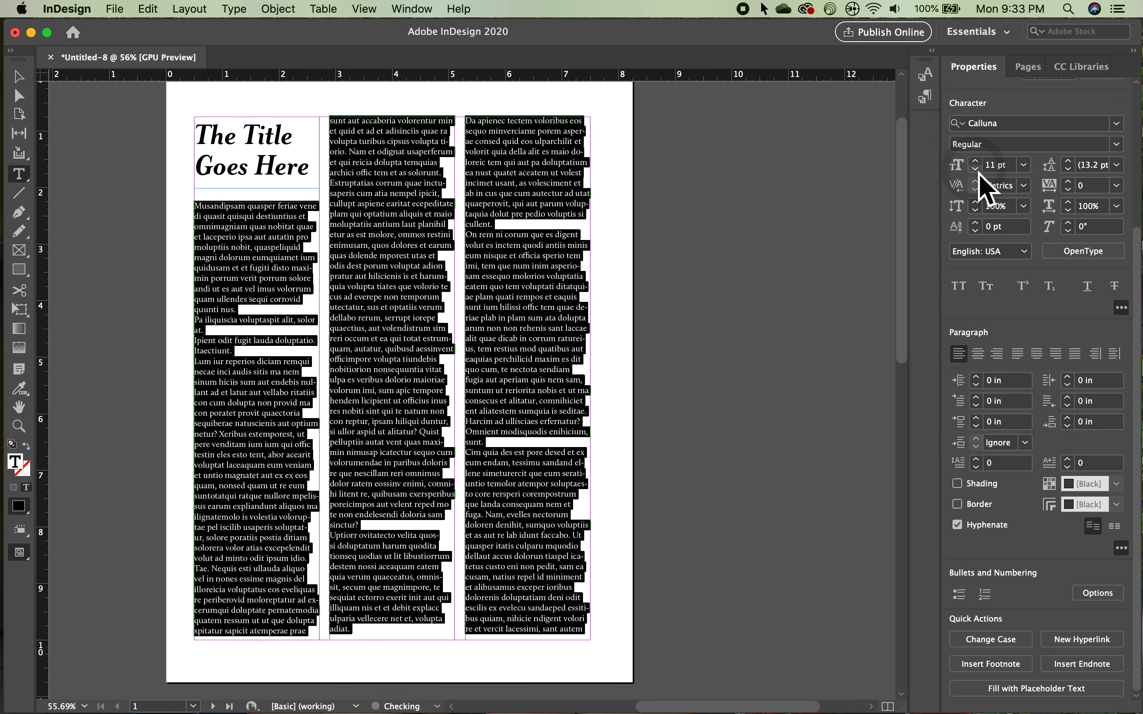
pyautogui.click(976, 169)
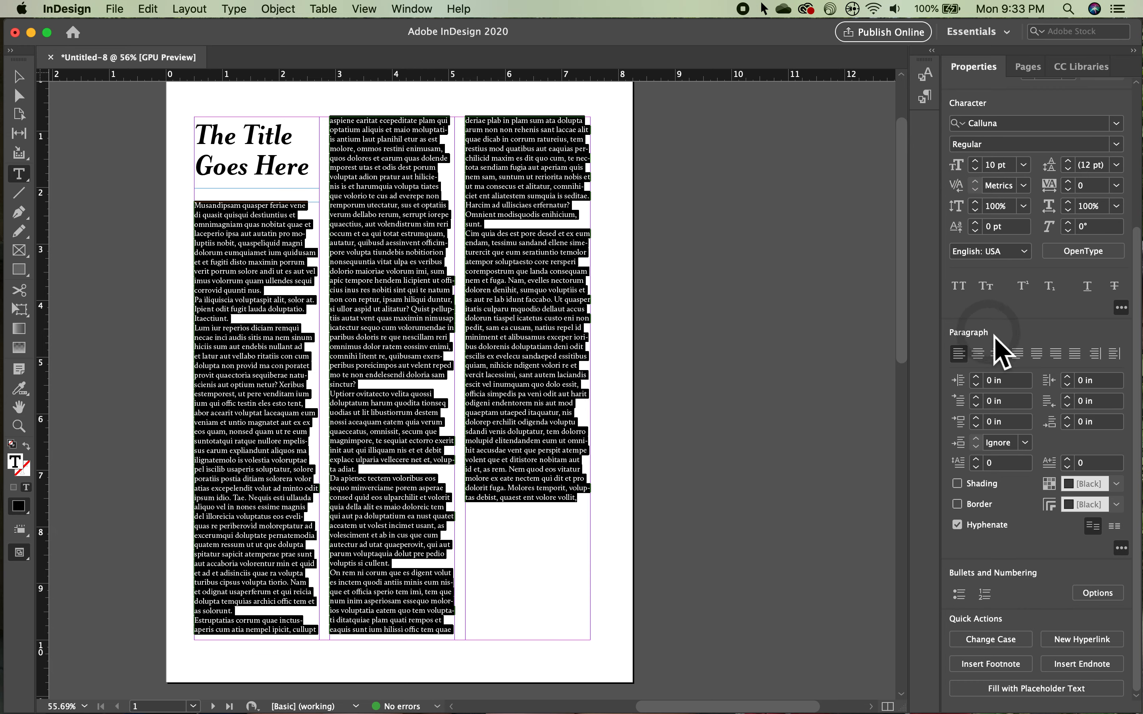
# Step: Justify the selected body text with the last line aligned left, and set its first-line indent to 0.125 in
pyautogui.click(1018, 353)
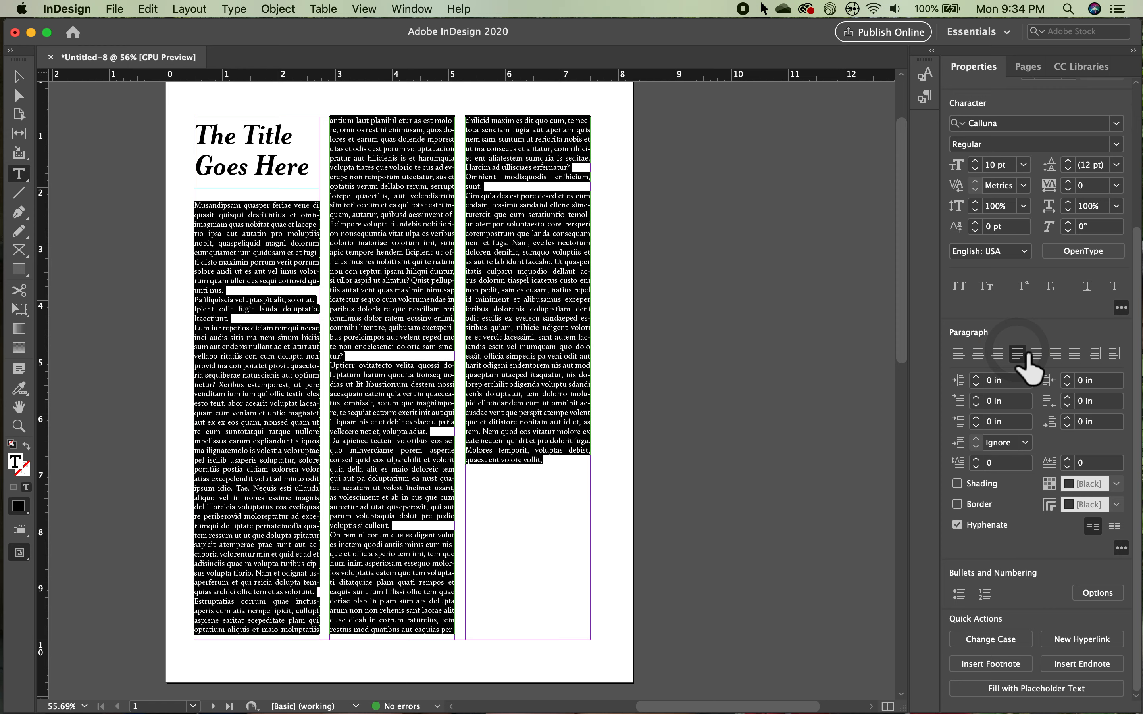
pyautogui.click(977, 399)
pyautogui.click(977, 399)
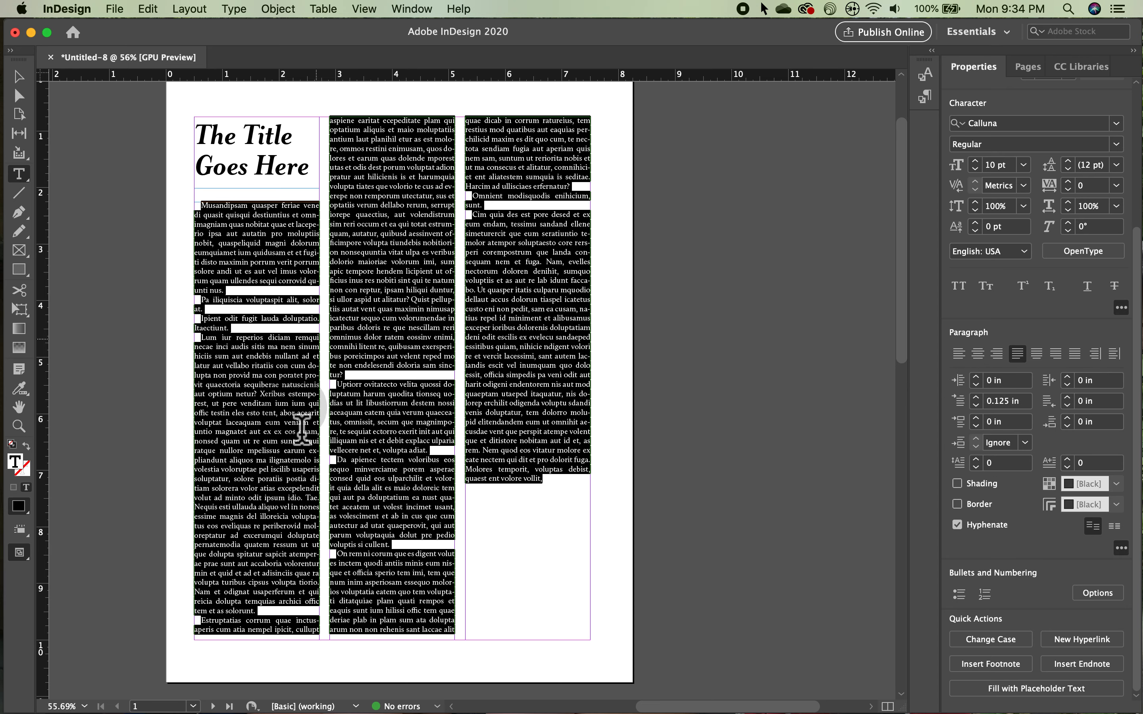
# Step: Create a paragraph style named "main text" from the selected body text, and deselect the text
pyautogui.click(925, 97)
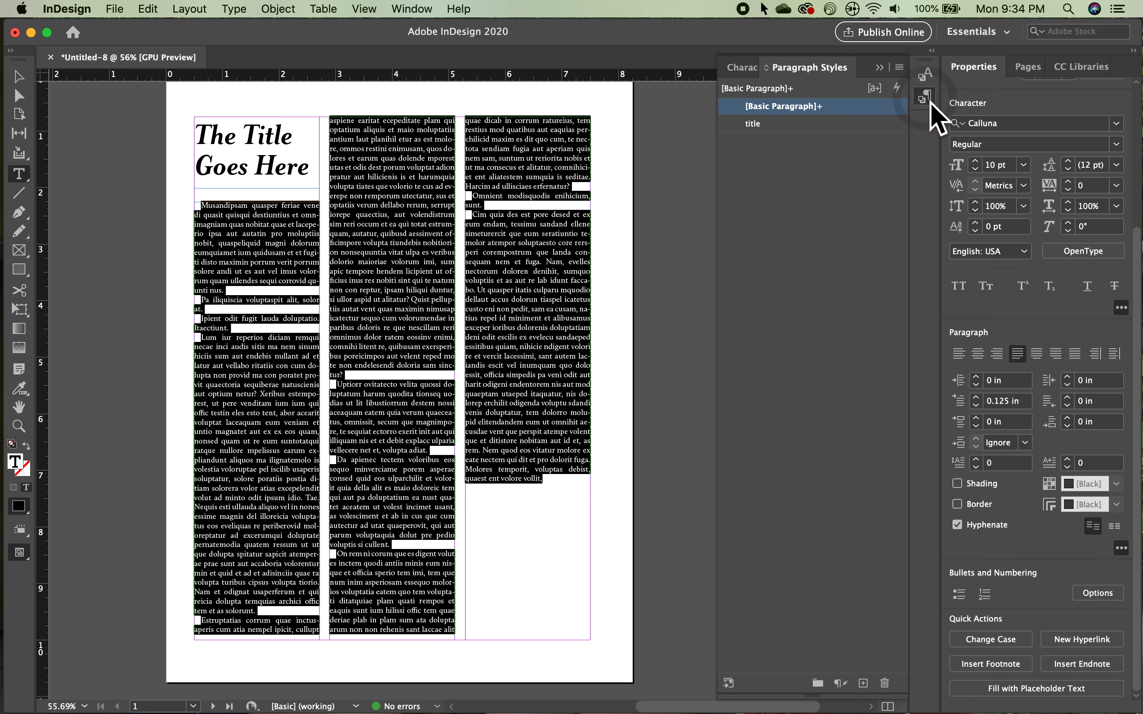
pyautogui.click(862, 683)
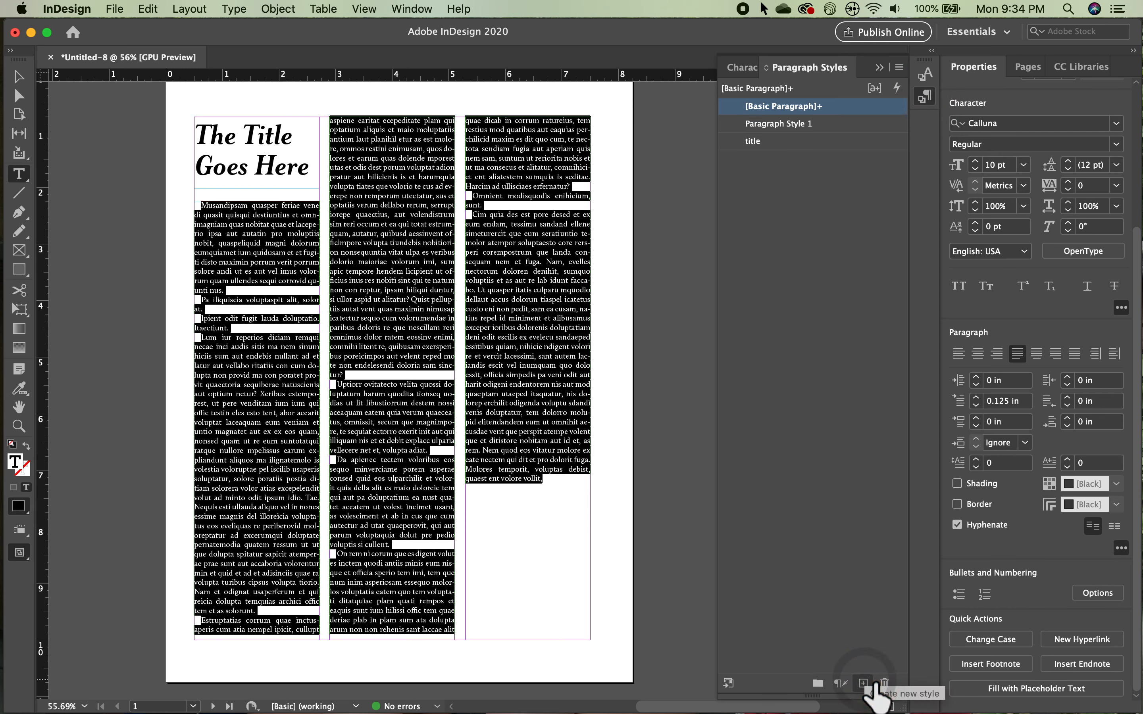
pyautogui.doubleClick(794, 125)
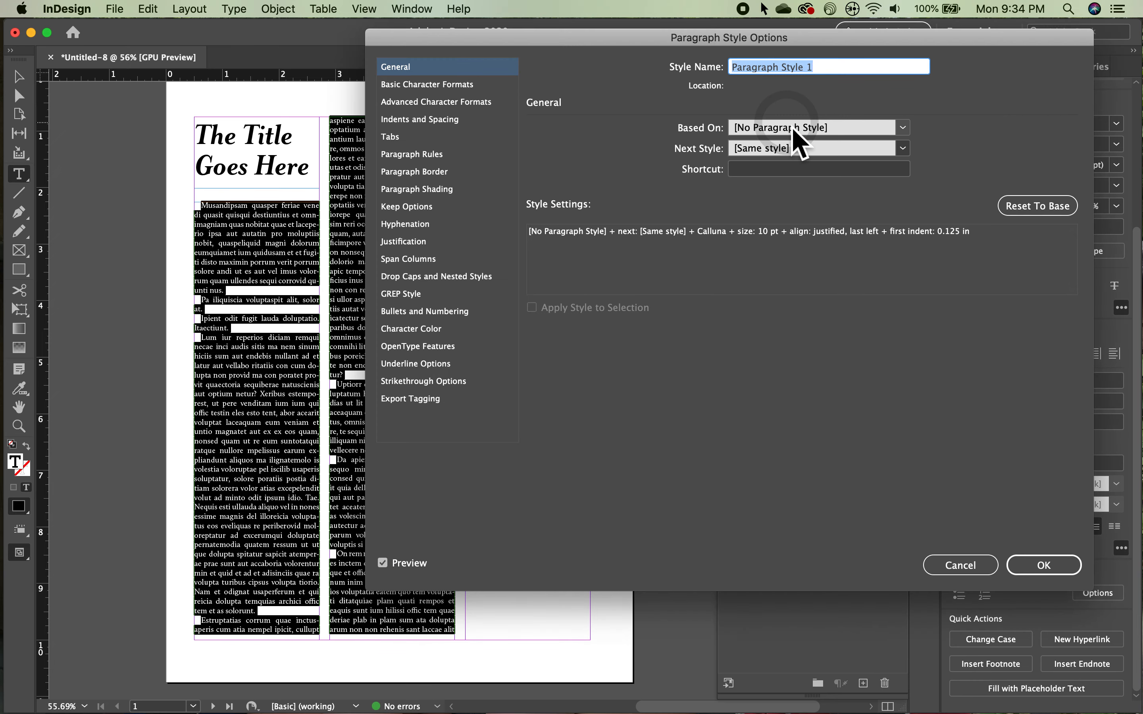
pyautogui.write('main text')
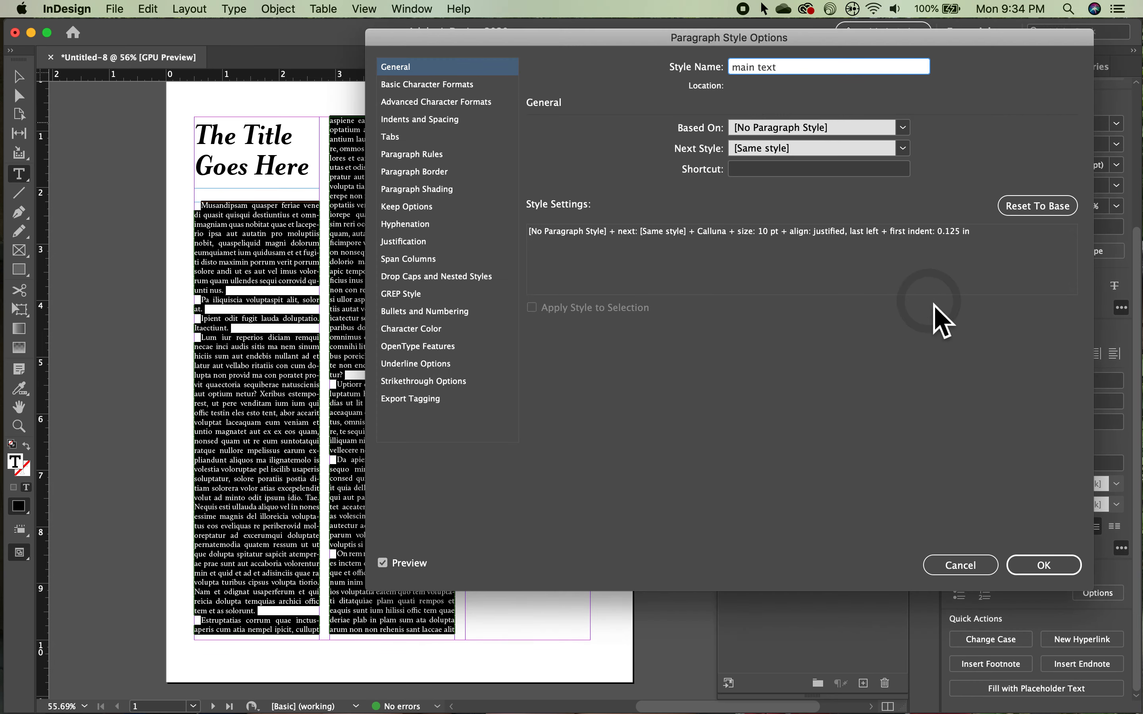
pyautogui.click(1044, 565)
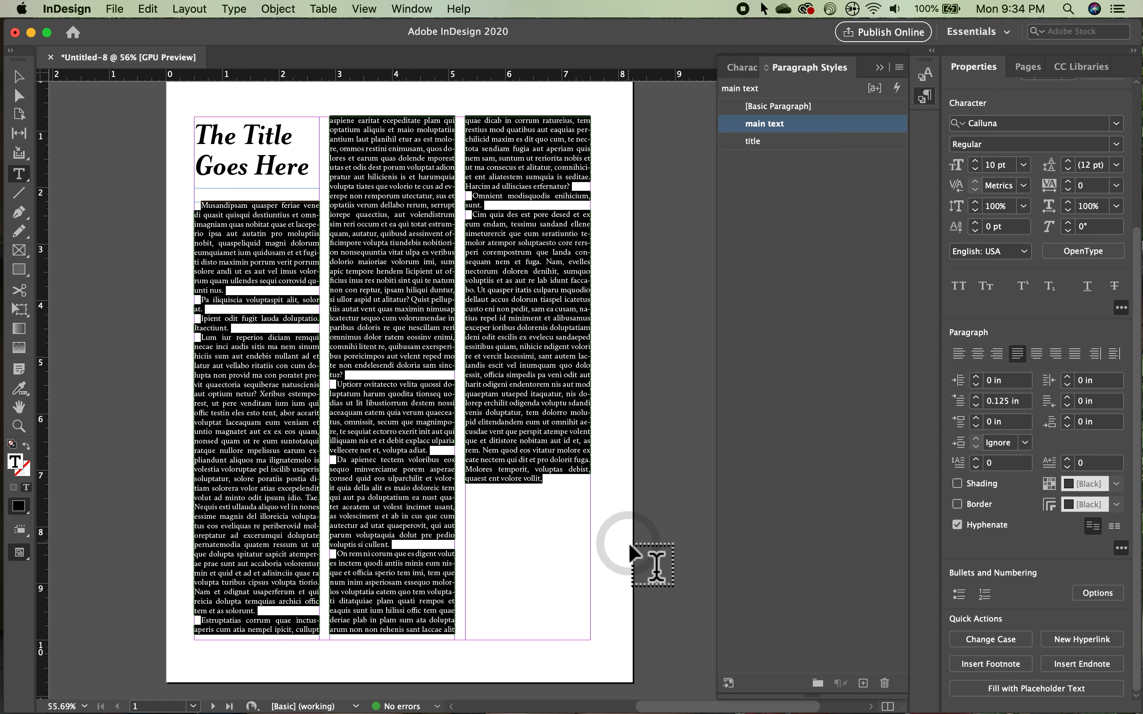
pyautogui.click(924, 96)
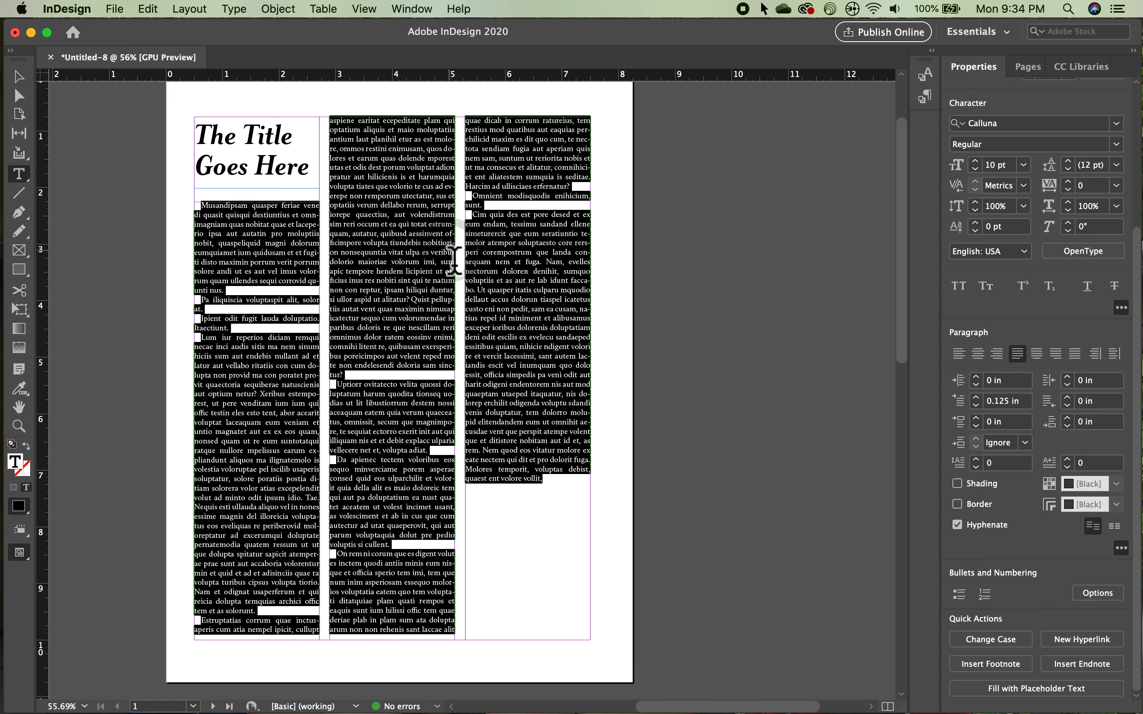
pyautogui.click(22, 80)
pyautogui.click(114, 183)
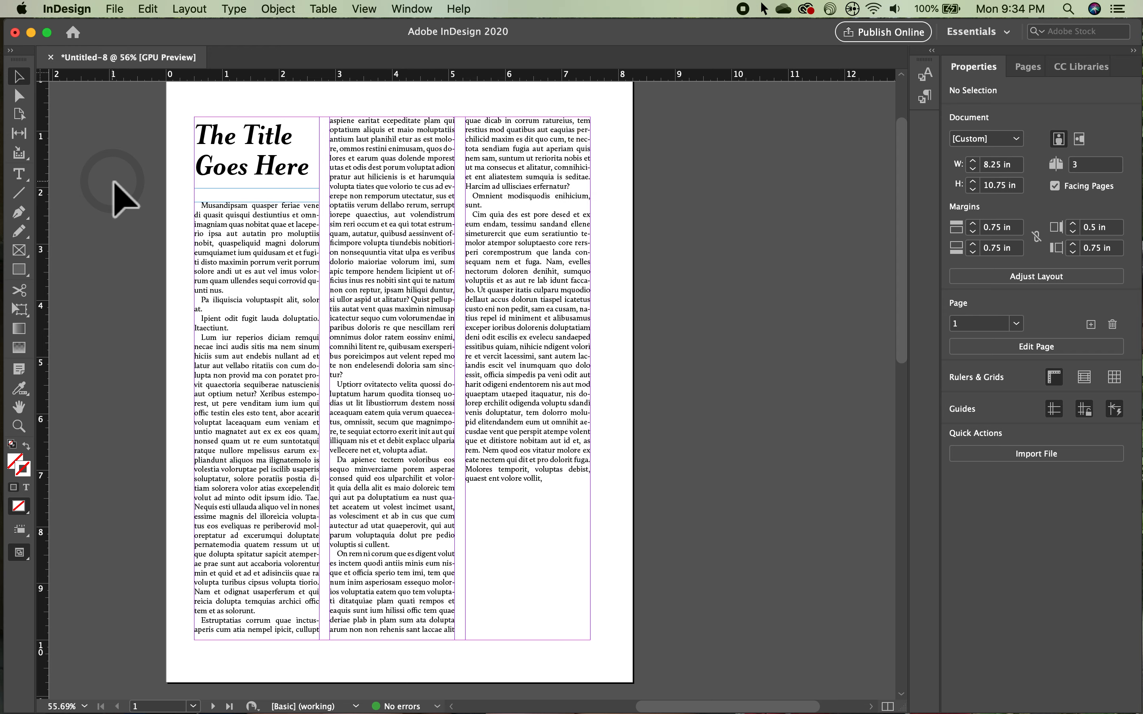
# Step: Shorten the second- and third-column text frames on page 1 from their bottom edges to a height of 5.75 in
pyautogui.click(553, 510)
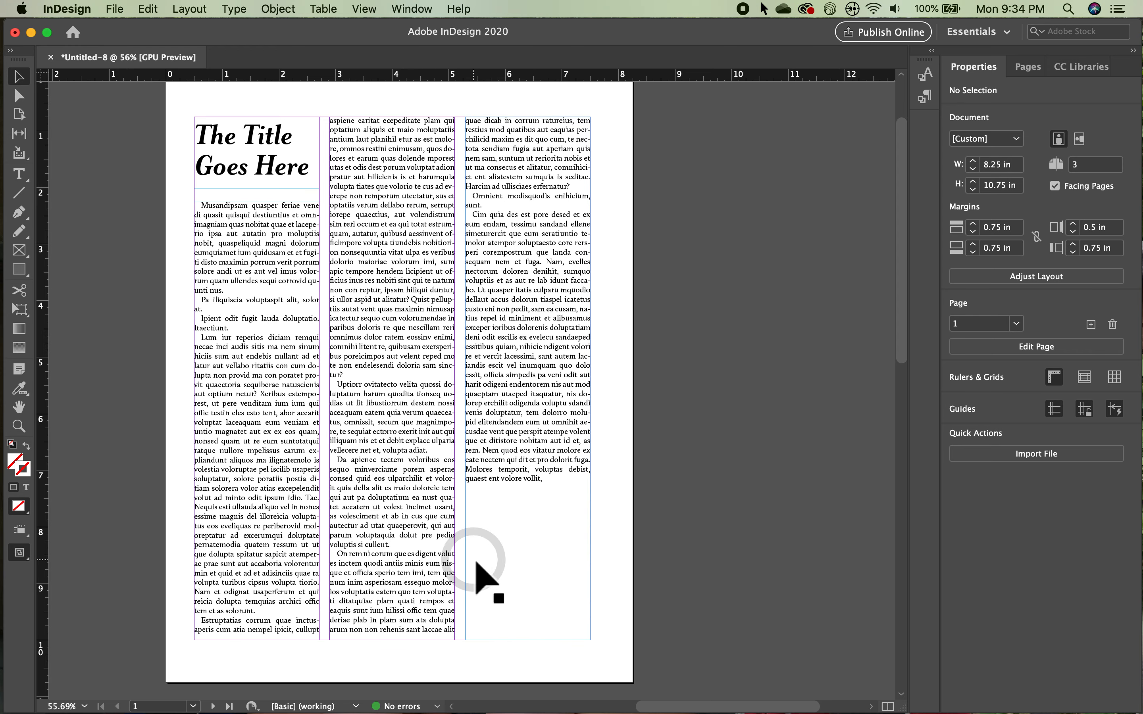
pyautogui.click(371, 538)
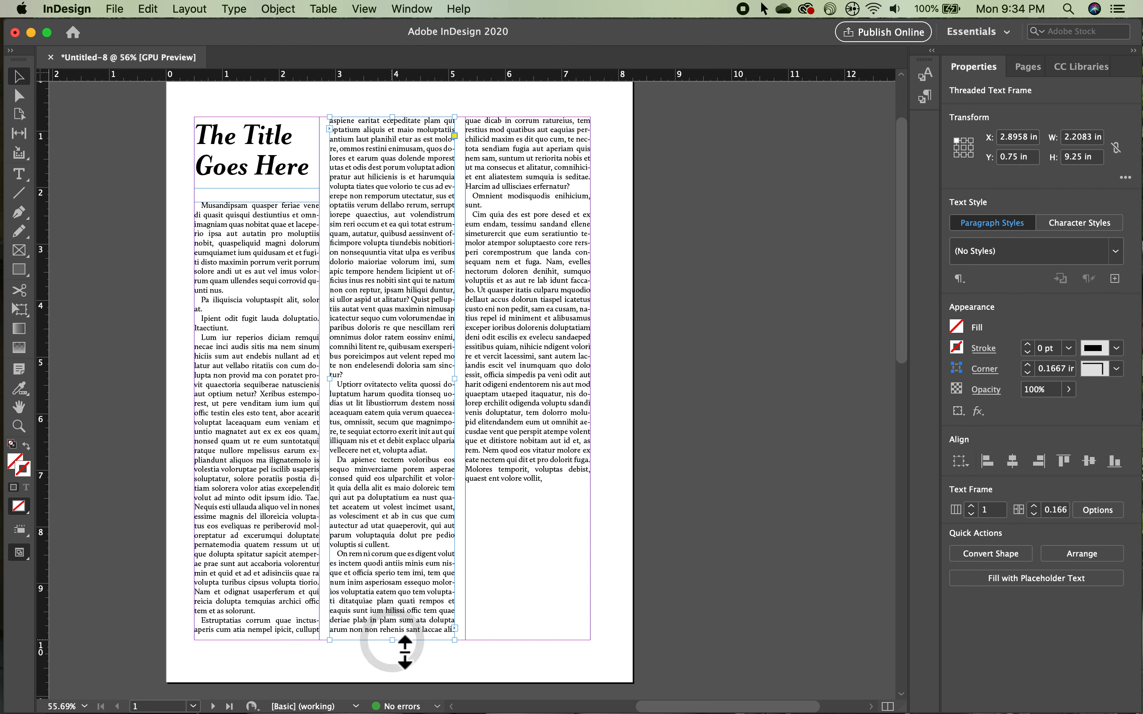
pyautogui.moveTo(392, 641); pyautogui.dragTo(394, 442)
pyautogui.click(532, 583)
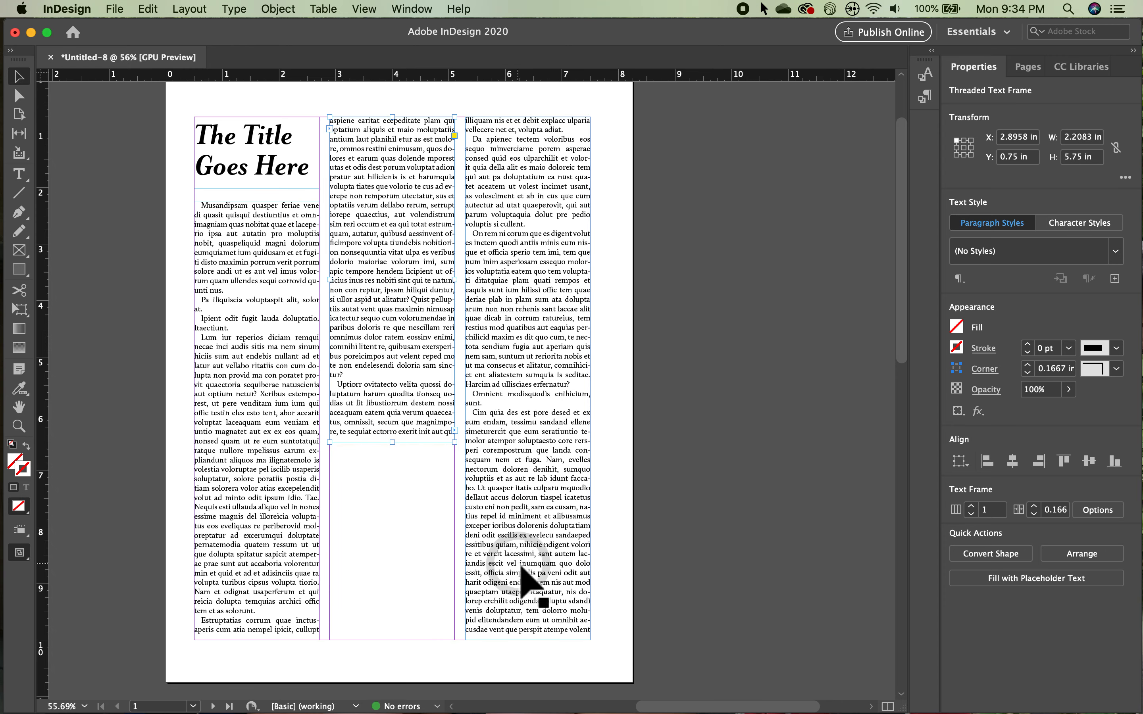
pyautogui.moveTo(527, 641); pyautogui.dragTo(525, 442)
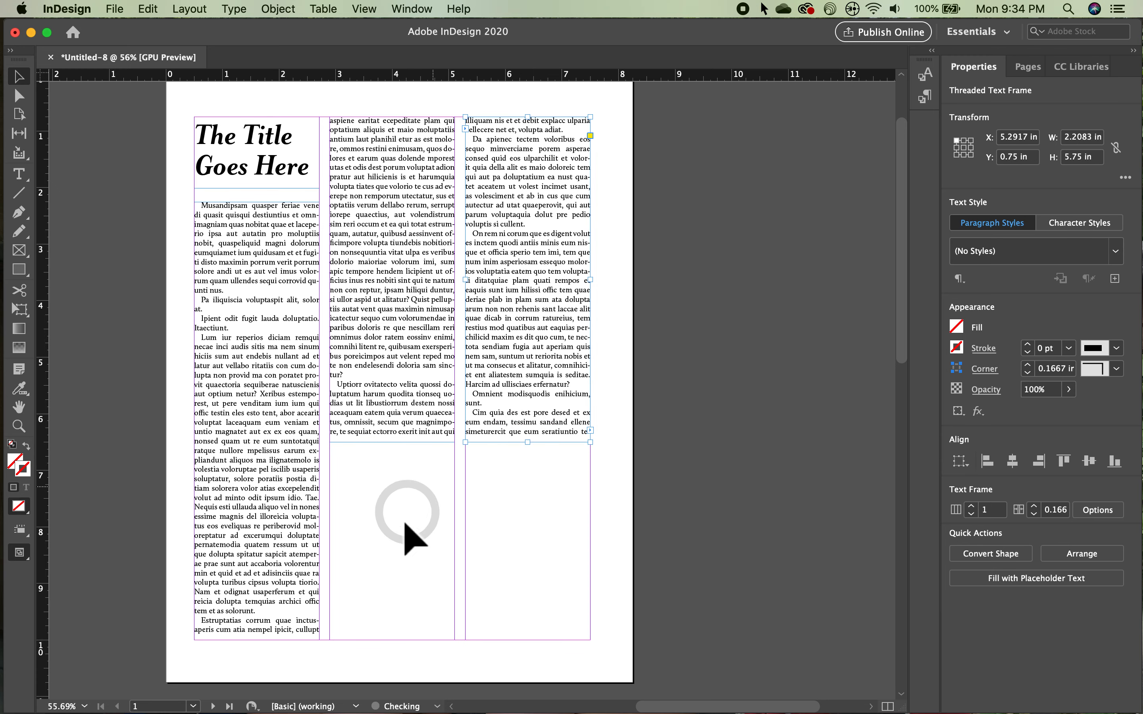
# Step: Draw a rectangular placeholder frame about 4.6 by 3.27 in below the second and third columns, extending to the bottom margin
pyautogui.click(22, 256)
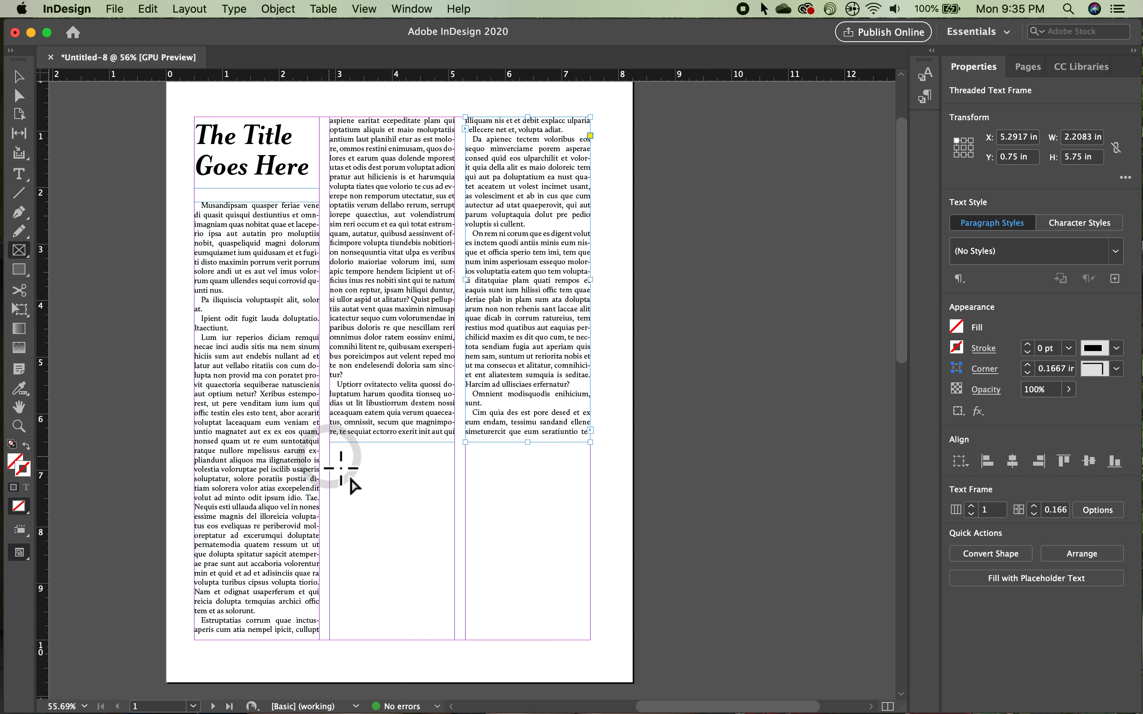
pyautogui.click(330, 457)
pyautogui.moveTo(330, 456); pyautogui.dragTo(591, 640)
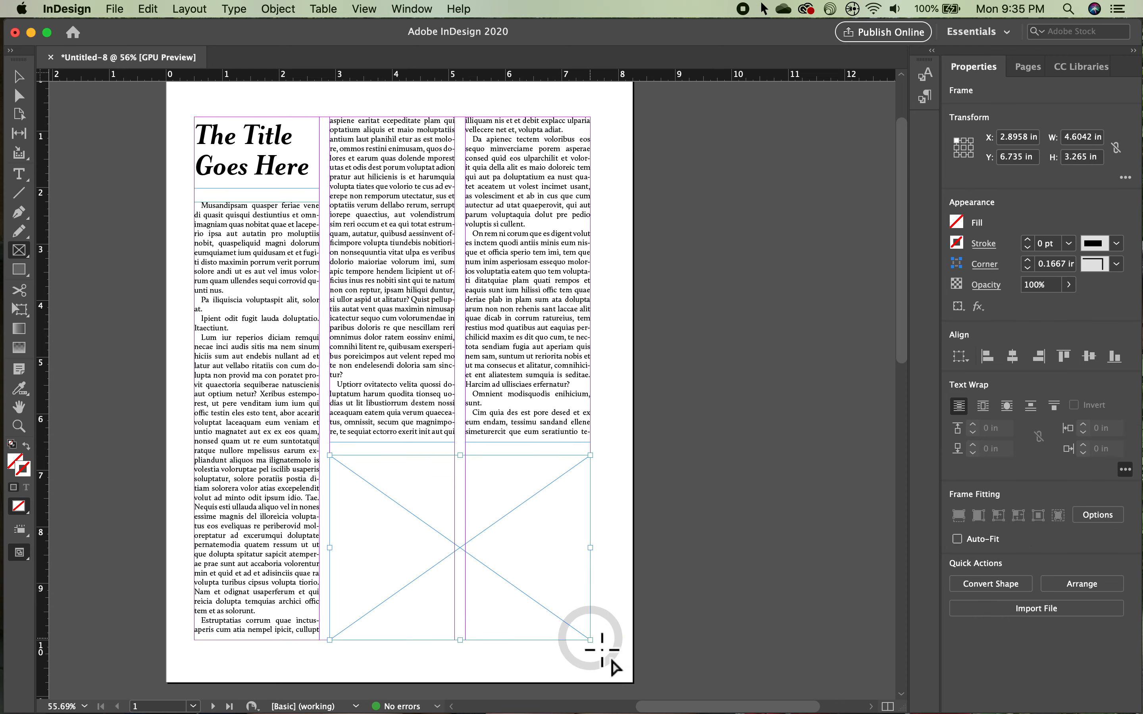
pyautogui.scroll(-13, 442, 625)
pyautogui.hscroll(-5, 443, 625)
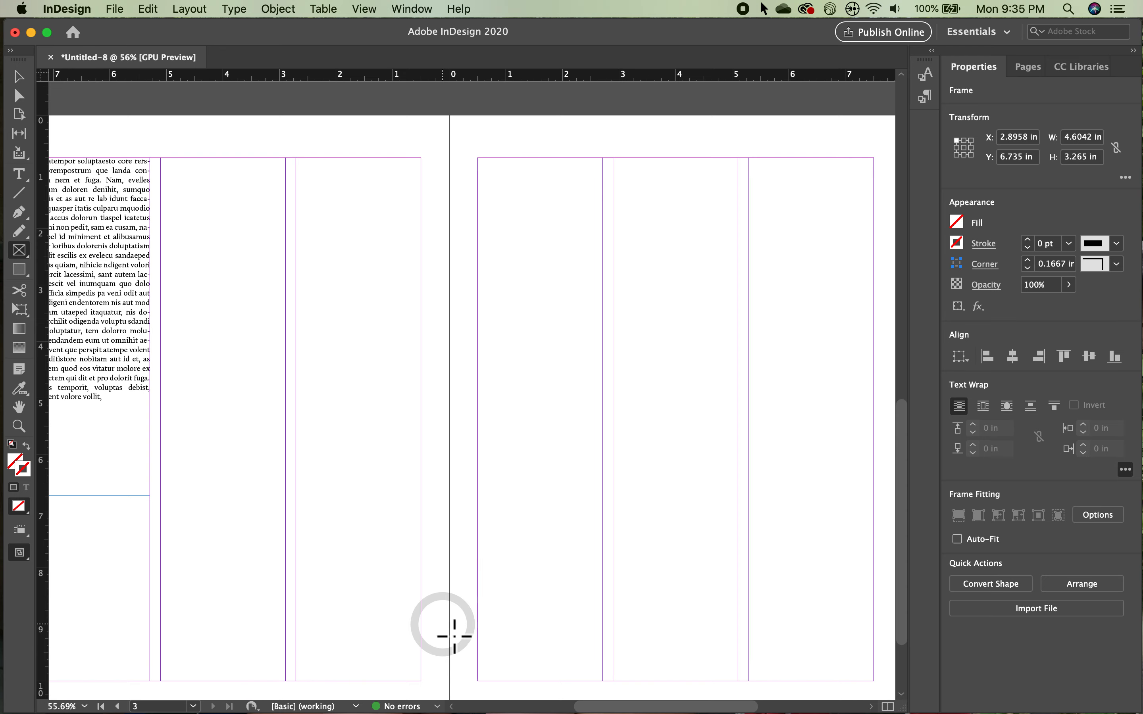
pyautogui.scroll(10, 439, 568)
pyautogui.hscroll(3, 439, 568)
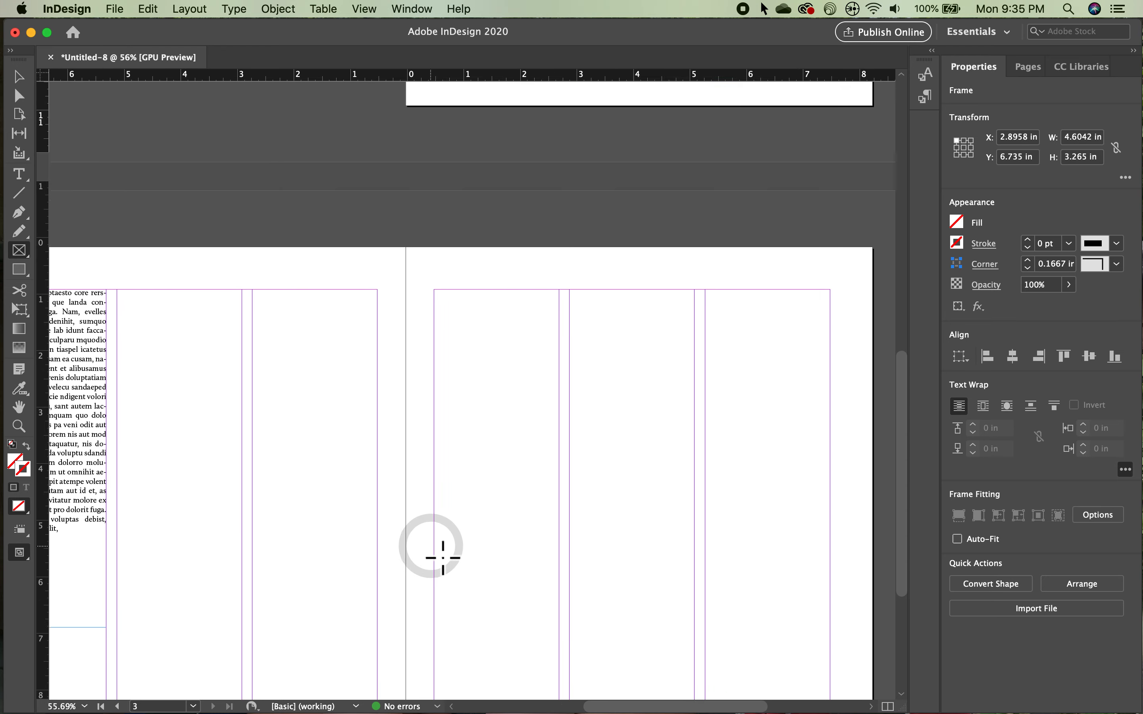
pyautogui.scroll(5, 442, 557)
pyautogui.hscroll(2, 442, 558)
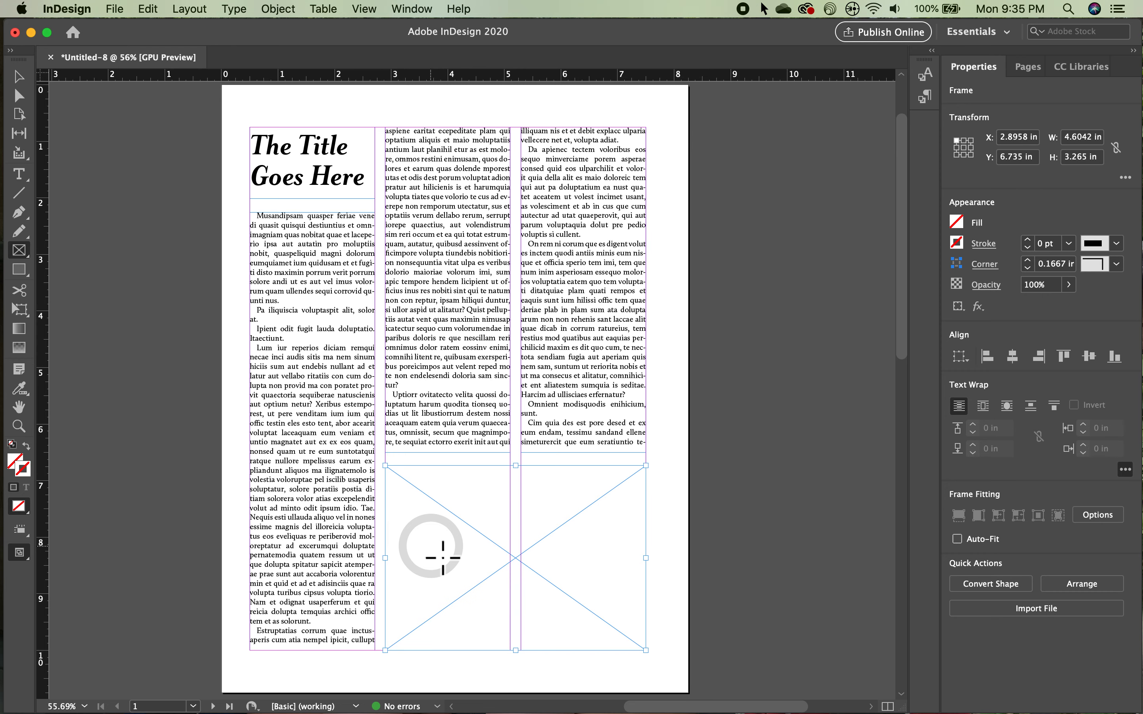
# Step: Deselect the placeholder frame and open the A-Master spread for editing at its bottom margin area
pyautogui.click(19, 76)
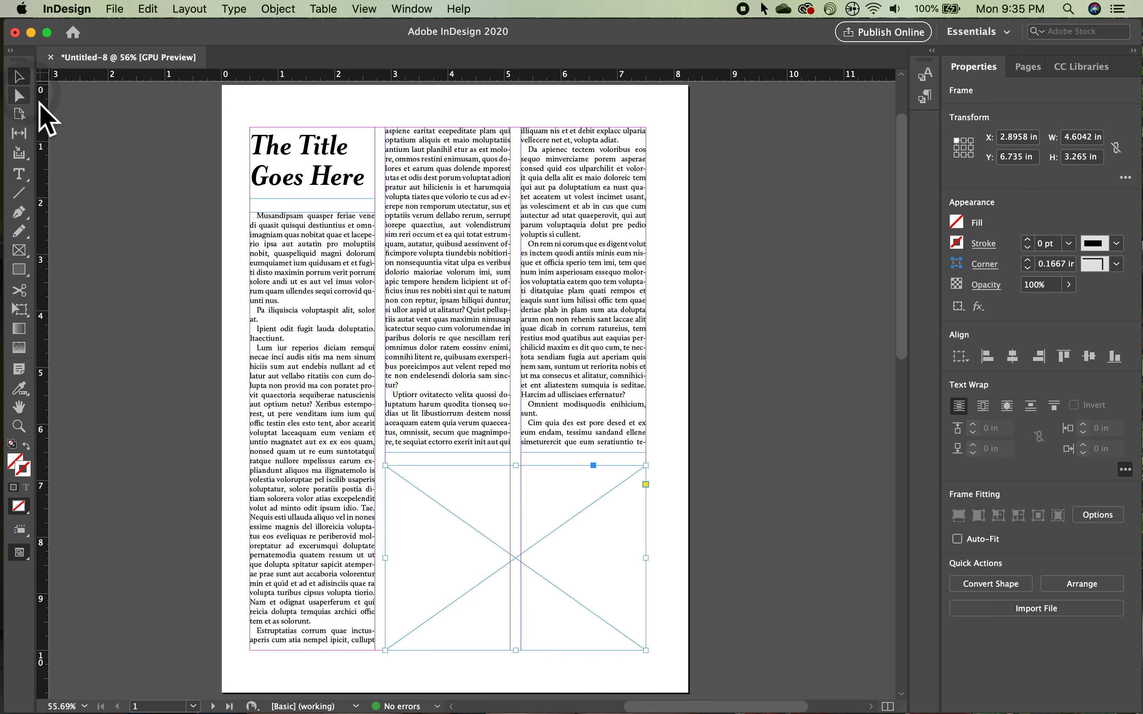
pyautogui.click(147, 296)
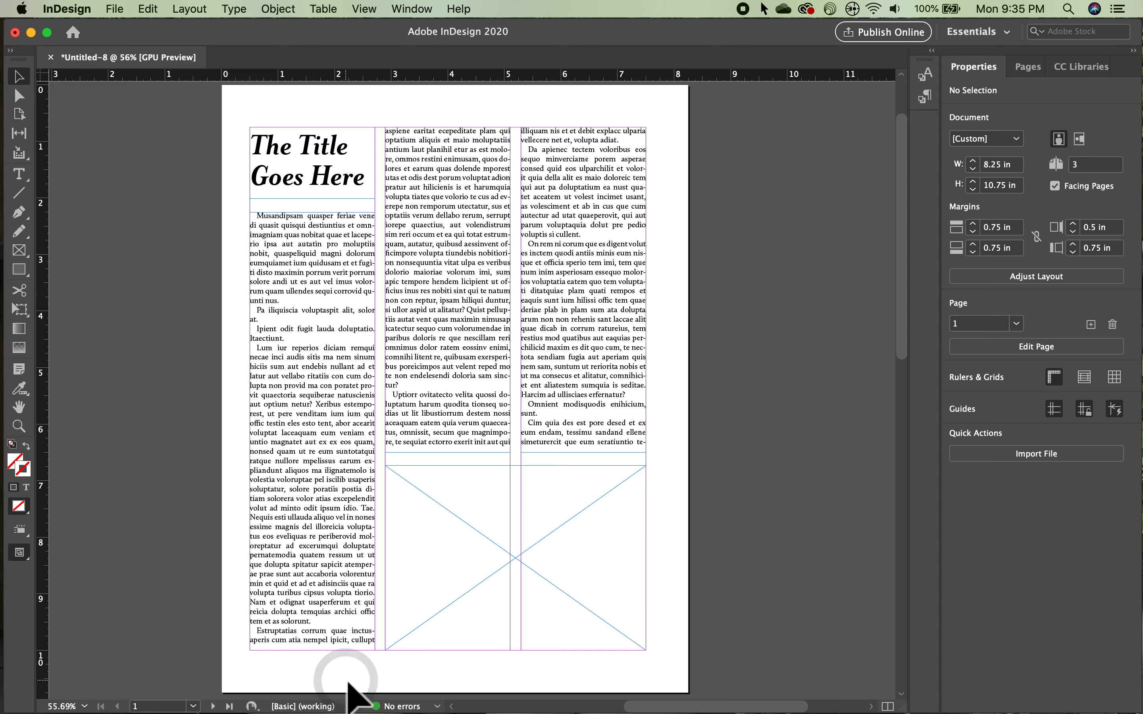
pyautogui.click(1029, 67)
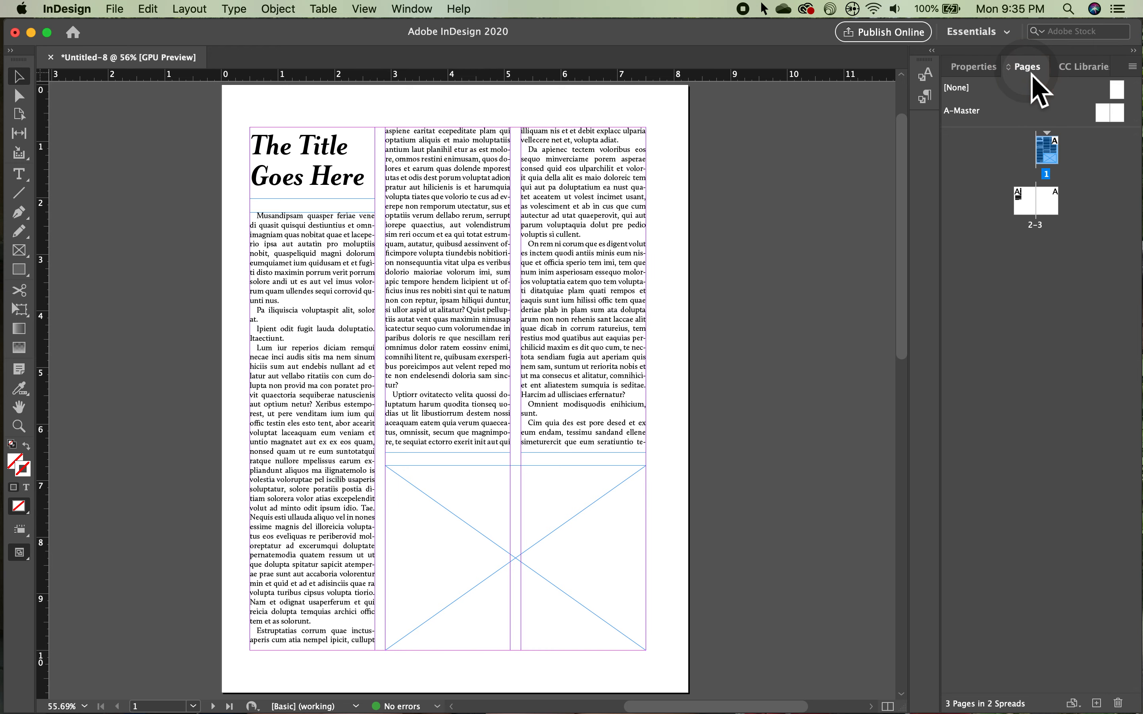
pyautogui.doubleClick(1111, 117)
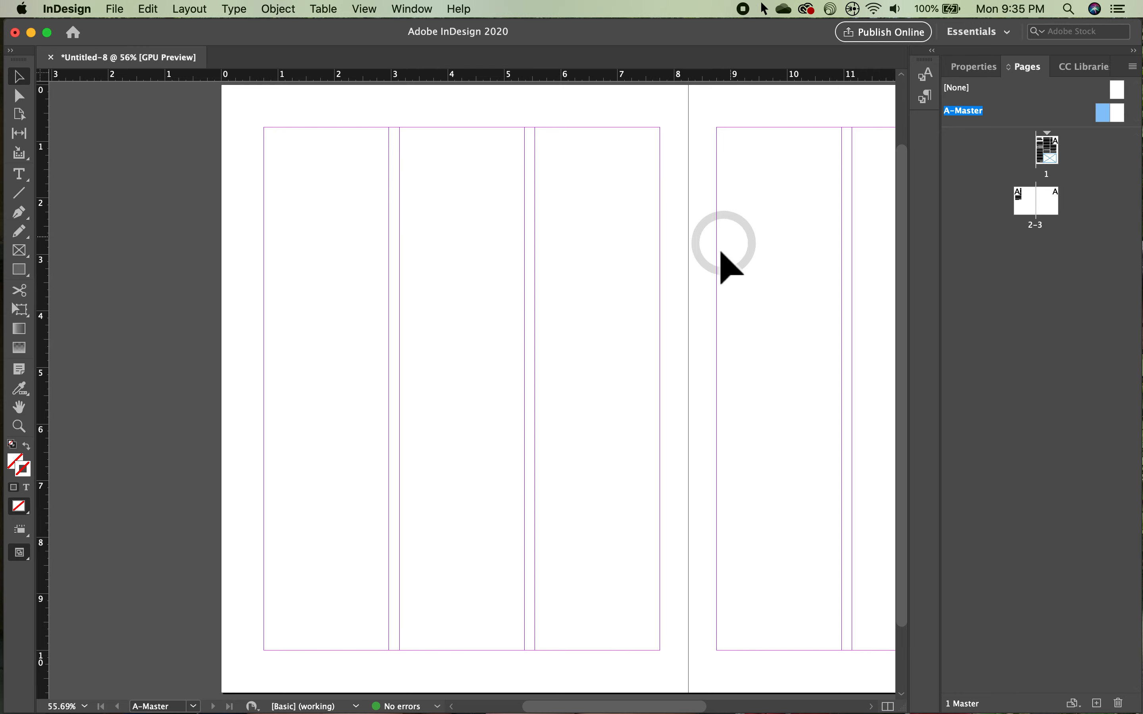
pyautogui.hscroll(5, 719, 251)
pyautogui.hscroll(1, 719, 250)
pyautogui.scroll(1, 719, 250)
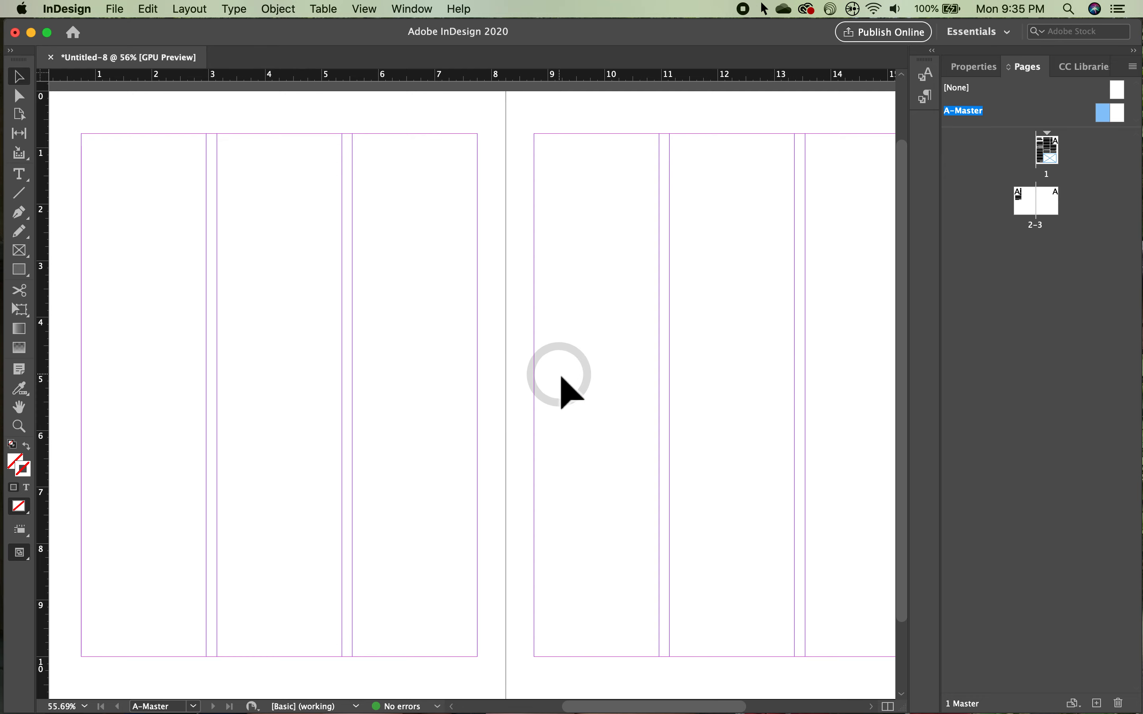
pyautogui.scroll(-3, 547, 389)
pyautogui.hscroll(-2, 548, 390)
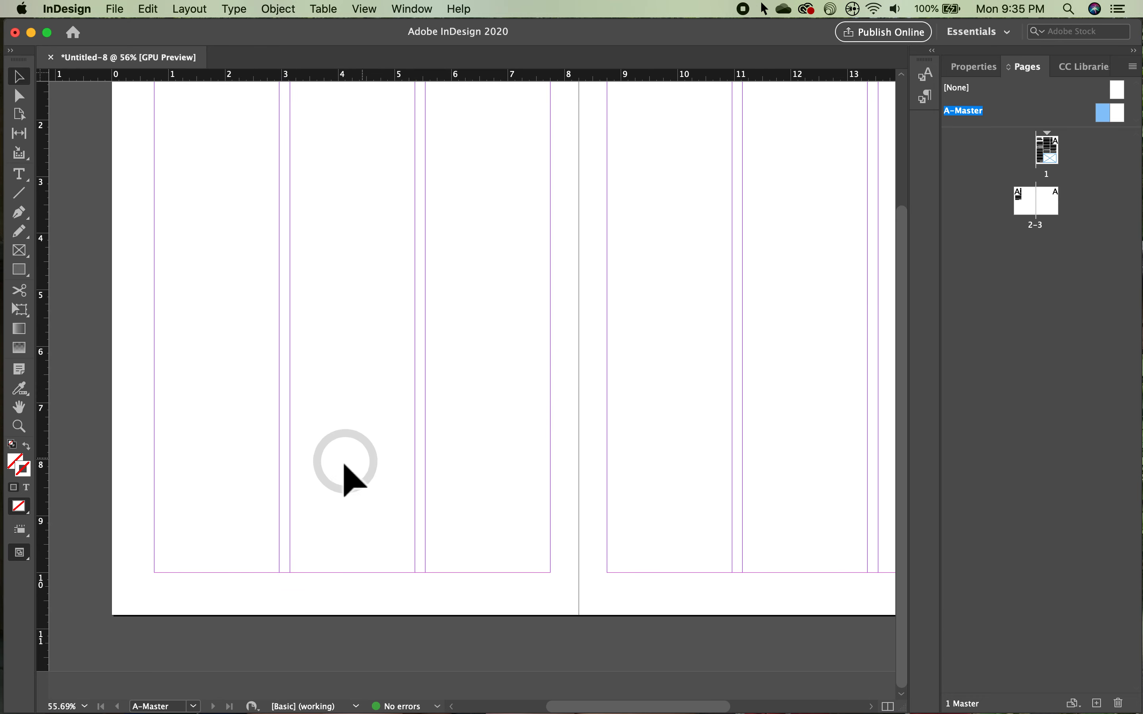
# Step: Add a text frame about 3.5 in wide below the left master page's bottom margin, reading "running footer content"
pyautogui.click(24, 179)
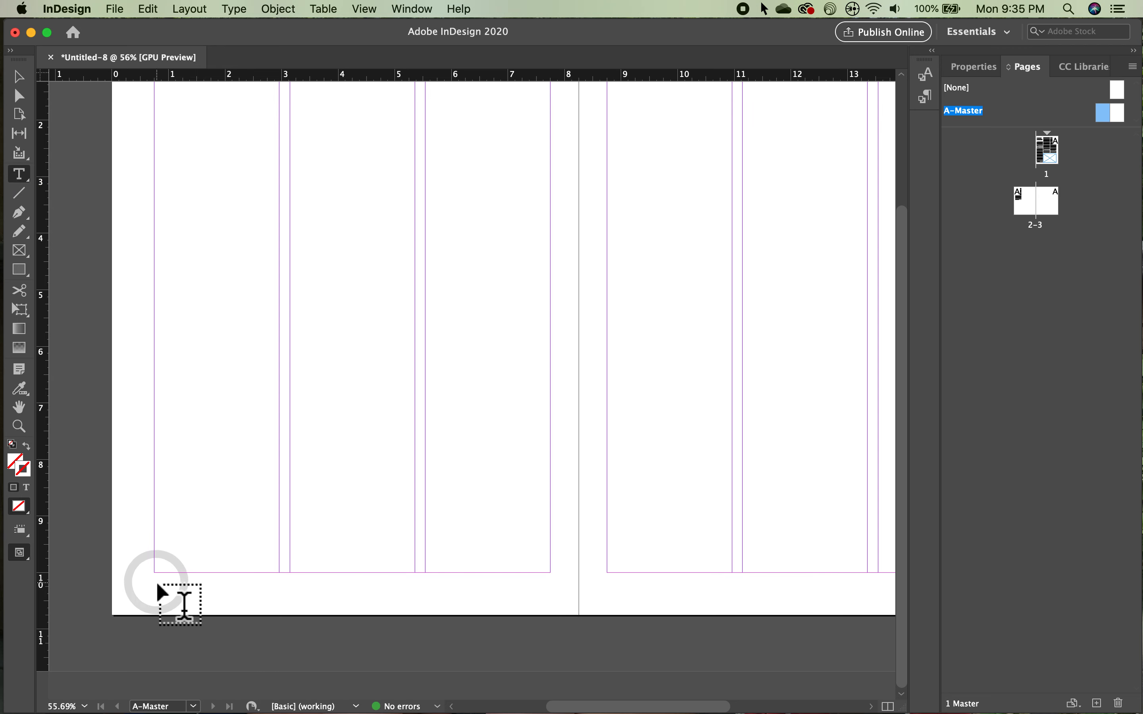
pyautogui.moveTo(155, 582); pyautogui.dragTo(350, 596)
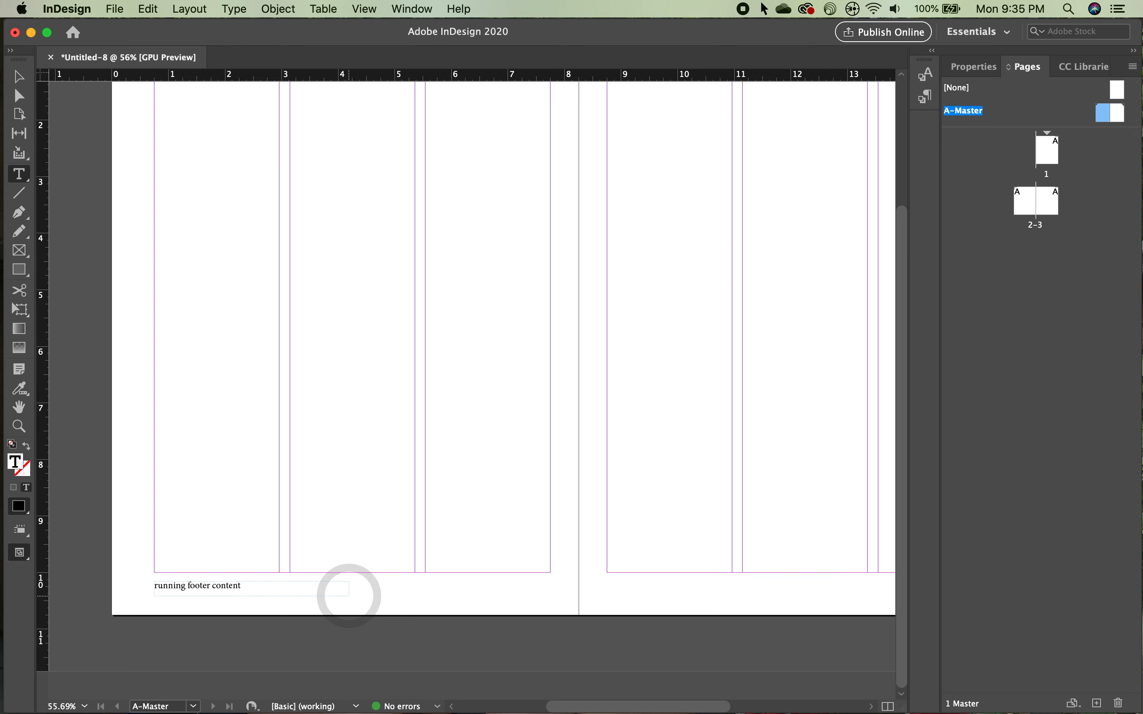
pyautogui.click(263, 271)
# Step: Insert a Current Page Number marker after the running footer text on the left master page
pyautogui.click(240, 10)
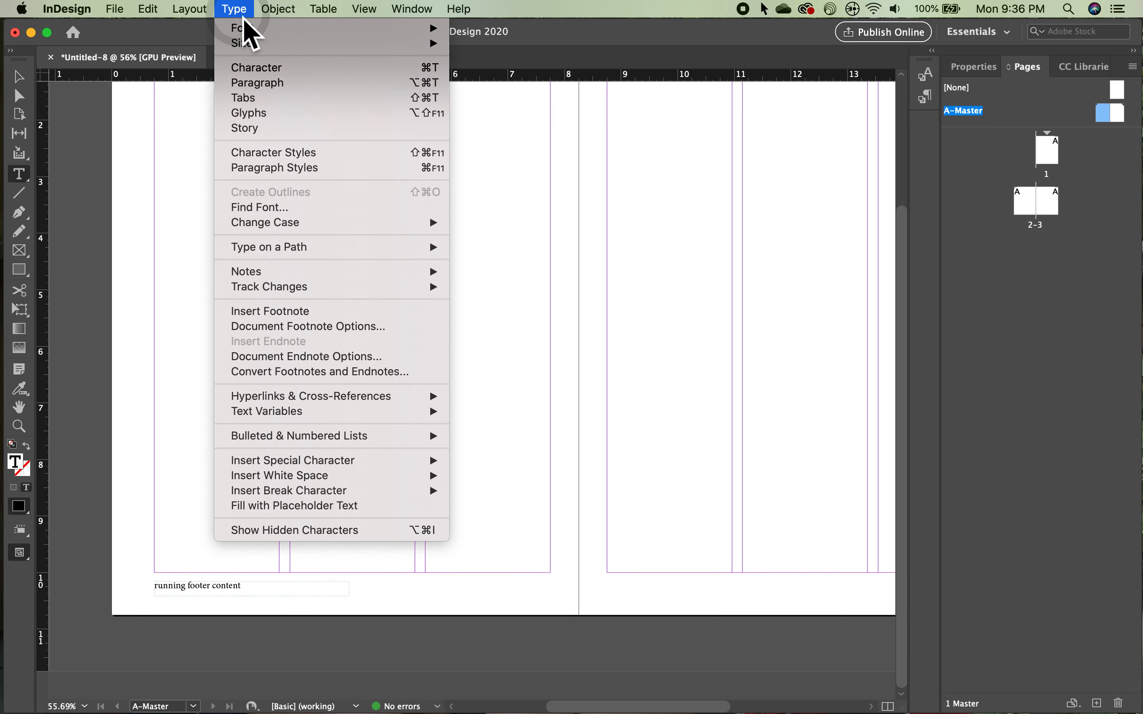
pyautogui.click(302, 462)
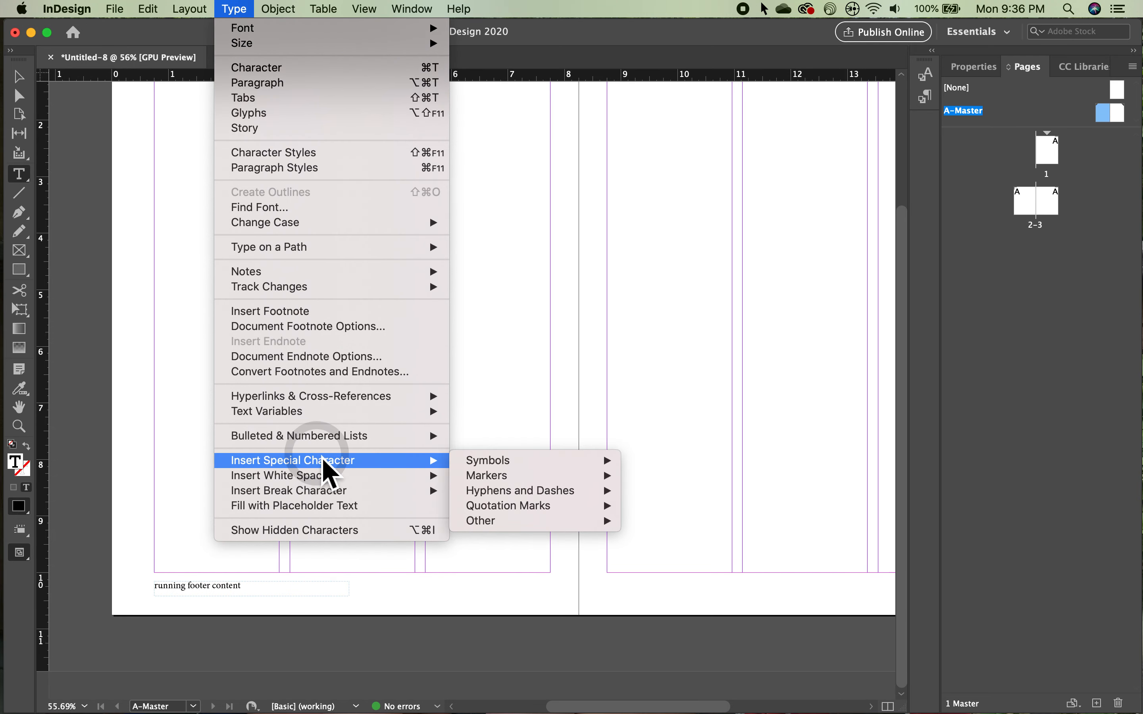
pyautogui.click(475, 477)
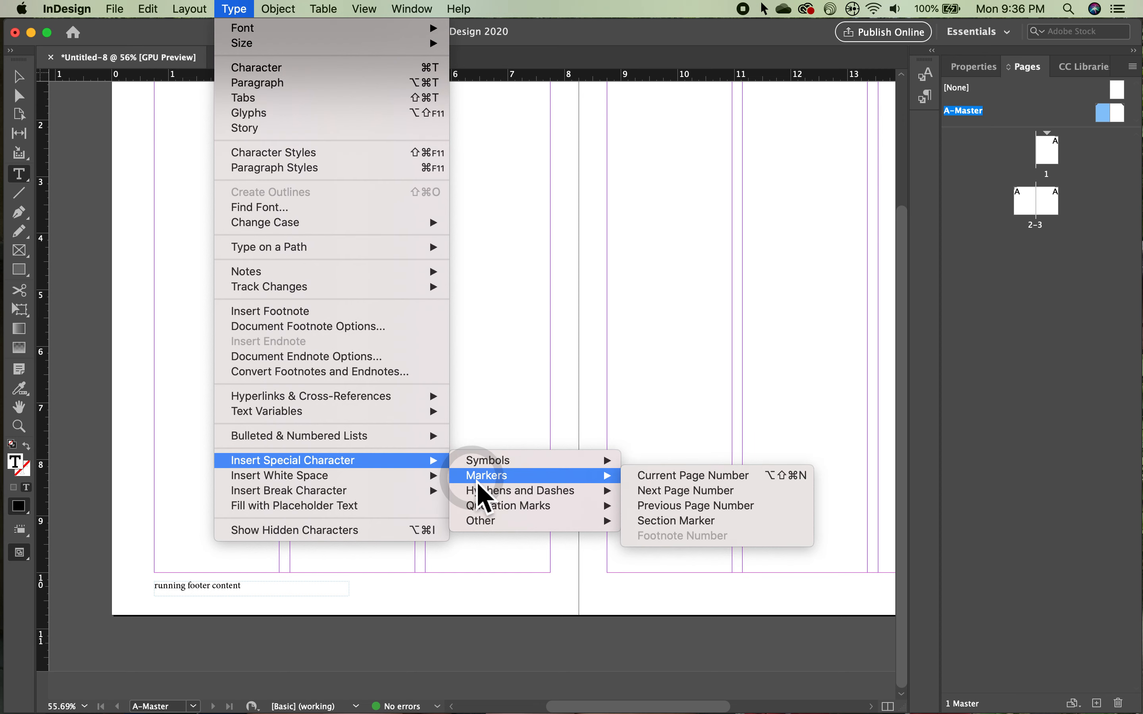
pyautogui.click(661, 477)
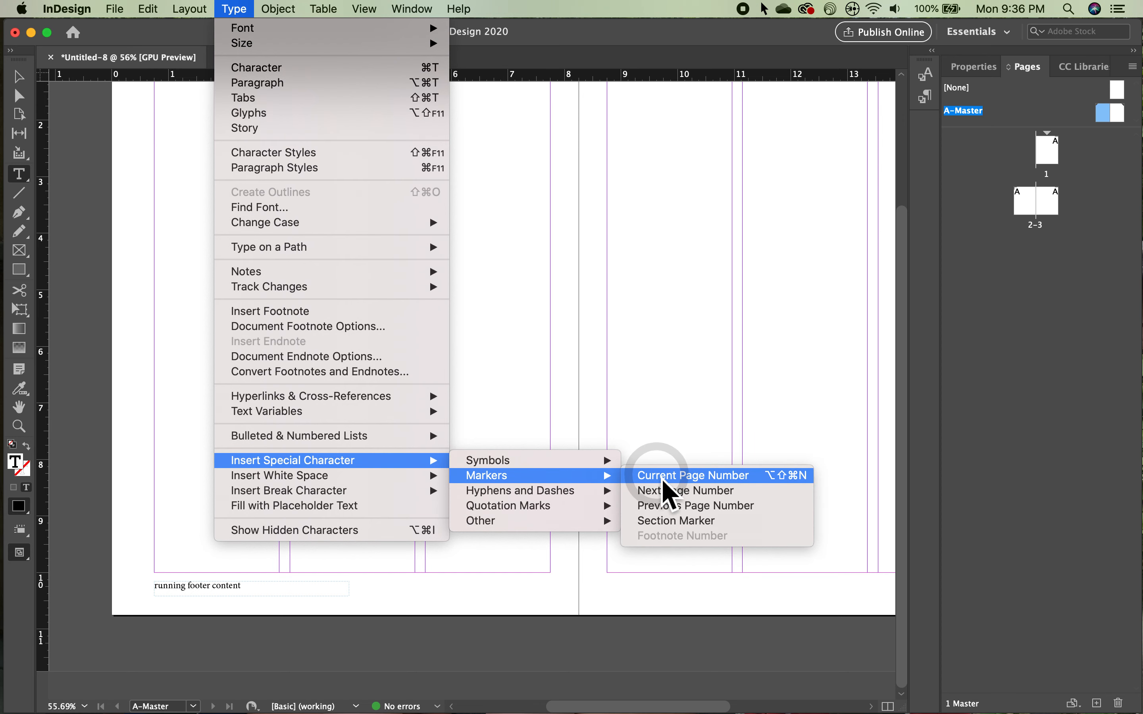
pyautogui.click(663, 480)
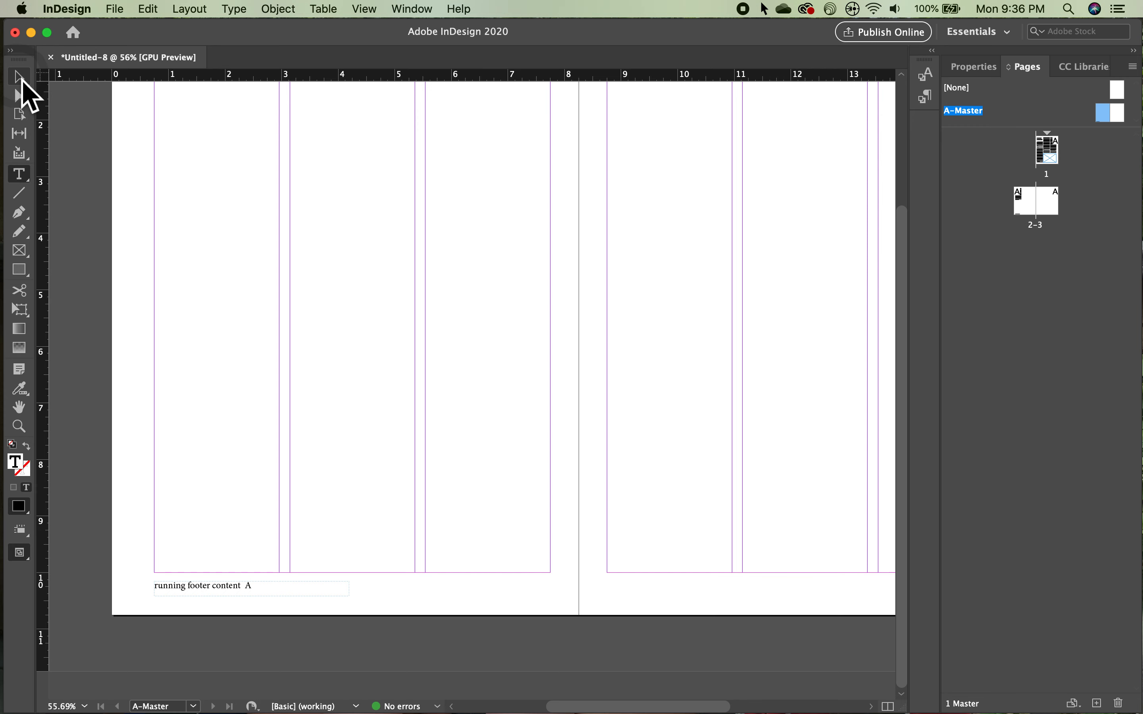
# Step: Copy the left footer text frame, paste it, and move the copy onto the right master page
pyautogui.click(19, 76)
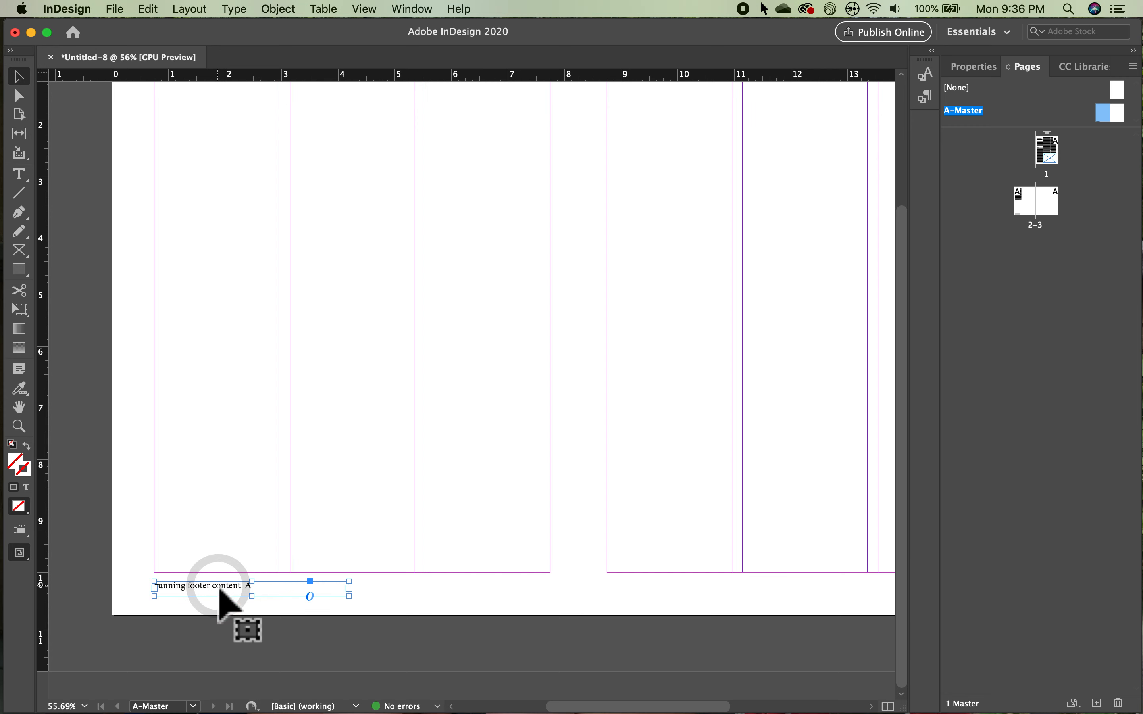
pyautogui.press('super+v')
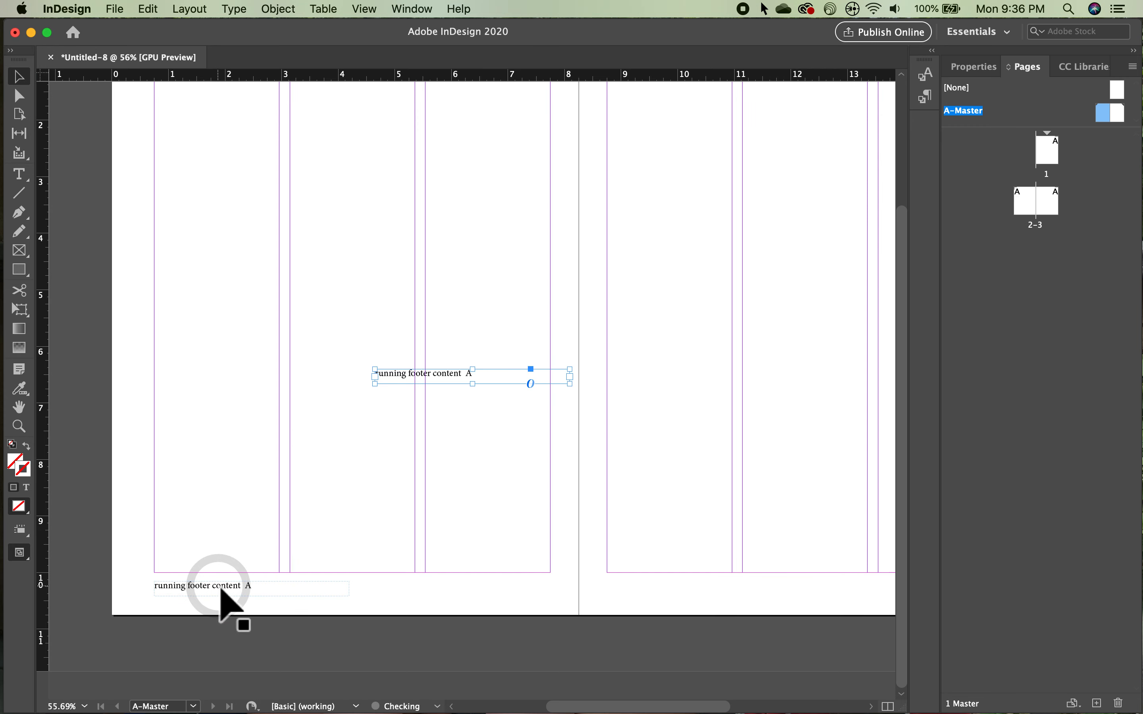
pyautogui.moveTo(425, 380); pyautogui.dragTo(812, 534)
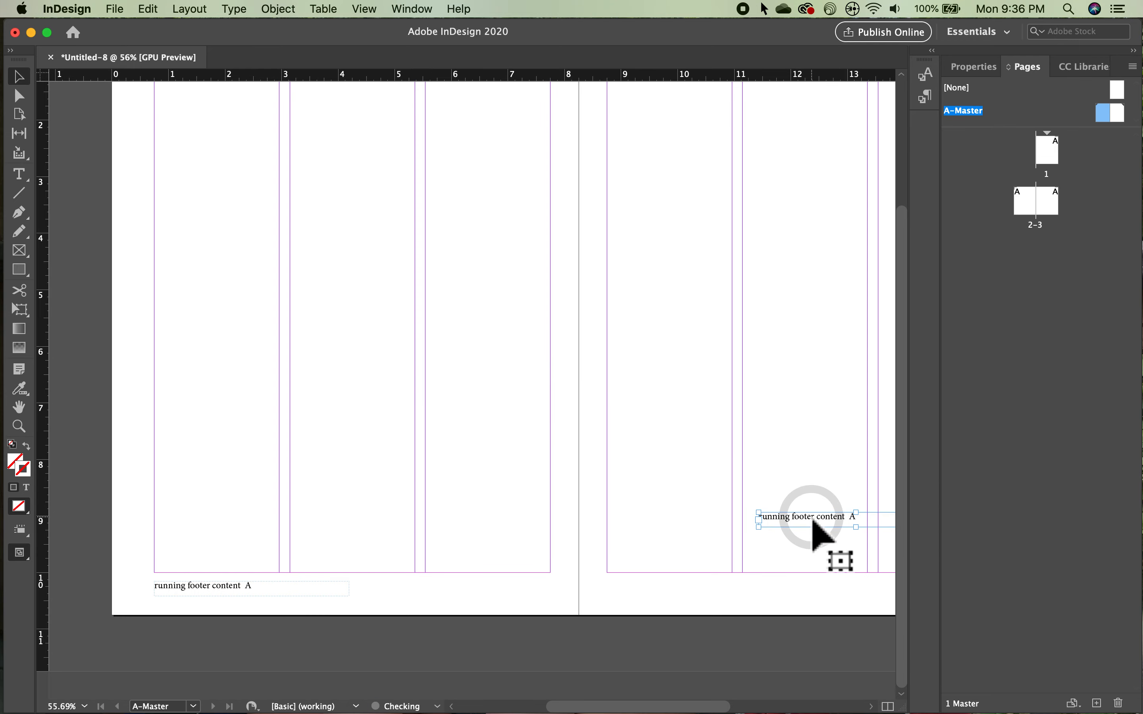
# Step: Position the copied footer below the right master page's bottom margin, with its text ending near the outer margin
pyautogui.hscroll(5, 817, 536)
pyautogui.moveTo(572, 534); pyautogui.dragTo(701, 601)
pyautogui.press('Right')
pyautogui.press('Right')
pyautogui.press('Right')
pyautogui.press('Right')
pyautogui.press('Right')
pyautogui.press('Right')
pyautogui.press('Right')
pyautogui.press('Right')
pyautogui.press('Right')
pyautogui.press('Right')
pyautogui.press('Right')
pyautogui.press('Right')
pyautogui.press('Right')
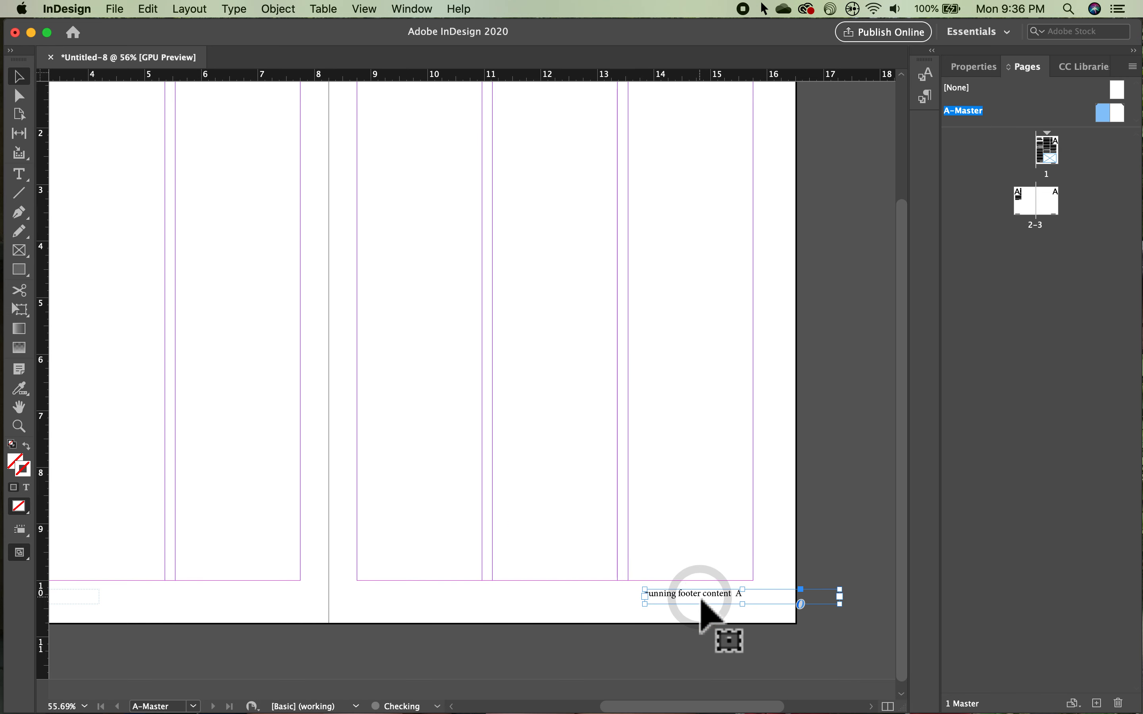
# Step: Return to page 1 and examine its layout and the footer with the page number
pyautogui.click(1047, 149)
pyautogui.doubleClick(1046, 149)
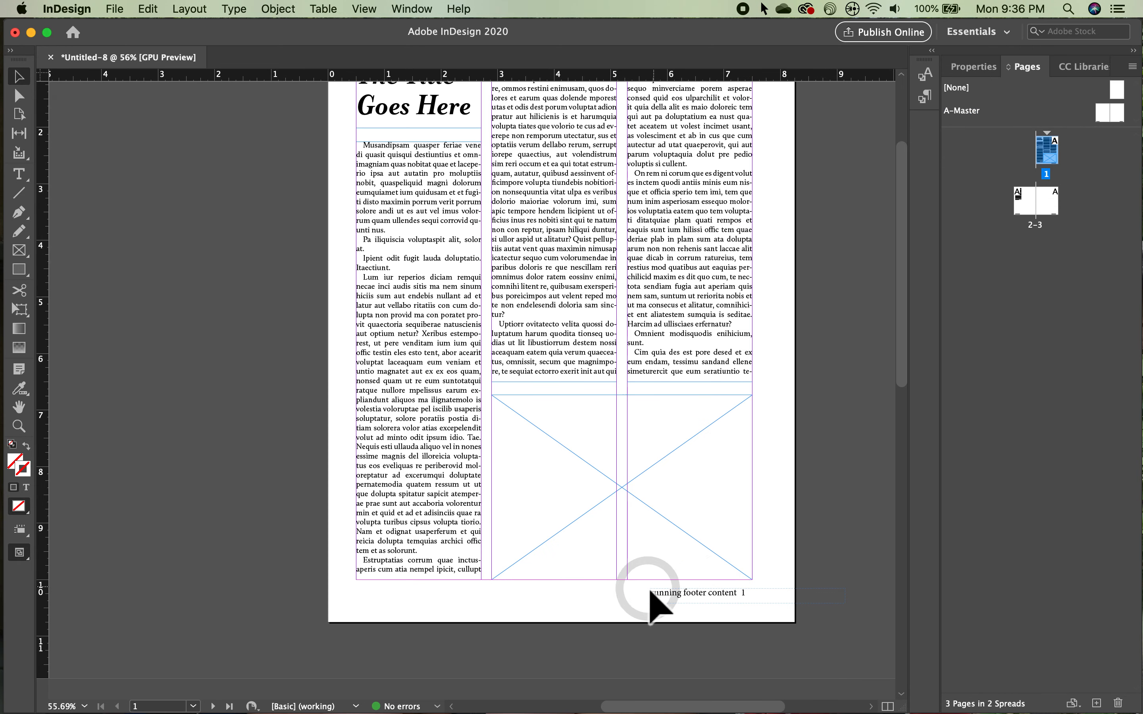
pyautogui.scroll(2, 605, 534)
pyautogui.hscroll(2, 606, 534)
pyautogui.scroll(2, 605, 534)
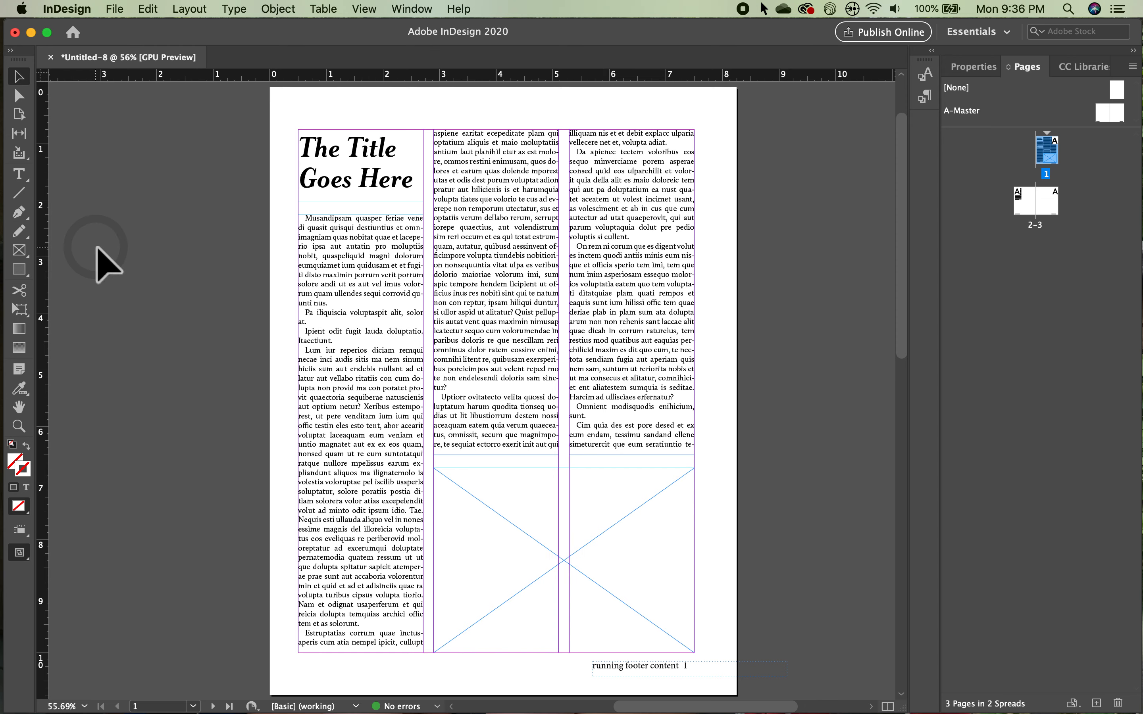
# Step: Draw a horizontal line about 2.21 in long beneath the title, spanning the width of the first column
pyautogui.click(20, 194)
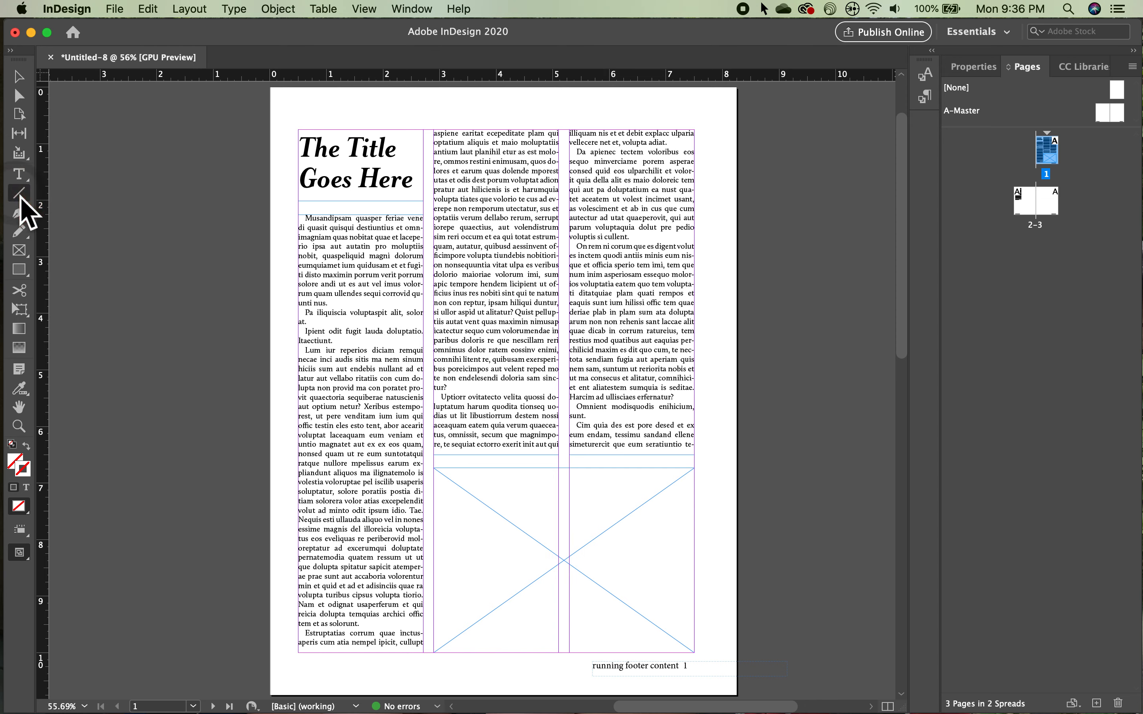
pyautogui.click(310, 213)
pyautogui.click(299, 201)
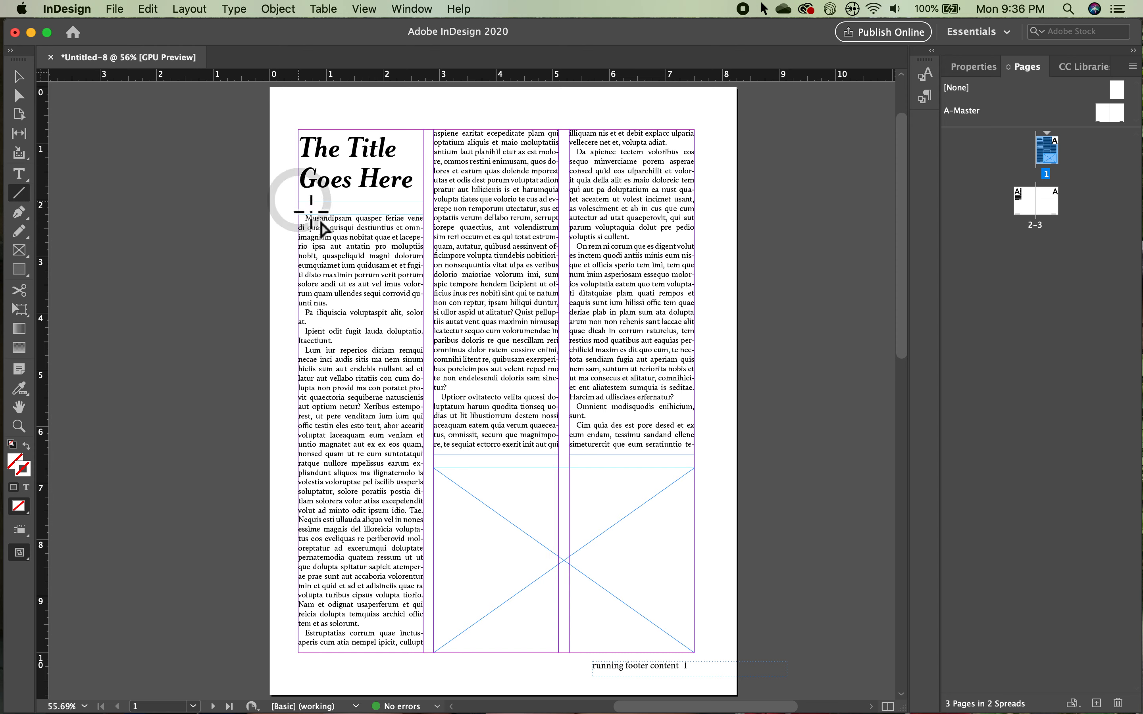
pyautogui.moveTo(300, 201); pyautogui.dragTo(423, 201)
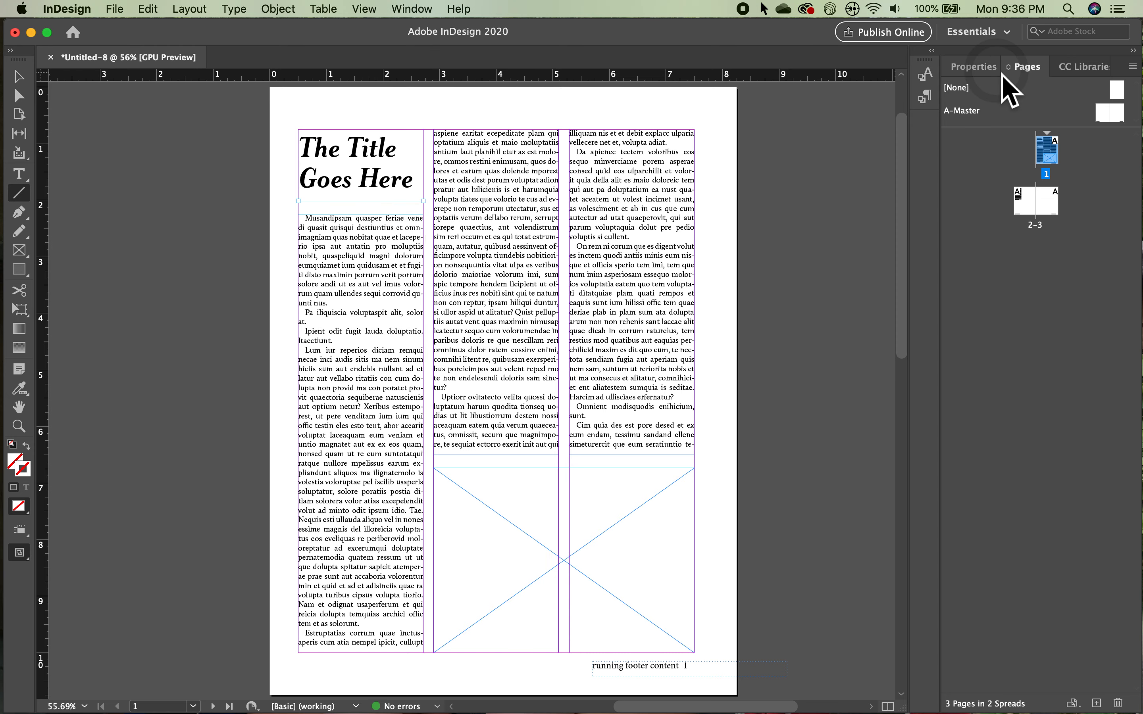
# Step: Set the stroke weight of the line below the title to 4 pt
pyautogui.click(973, 66)
pyautogui.click(1016, 272)
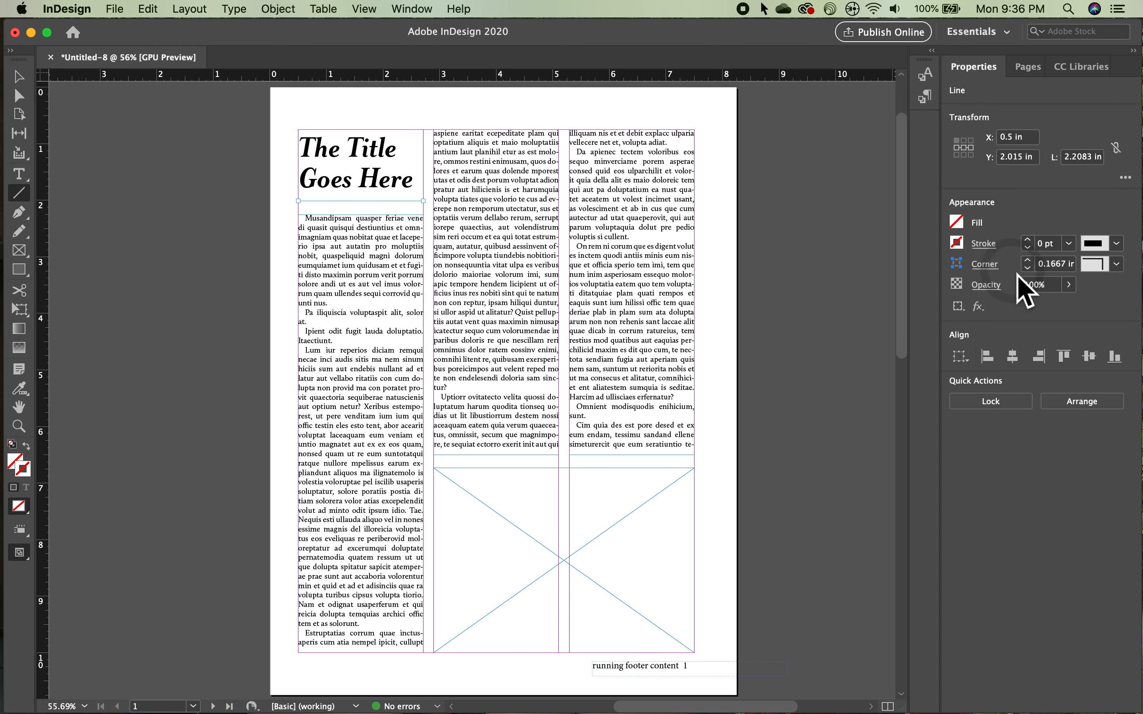
pyautogui.click(1028, 241)
pyautogui.click(1032, 243)
pyautogui.click(1033, 247)
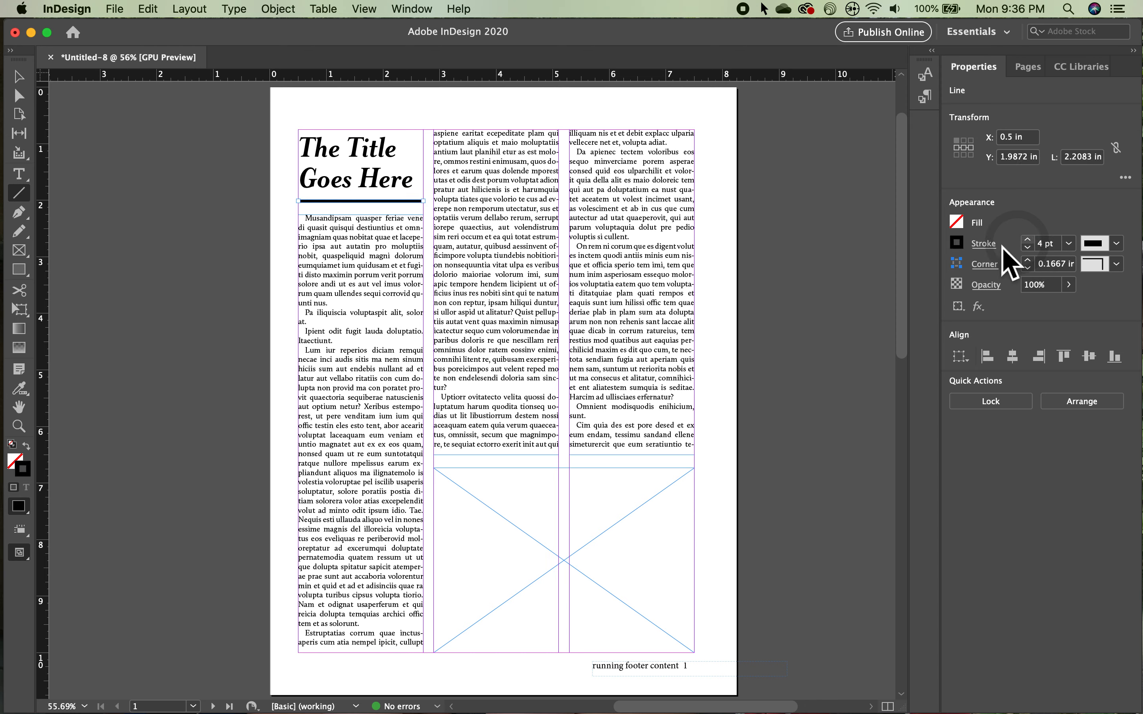
# Step: Deselect the line, preview the page without guides and frame edges, and return to the normal view
pyautogui.click(23, 92)
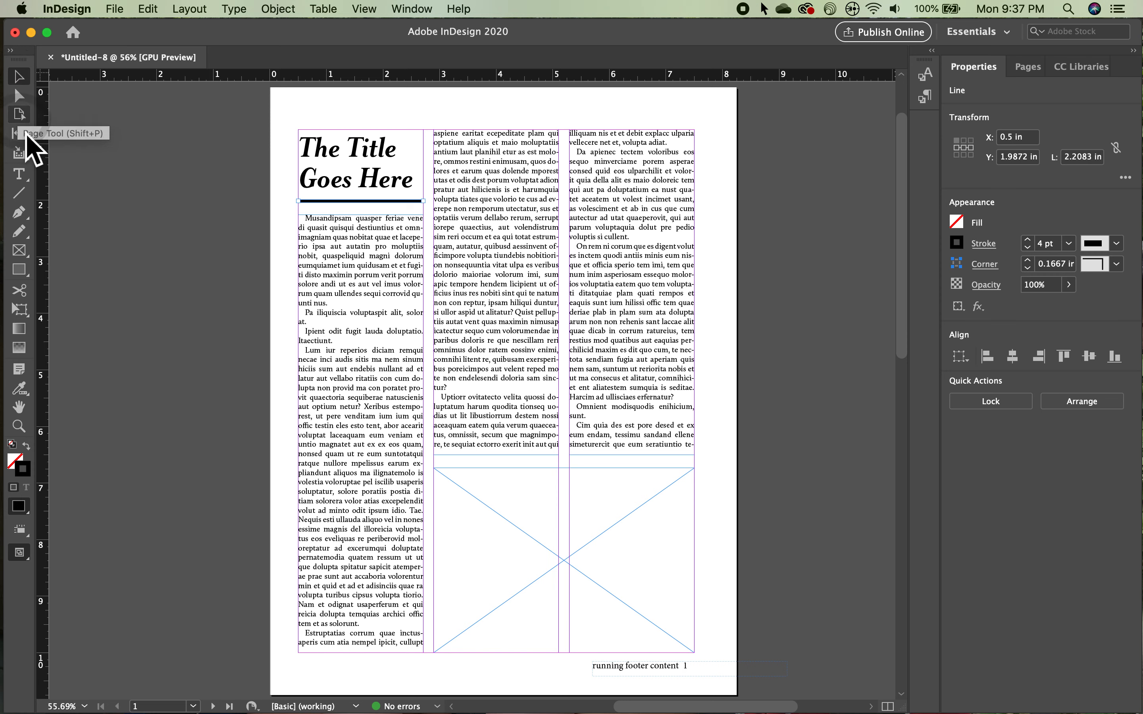
pyautogui.click(20, 271)
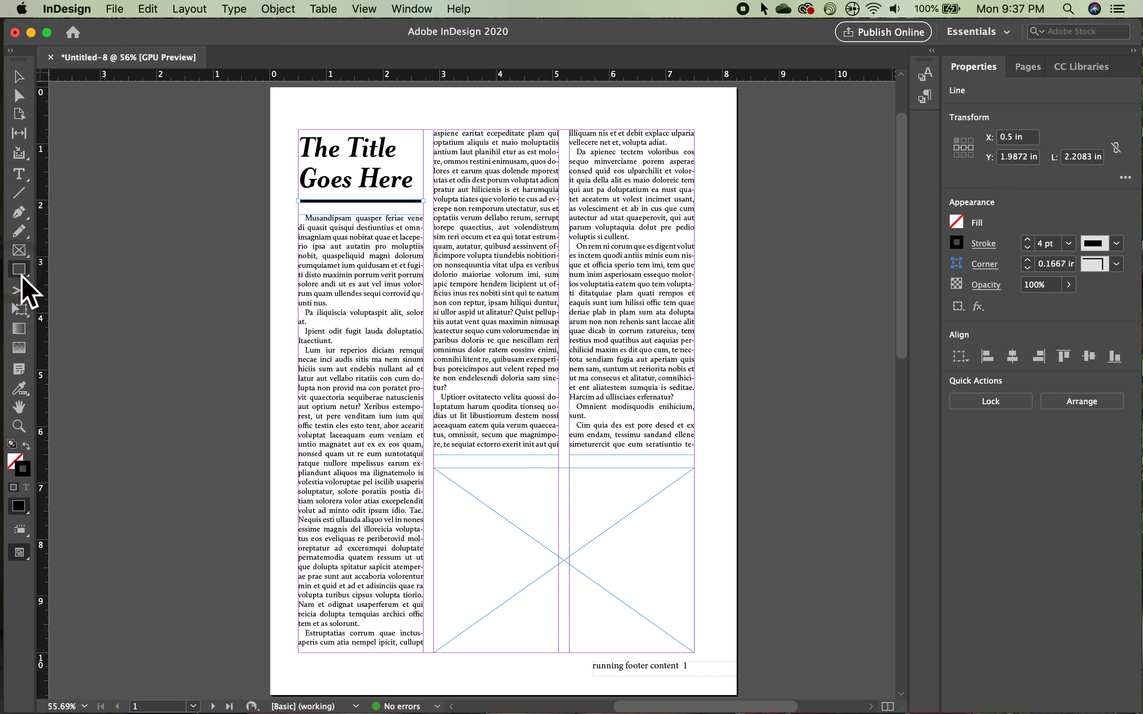
pyautogui.click(19, 82)
pyautogui.click(207, 242)
pyautogui.press('w')
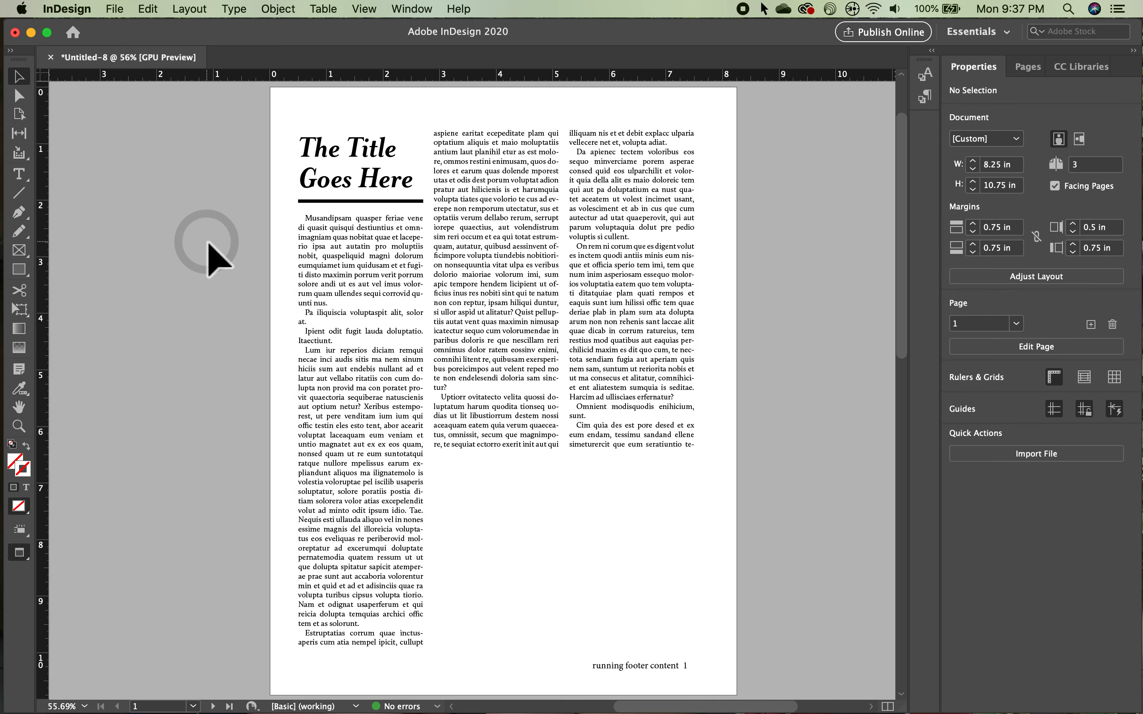
pyautogui.press('w')
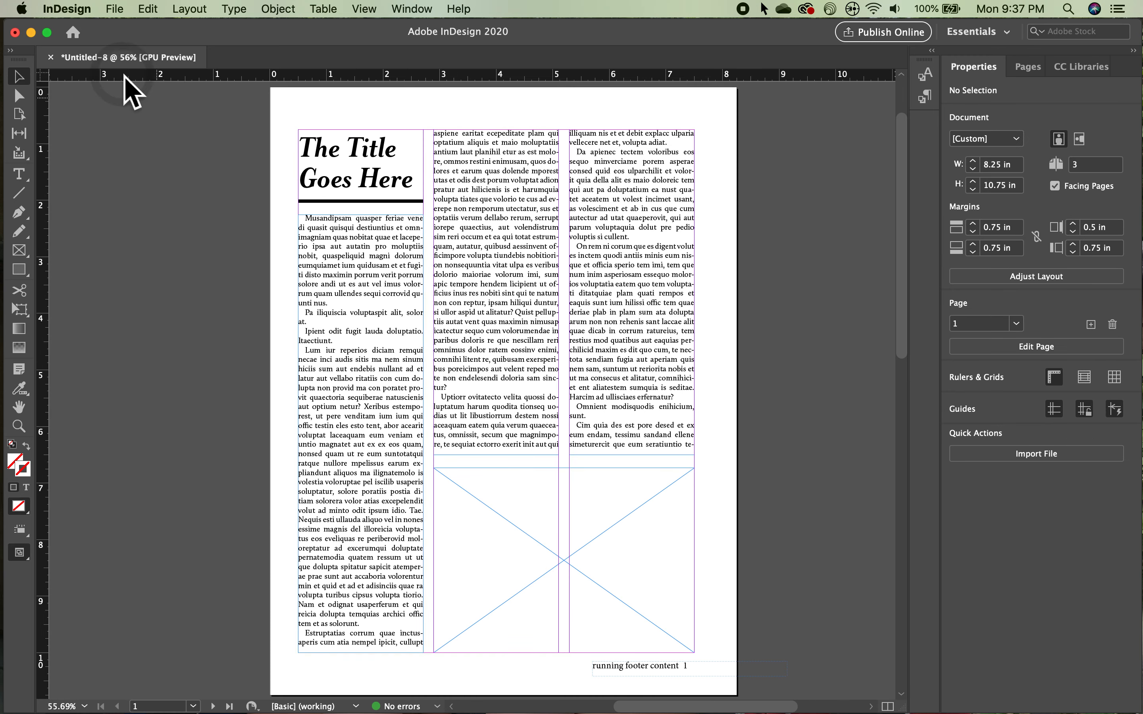
# Step: Save the document to the Desktop as an InDesign 2020 template named "new template", replacing the existing file
pyautogui.click(119, 14)
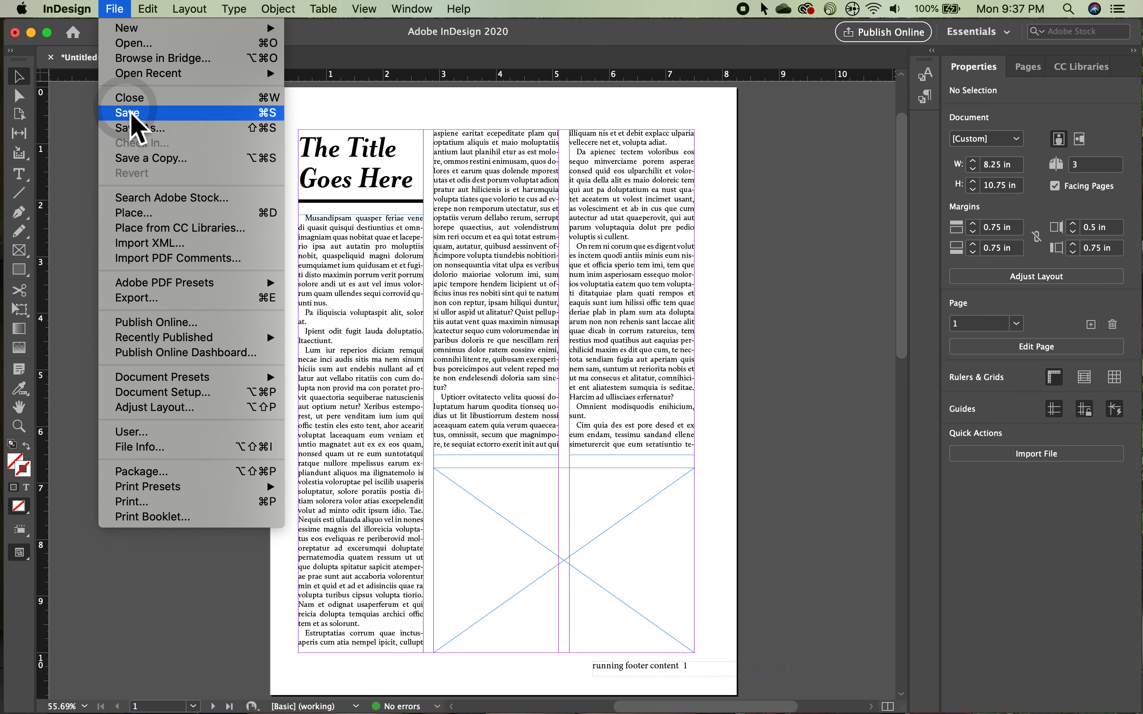
pyautogui.click(137, 128)
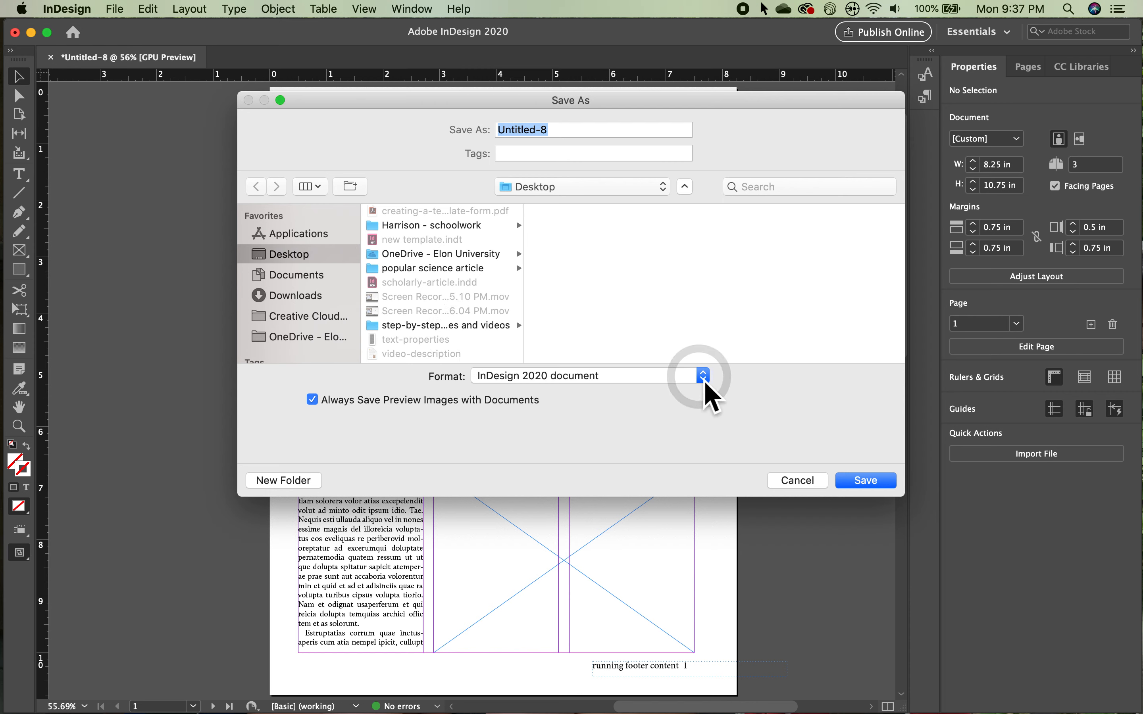
pyautogui.click(704, 381)
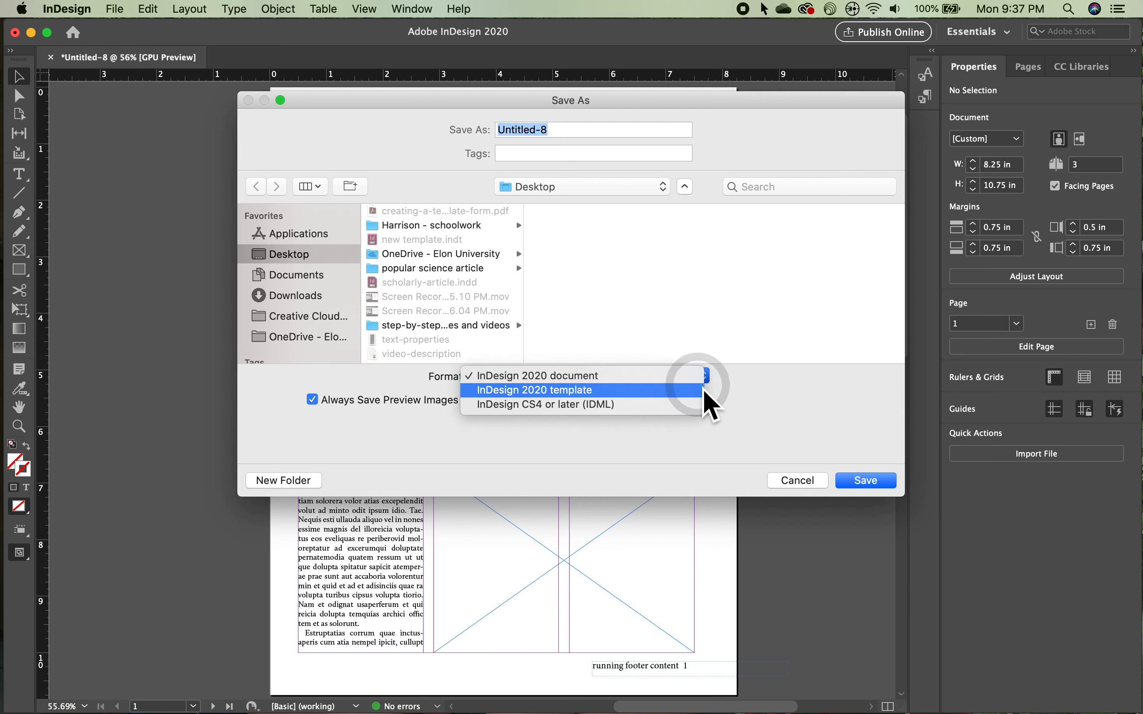
pyautogui.click(703, 392)
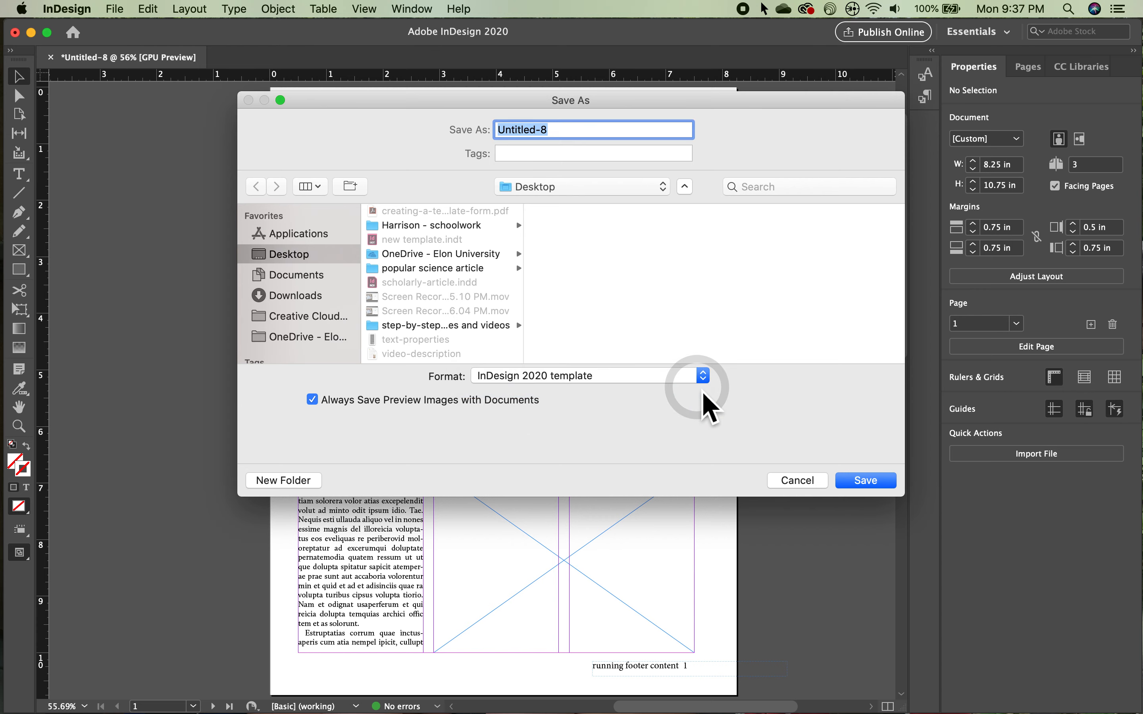
pyautogui.write('new template')
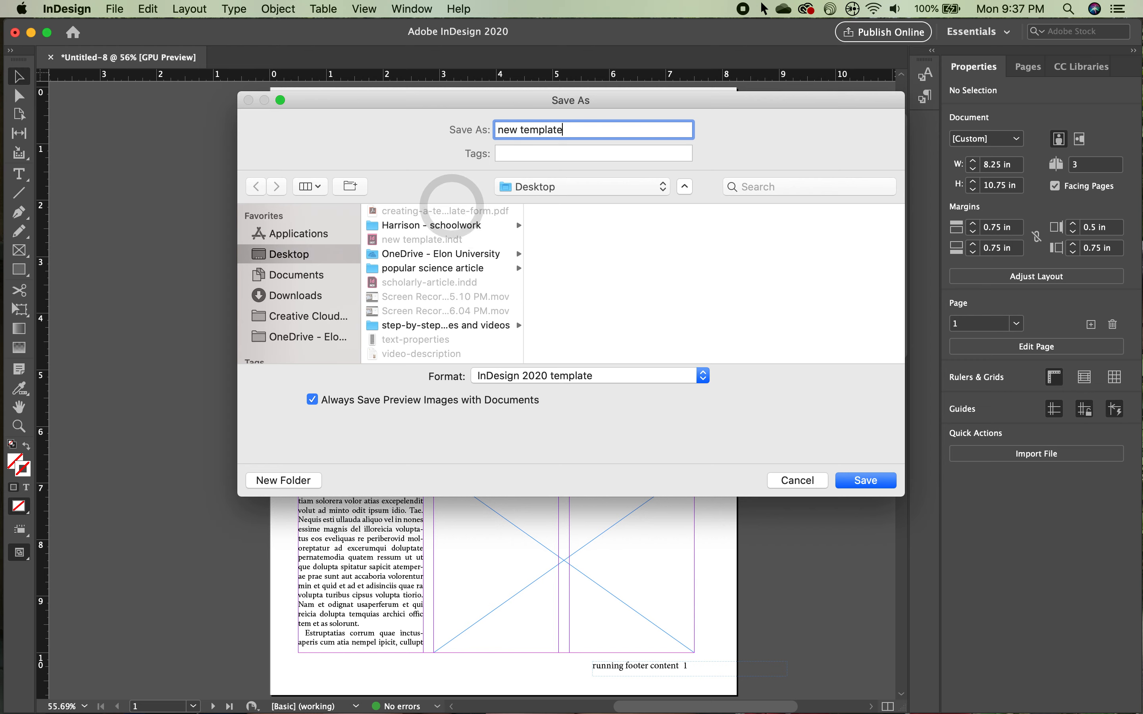
pyautogui.click(872, 482)
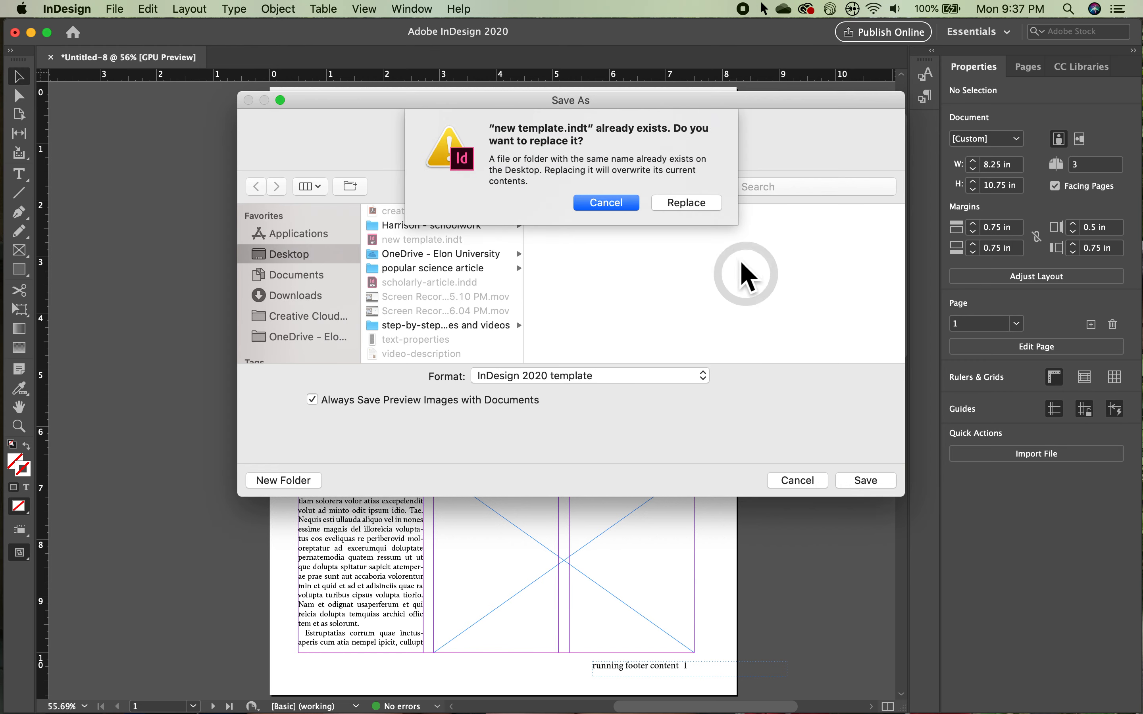
pyautogui.click(688, 204)
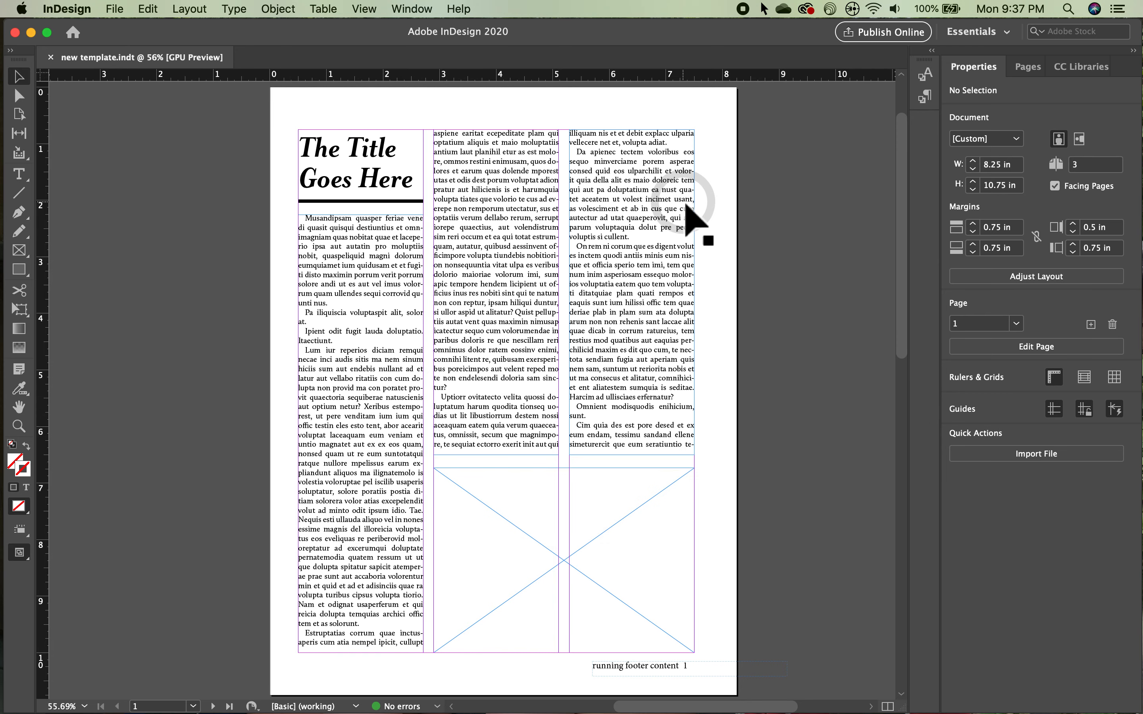